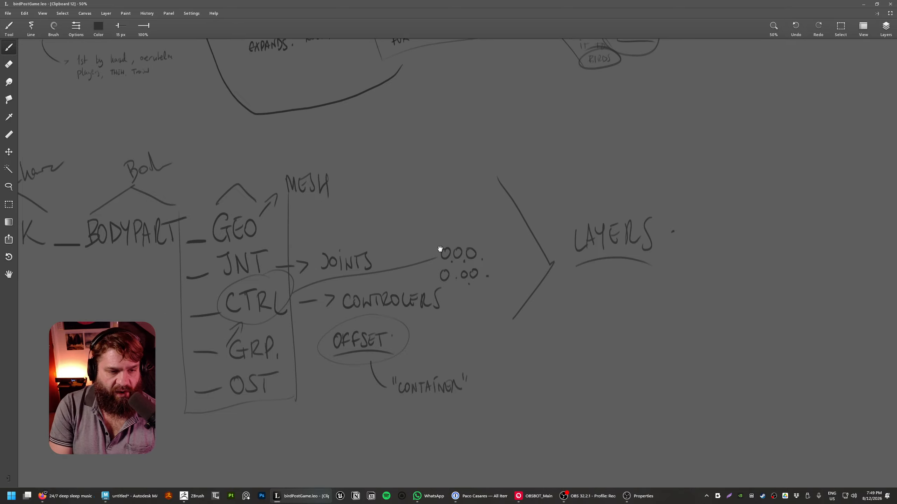
- Circle GEO in the naming diagram and handwrite the suffix "_LR" after it
{"action": "left_click_drag", "start_coordinate": [294, 232], "coordinate": [496, 170]}
{"action": "key", "text": "ctrl+z"}
{"action": "mouse_move", "coordinate": [274, 224]}
{"action": "left_mouse_down"}
{"action": "mouse_move", "coordinate": [197, 252]}
{"action": "mouse_move", "coordinate": [263, 212]}
{"action": "mouse_move", "coordinate": [267, 240]}
{"action": "mouse_move", "coordinate": [277, 228]}
{"action": "mouse_move", "coordinate": [292, 236]}
{"action": "left_mouse_up"}
{"action": "left_click_drag", "start_coordinate": [291, 214], "coordinate": [317, 234]}
{"action": "left_click_drag", "start_coordinate": [350, 313], "coordinate": [461, 271]}
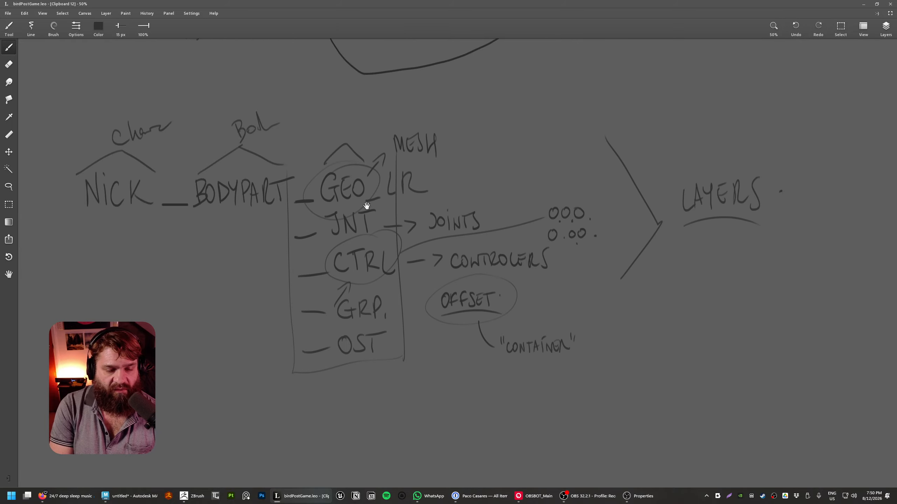
- Handwrite the "_LR" suffix after JNT and CTRL, and circle the LR beside GEO
{"action": "left_click_drag", "start_coordinate": [375, 232], "coordinate": [428, 233]}
{"action": "left_click_drag", "start_coordinate": [393, 284], "coordinate": [437, 286]}
{"action": "left_click_drag", "start_coordinate": [411, 155], "coordinate": [409, 158]}
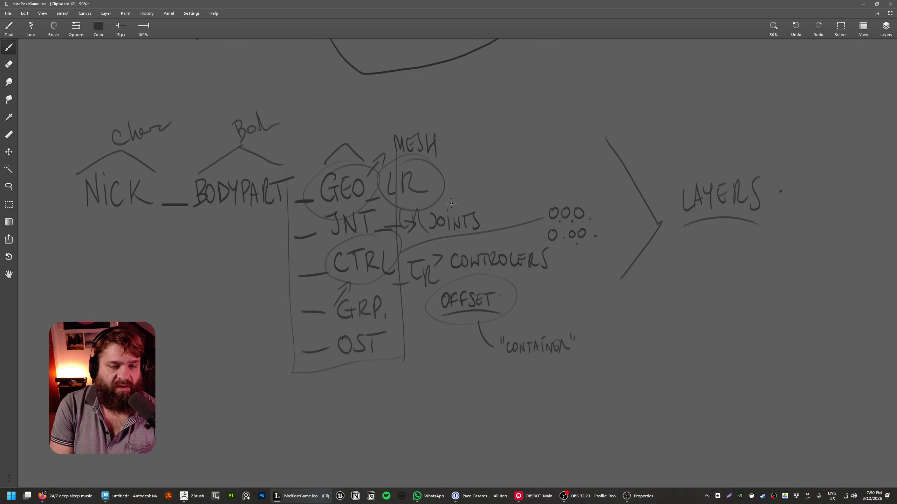
- Draw a short stroke beside the circled LR and circle the word LAYERS
{"action": "left_click_drag", "start_coordinate": [465, 178], "coordinate": [496, 163]}
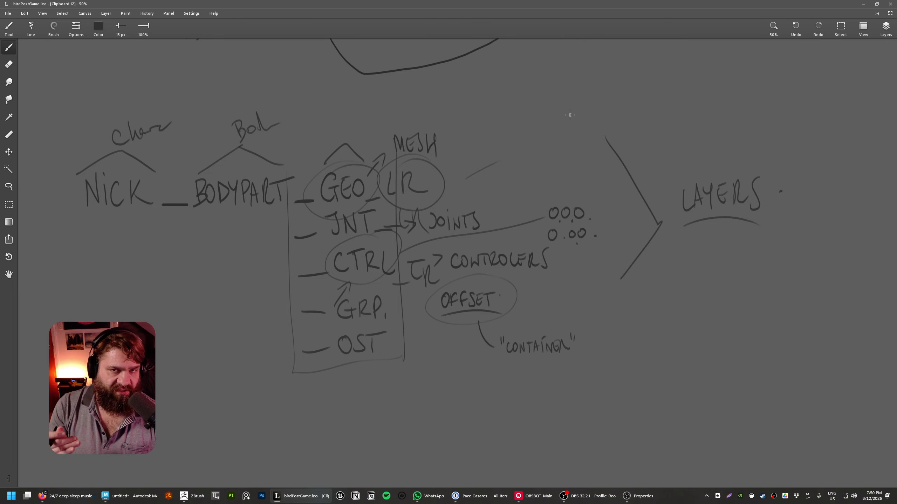
{"action": "middle_click_drag", "start_coordinate": [778, 151], "coordinate": [685, 179]}
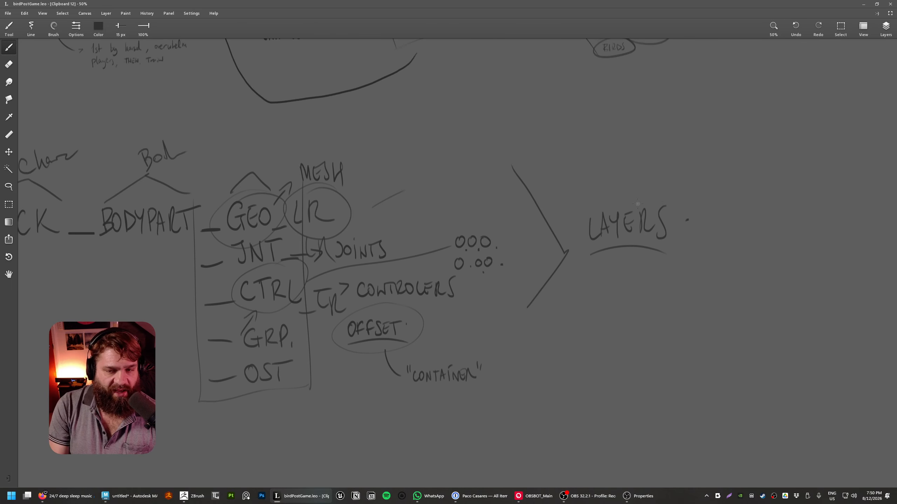
{"action": "mouse_move", "coordinate": [659, 163]}
{"action": "left_mouse_down"}
{"action": "mouse_move", "coordinate": [577, 256]}
{"action": "mouse_move", "coordinate": [596, 176]}
{"action": "left_mouse_up"}
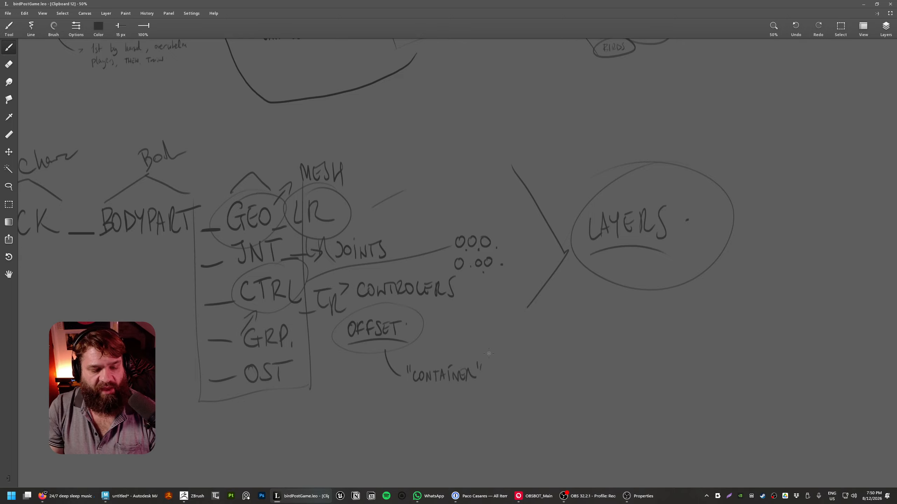
- Switch to Maya and save layer3 as NICK_GEO_LR with a bright green color
{"action": "key", "text": "alt+Tab"}
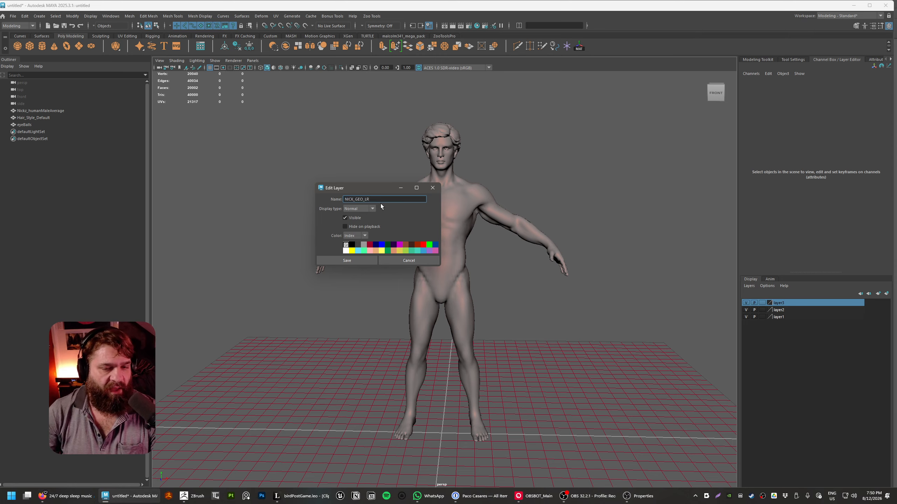
{"action": "left_click", "coordinate": [429, 244]}
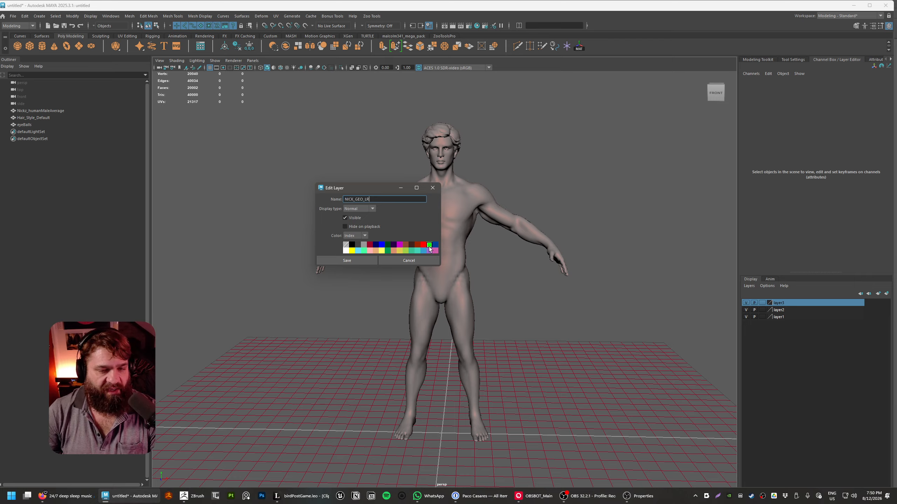
{"action": "left_click", "coordinate": [364, 260]}
- Rename the display layer layer2 as NICK_JNT_LR
{"action": "left_click", "coordinate": [793, 310]}
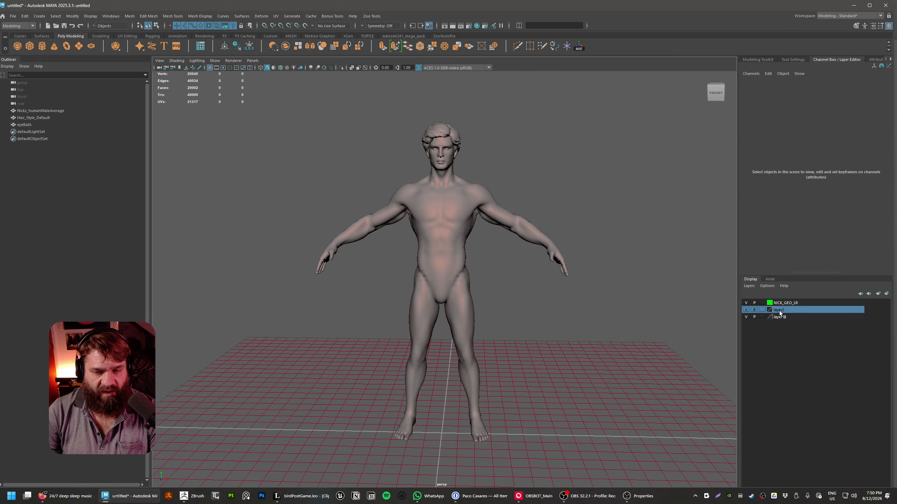
{"action": "double_click", "coordinate": [779, 310]}
{"action": "key", "text": "BackSpace"}
{"action": "key", "text": "BackSpace"}
{"action": "key", "text": "BackSpace"}
{"action": "key", "text": "BackSpace"}
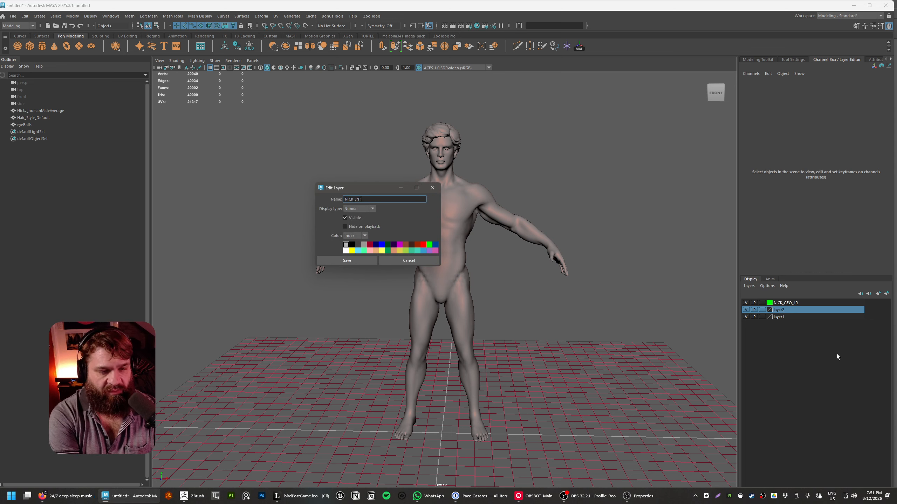
{"action": "key", "text": "Return"}
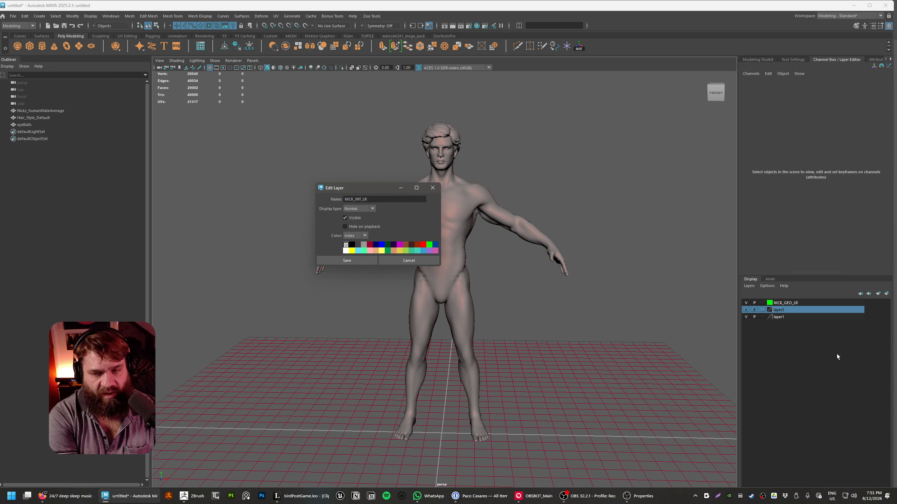
{"action": "left_click", "coordinate": [347, 260]}
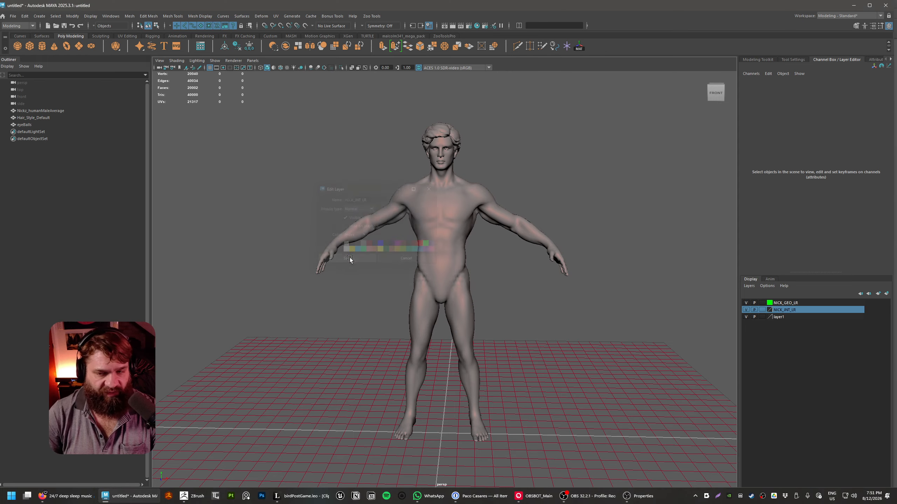
- Set the color of the joints display layer to magenta
{"action": "left_click", "coordinate": [781, 317]}
{"action": "double_click", "coordinate": [781, 310]}
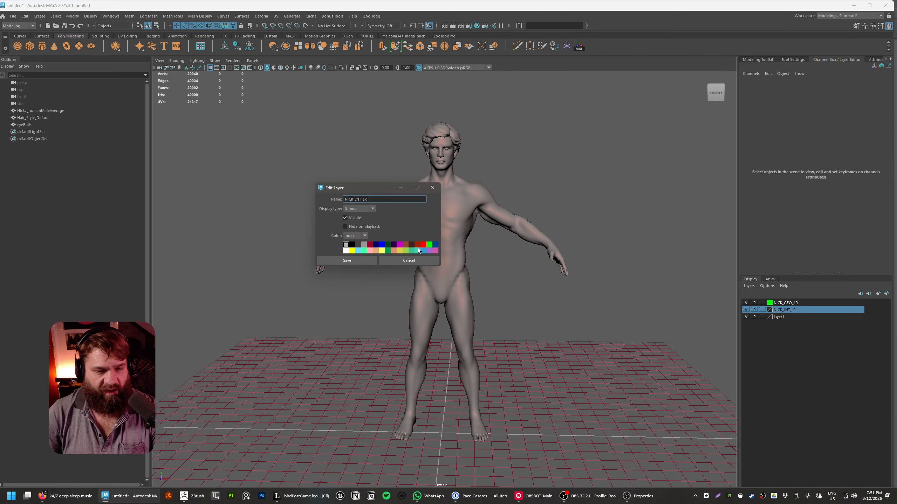
{"action": "left_click", "coordinate": [367, 260]}
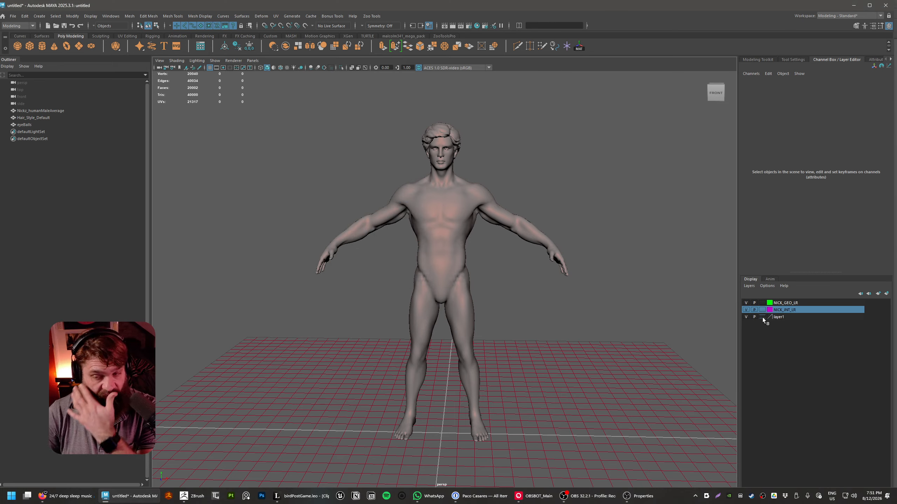
- Rename the display layer layer1 as NICK_CTRL_LR and give it a light cyan color
{"action": "left_click", "coordinate": [776, 317]}
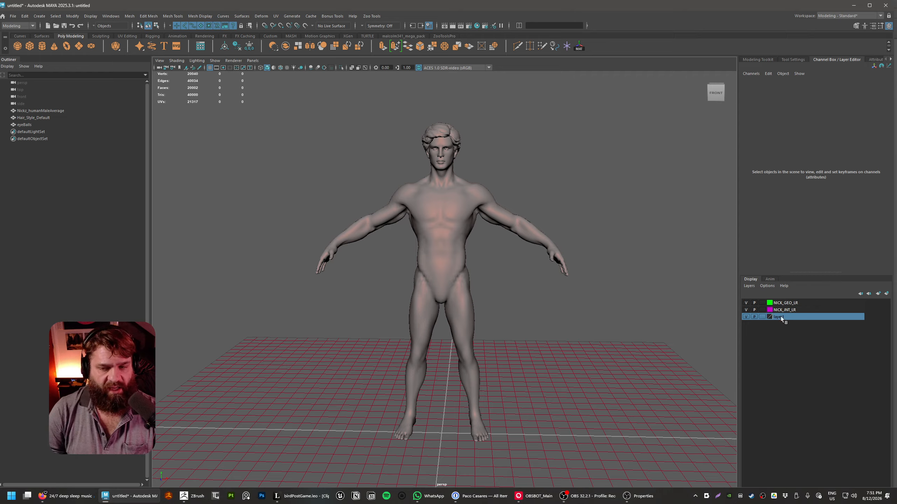
{"action": "right_click", "coordinate": [784, 317]}
{"action": "left_click", "coordinate": [791, 321]}
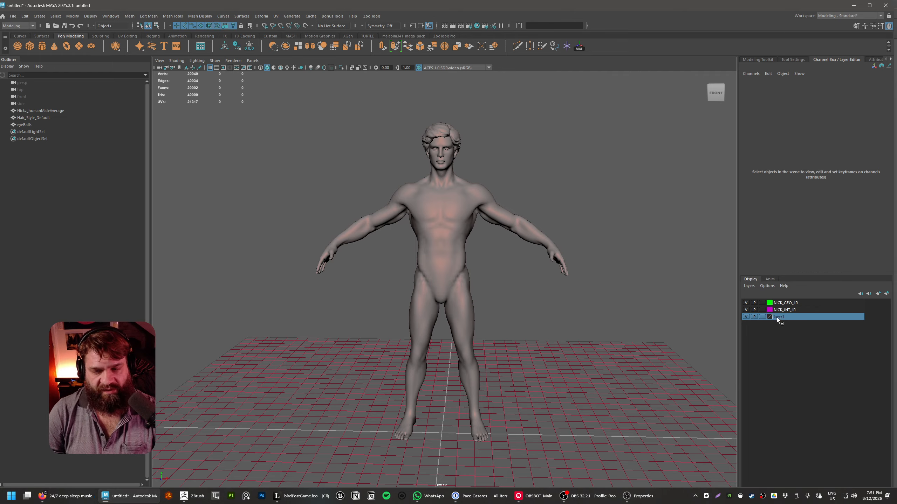
{"action": "left_click_drag", "start_coordinate": [377, 199], "coordinate": [139, 192]}
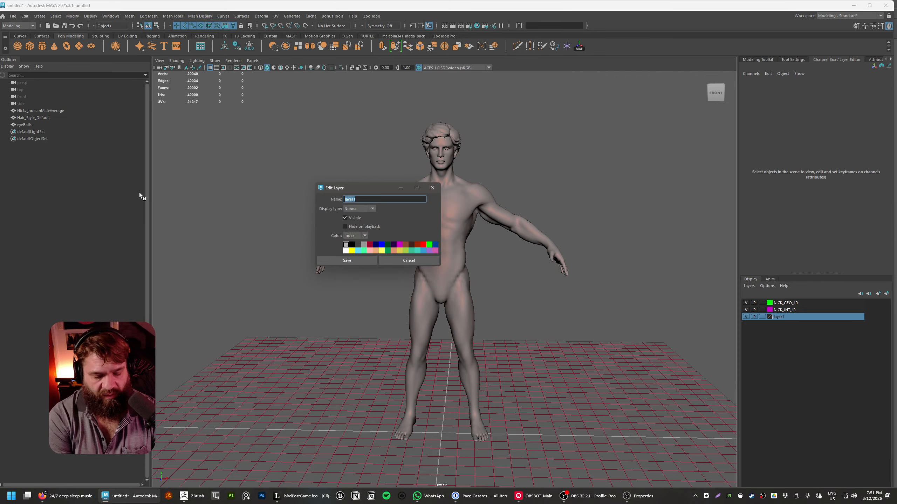
{"action": "type", "text": "NICK_CTRL_LR"}
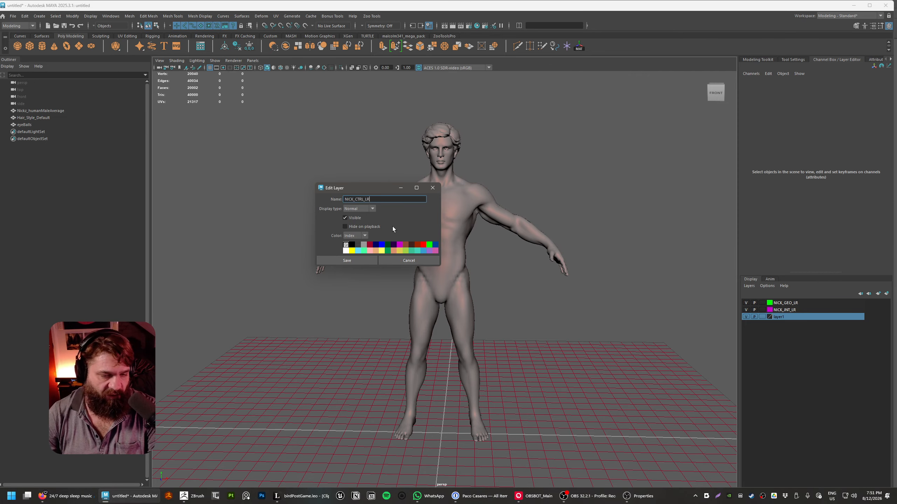
{"action": "left_click", "coordinate": [382, 245]}
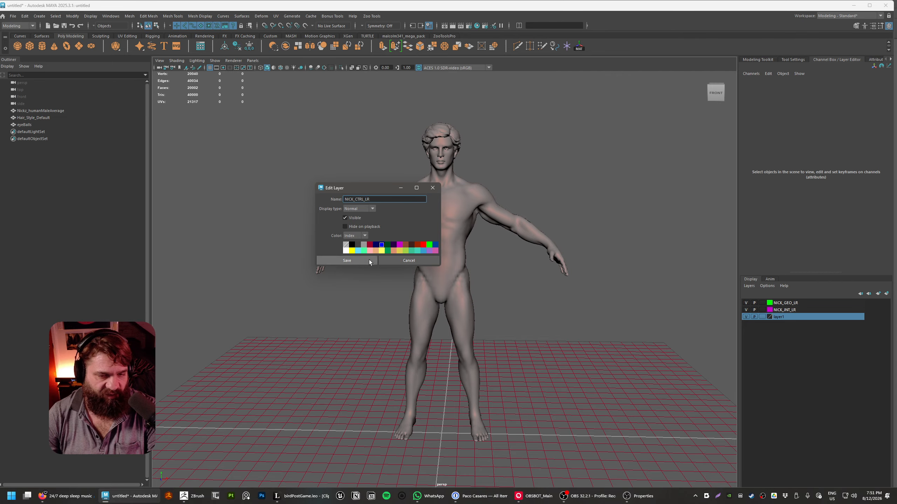
{"action": "left_click", "coordinate": [416, 250]}
{"action": "left_click", "coordinate": [357, 260]}
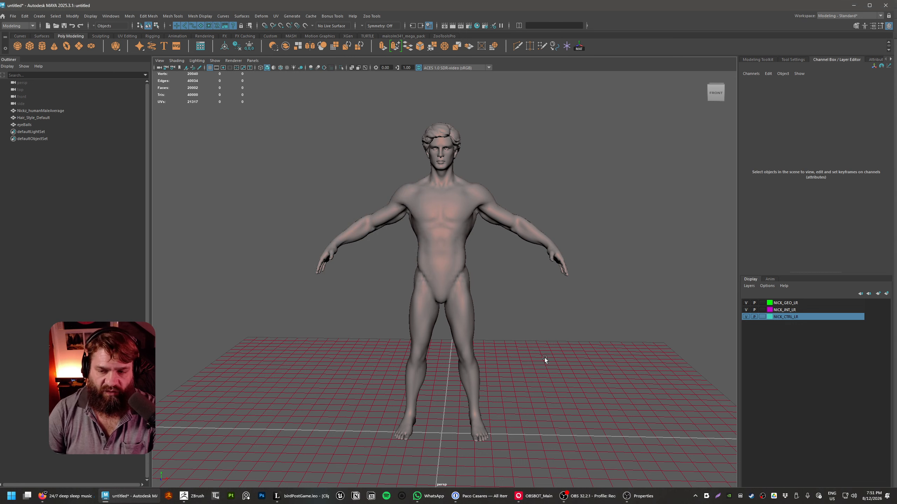
- Select the eyeBalls mesh on the character's face and isolate it in the viewport
{"action": "left_click_drag", "start_coordinate": [545, 358], "coordinate": [531, 340], "text": "alt"}
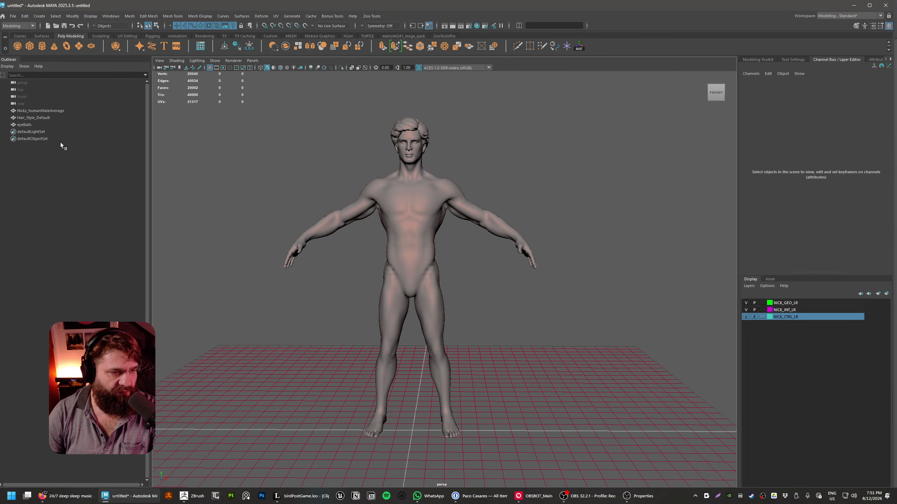
{"action": "left_click", "coordinate": [43, 118]}
{"action": "left_click", "coordinate": [32, 124]}
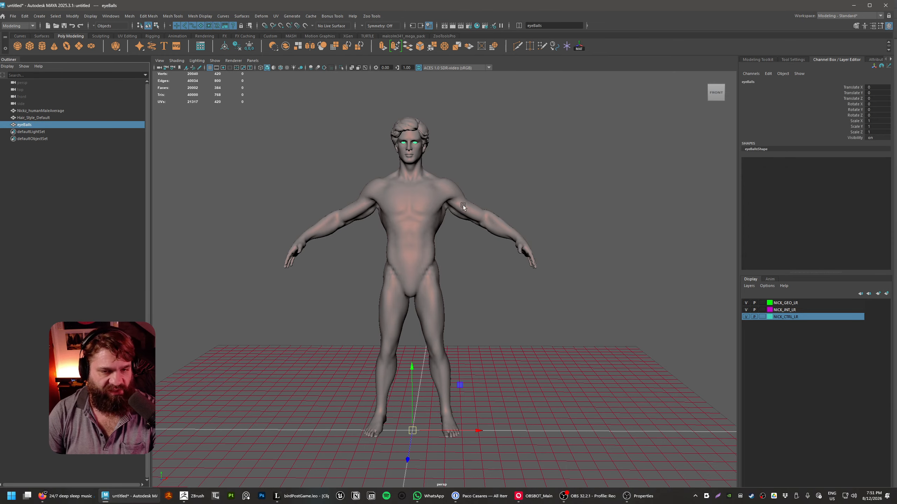
{"action": "key", "text": "f"}
{"action": "left_click_drag", "start_coordinate": [580, 228], "coordinate": [512, 298], "text": "alt"}
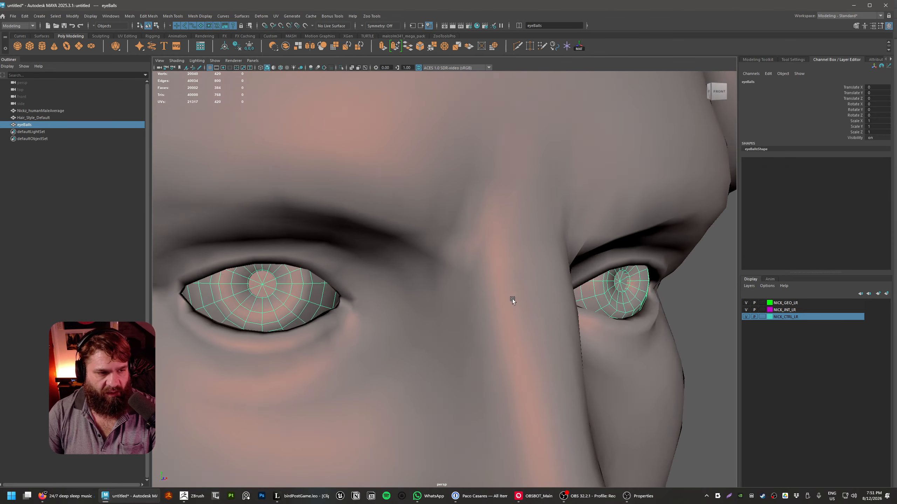
{"action": "right_click_drag", "start_coordinate": [512, 298], "coordinate": [451, 256], "text": "alt"}
{"action": "left_click", "coordinate": [639, 298]}
{"action": "left_click", "coordinate": [344, 230]}
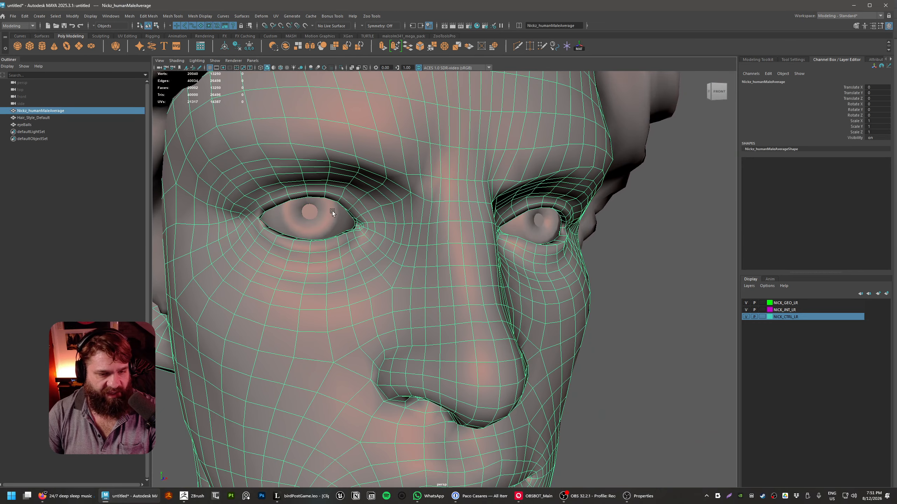
{"action": "left_click", "coordinate": [332, 211]}
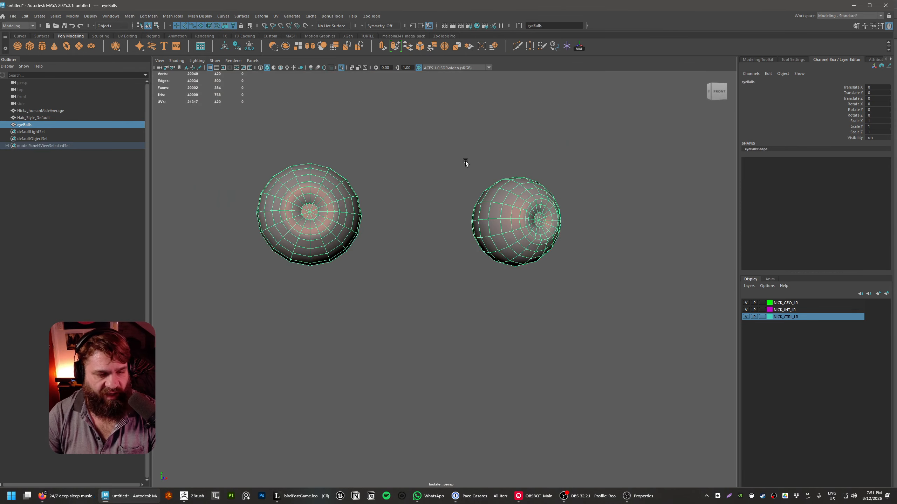
{"action": "key", "text": "ctrl+1"}
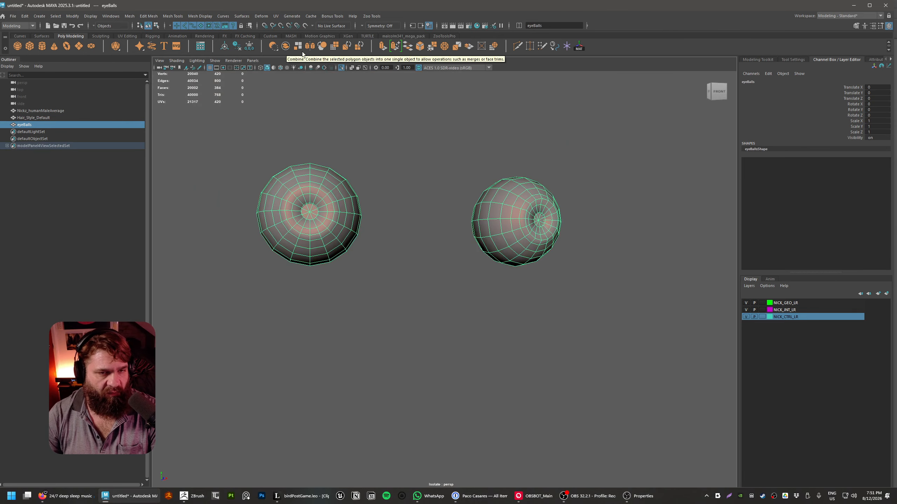
- Separate the eyeBalls mesh into individual surfaces and expand its group in the Outliner
{"action": "left_click", "coordinate": [298, 50]}
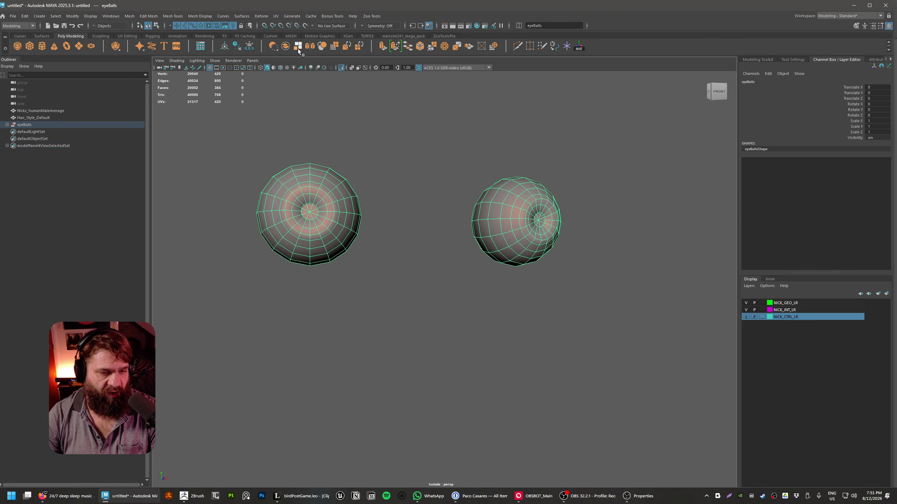
{"action": "left_click", "coordinate": [7, 124]}
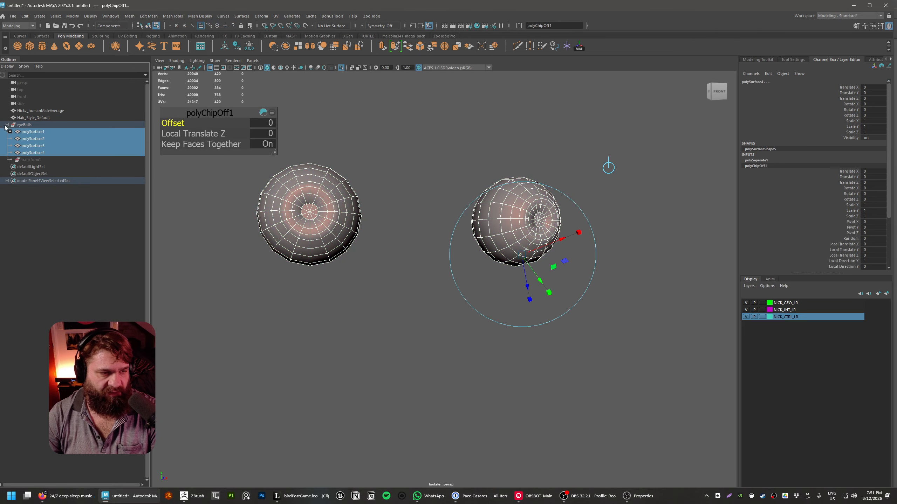
- Center the pivot of polySurface1, then test it with a move and undo that move
{"action": "left_click", "coordinate": [49, 132]}
{"action": "key", "text": "f"}
{"action": "left_click_drag", "start_coordinate": [544, 260], "coordinate": [524, 287], "text": "alt"}
{"action": "scroll", "coordinate": [524, 287], "scroll_direction": "down", "scroll_amount": 3}
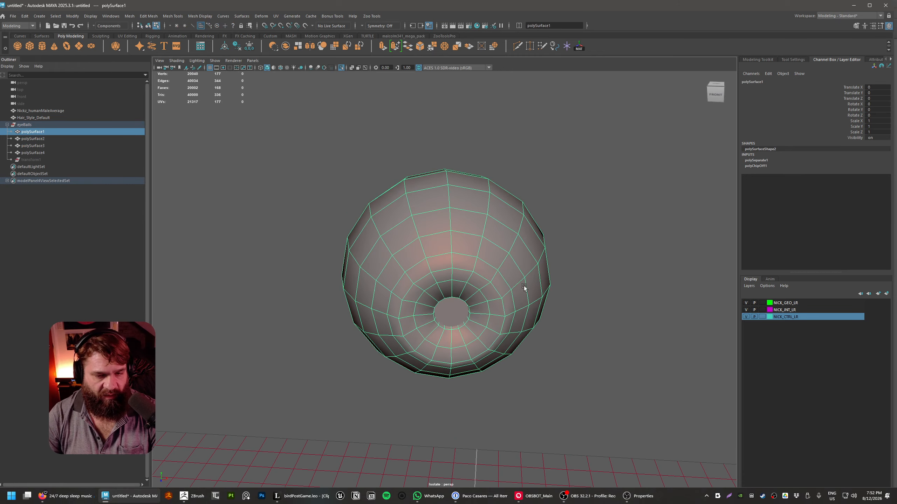
{"action": "middle_click_drag", "start_coordinate": [556, 335], "coordinate": [563, 294], "text": "alt"}
{"action": "scroll", "coordinate": [564, 294], "scroll_direction": "down", "scroll_amount": 6}
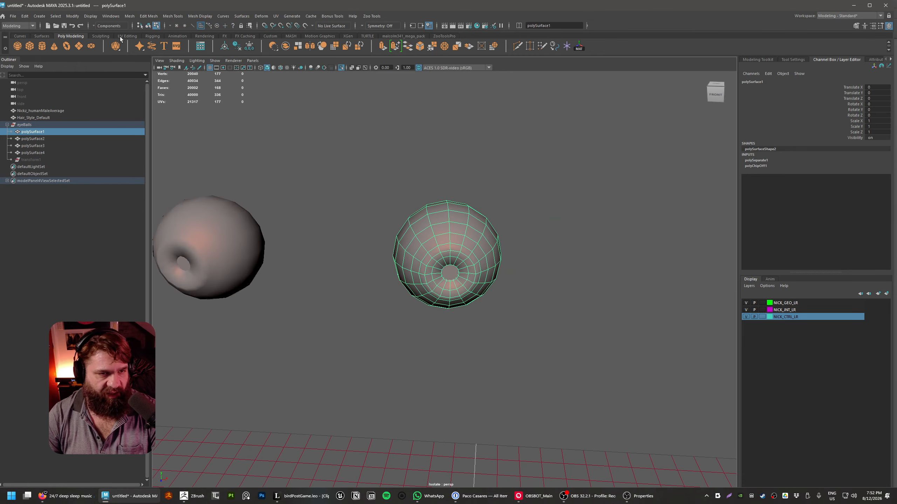
{"action": "left_click", "coordinate": [224, 49]}
{"action": "left_click_drag", "start_coordinate": [485, 260], "coordinate": [634, 311]}
{"action": "key", "text": "ctrl+z"}
- Delete the small disc surface inside the pupil of the first eyeball
{"action": "right_click_drag", "start_coordinate": [522, 361], "coordinate": [600, 370], "text": "alt"}
{"action": "left_click", "coordinate": [600, 370]}
{"action": "double_click", "coordinate": [460, 258]}
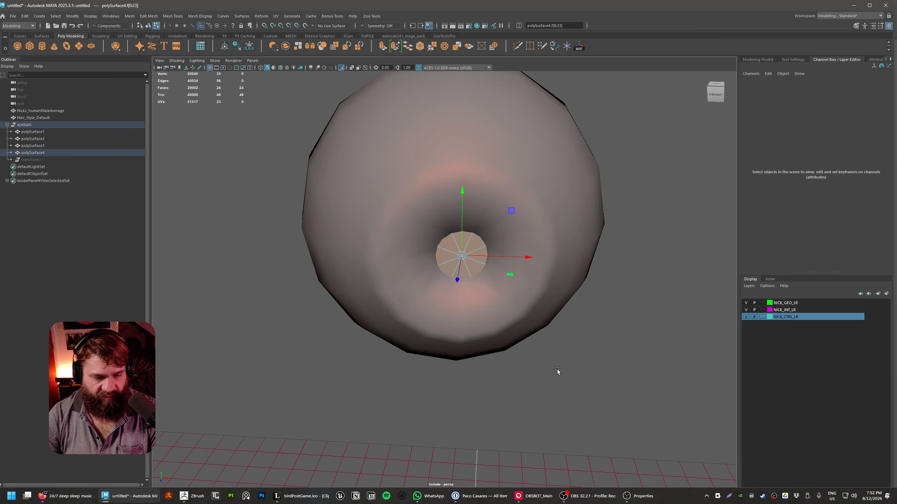
{"action": "right_click_drag", "start_coordinate": [468, 249], "coordinate": [504, 238]}
{"action": "left_click", "coordinate": [621, 291]}
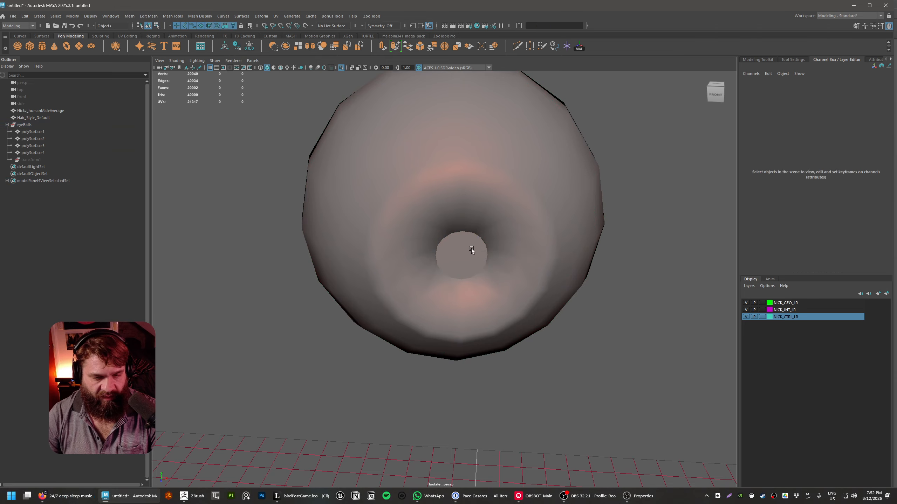
{"action": "left_click", "coordinate": [469, 247]}
{"action": "key", "text": "Delete"}
- Turn on smooth mesh preview for the first eyeball, polySurface1
{"action": "right_click_drag", "start_coordinate": [549, 317], "coordinate": [473, 311], "text": "alt"}
{"action": "left_click", "coordinate": [494, 283]}
{"action": "key", "text": "3"}
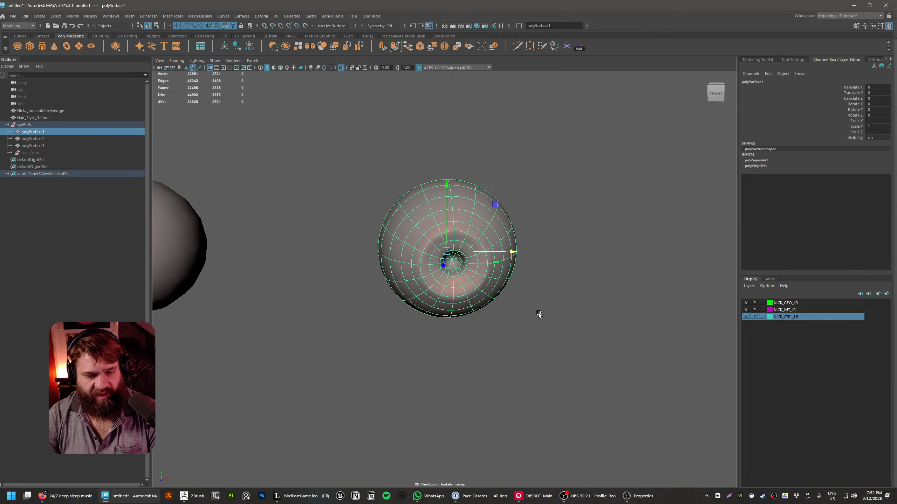
{"action": "left_click", "coordinate": [564, 333]}
- Delete the small disc surface inside the pupil of the second eyeball
{"action": "middle_click_drag", "start_coordinate": [371, 330], "coordinate": [593, 340], "text": "alt"}
{"action": "left_click", "coordinate": [353, 295]}
{"action": "right_click_drag", "start_coordinate": [353, 295], "coordinate": [487, 330], "text": "alt"}
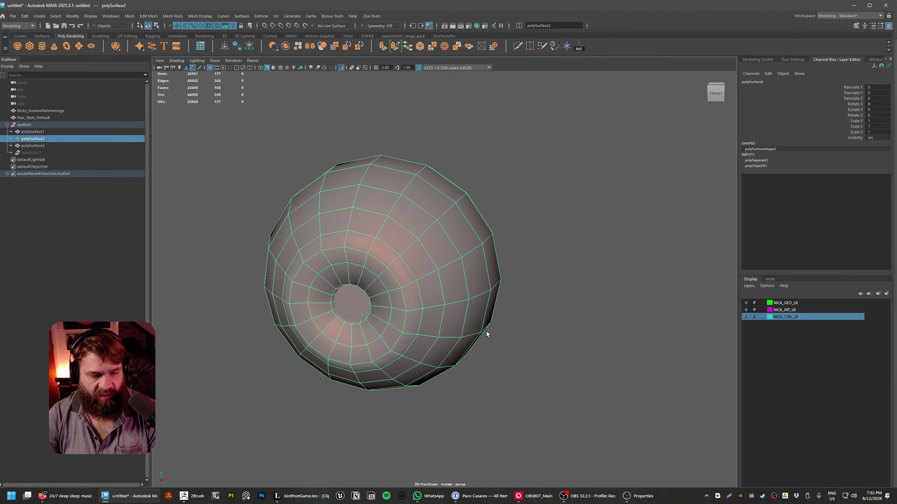
{"action": "left_click", "coordinate": [355, 301]}
{"action": "key", "text": "Delete"}
- Turn on smooth mesh preview for the second eyeball, polySurface2, and clear the selection
{"action": "left_click", "coordinate": [436, 296]}
{"action": "key", "text": "3"}
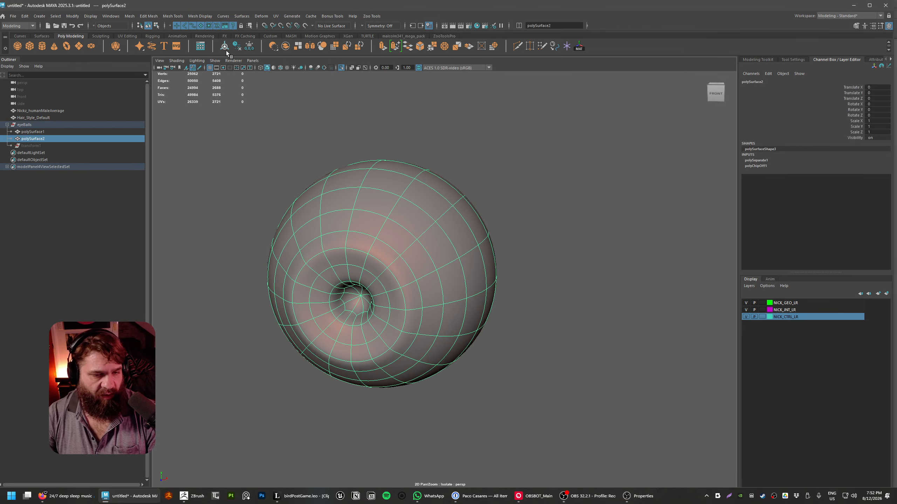
{"action": "left_click_drag", "start_coordinate": [454, 228], "coordinate": [530, 247], "text": "alt"}
{"action": "key", "text": "w"}
{"action": "left_click", "coordinate": [555, 228]}
{"action": "right_click_drag", "start_coordinate": [555, 229], "coordinate": [437, 297], "text": "alt"}
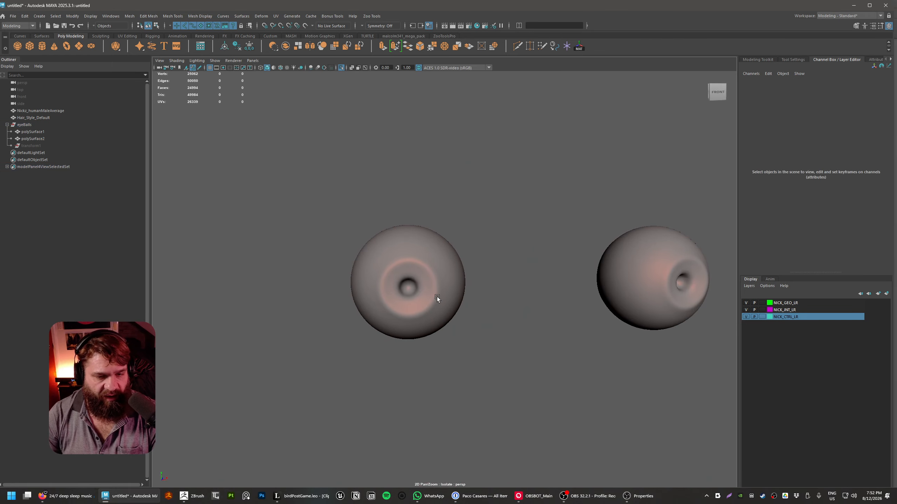
- Move polySurface1 and polySurface2 out of the eyeBalls group to the top level of the scene
{"action": "left_click", "coordinate": [438, 297]}
{"action": "middle_click_drag", "start_coordinate": [545, 318], "coordinate": [426, 291], "text": "alt"}
{"action": "left_click", "coordinate": [425, 292]}
{"action": "left_click", "coordinate": [546, 254]}
{"action": "left_click_drag", "start_coordinate": [547, 254], "coordinate": [579, 350], "text": "alt"}
{"action": "middle_click_drag", "start_coordinate": [579, 349], "coordinate": [460, 366], "text": "alt"}
{"action": "left_click", "coordinate": [33, 139], "text": "shift"}
{"action": "middle_click_drag", "start_coordinate": [33, 138], "coordinate": [33, 108]}
- Delete the leftover eyeBalls group
{"action": "key", "text": "e"}
{"action": "left_click", "coordinate": [50, 140]}
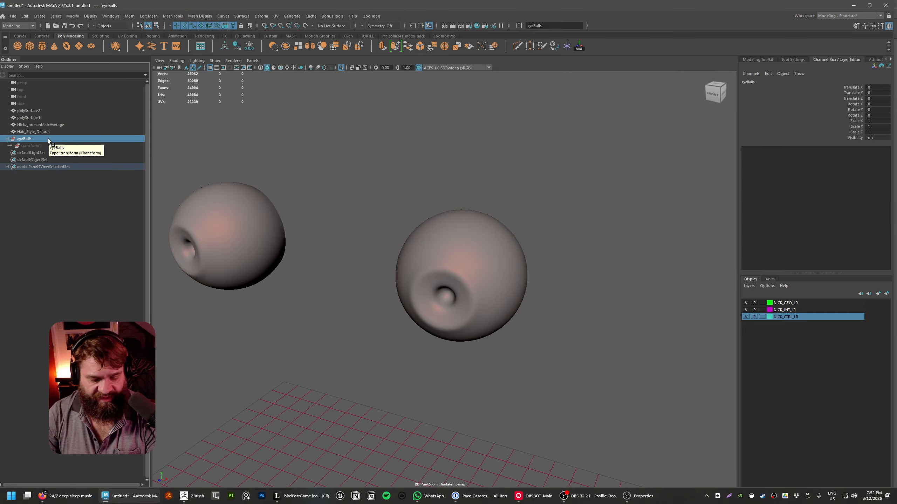
{"action": "key", "text": "Delete"}
- Create a default polygon sphere at the scene origin
{"action": "left_click", "coordinate": [225, 232]}
{"action": "left_click", "coordinate": [468, 265], "text": "shift"}
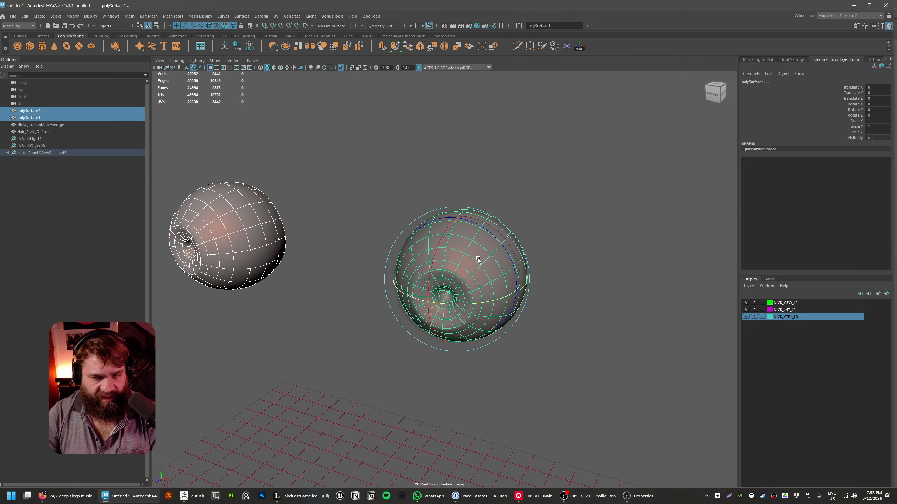
{"action": "right_click_drag", "start_coordinate": [480, 269], "coordinate": [450, 257], "text": "shift"}
{"action": "left_click", "coordinate": [353, 318]}
{"action": "left_click_drag", "start_coordinate": [442, 311], "coordinate": [451, 328], "text": "alt"}
{"action": "middle_click_drag", "start_coordinate": [448, 371], "coordinate": [441, 177], "text": "alt"}
{"action": "right_click_drag", "start_coordinate": [444, 337], "coordinate": [418, 350], "text": "shift"}
{"action": "key", "text": "w"}
- In the side view, move the new sphere up to the eyeballs, to about Translate Y 168 and Z 4.7
{"action": "left_click_drag", "start_coordinate": [516, 414], "coordinate": [420, 284], "text": "alt"}
{"action": "key", "text": "space"}
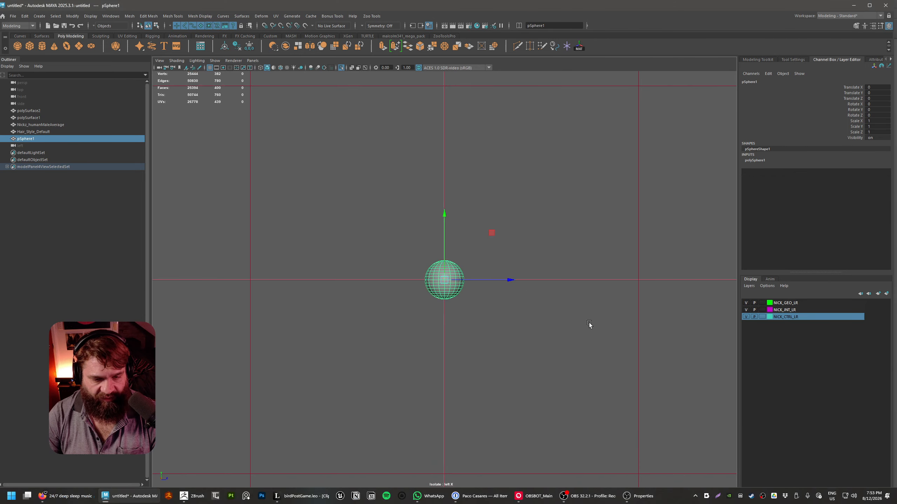
{"action": "right_click_drag", "start_coordinate": [590, 325], "coordinate": [367, 187], "text": "alt"}
{"action": "mouse_move", "coordinate": [364, 182]}
{"action": "middle_mouse_down", "text": "alt"}
{"action": "mouse_move", "coordinate": [312, 267]}
{"action": "mouse_move", "coordinate": [430, 331]}
{"action": "middle_mouse_up", "text": "alt"}
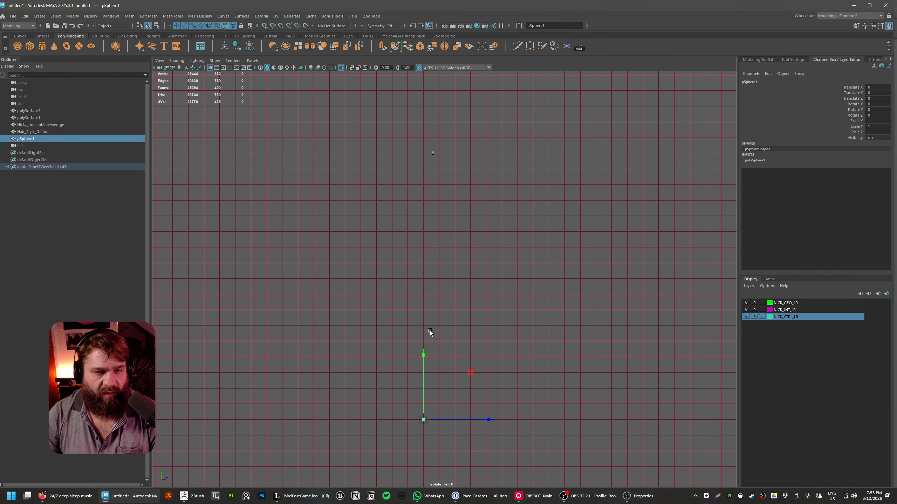
{"action": "left_click_drag", "start_coordinate": [472, 371], "coordinate": [478, 110]}
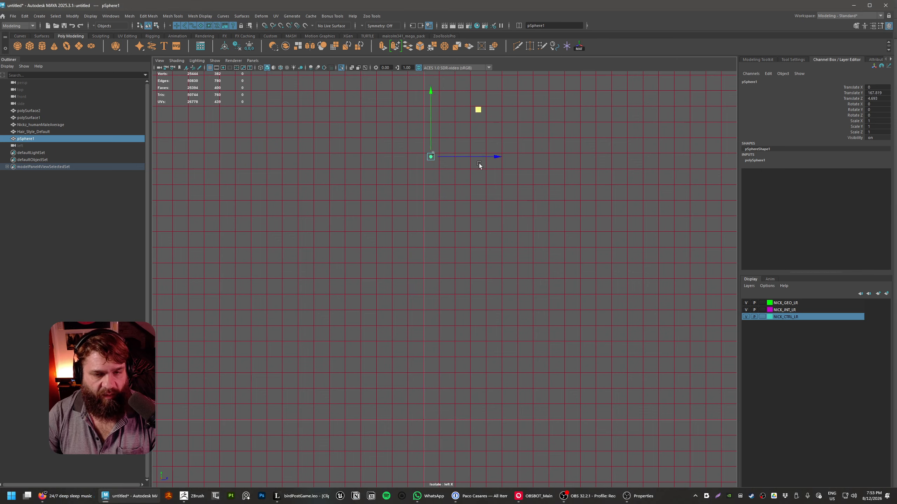
- Fit the sphere to the eyeball's side outline at about Translate Y 170.42 and Z 6.08, scaled uniformly to about 1.298
{"action": "key", "text": "f"}
{"action": "right_click_drag", "start_coordinate": [523, 240], "coordinate": [397, 246], "text": "alt"}
{"action": "right_click_drag", "start_coordinate": [477, 308], "coordinate": [611, 361], "text": "alt"}
{"action": "middle_click_drag", "start_coordinate": [492, 289], "coordinate": [424, 306], "text": "alt"}
{"action": "scroll", "coordinate": [497, 197], "scroll_direction": "up", "scroll_amount": 5}
{"action": "left_click_drag", "start_coordinate": [451, 243], "coordinate": [451, 245]}
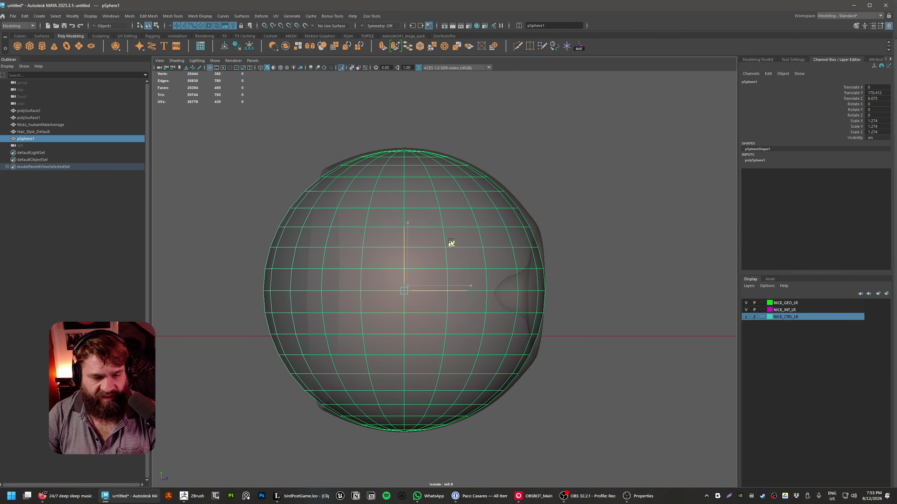
{"action": "key", "text": "e"}
{"action": "key", "text": "r"}
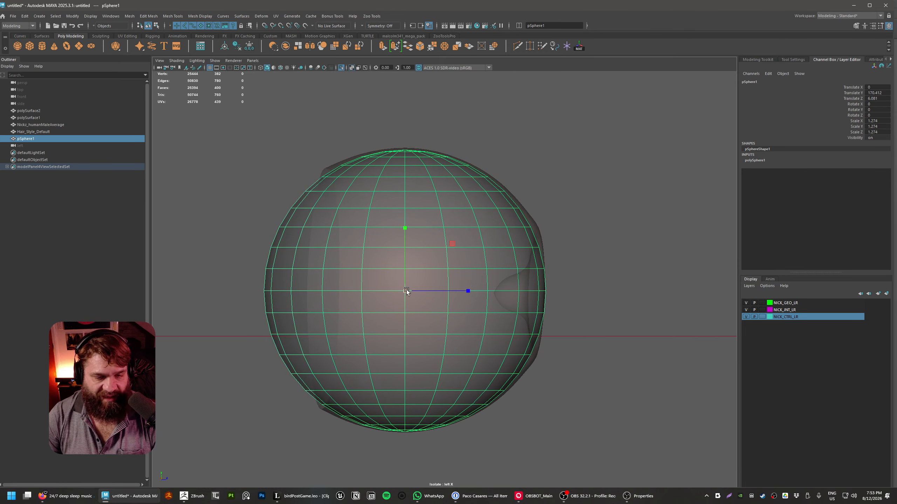
{"action": "mouse_move", "coordinate": [405, 290]}
{"action": "left_mouse_down"}
{"action": "mouse_move", "coordinate": [398, 289]}
{"action": "mouse_move", "coordinate": [408, 292]}
{"action": "left_mouse_up"}
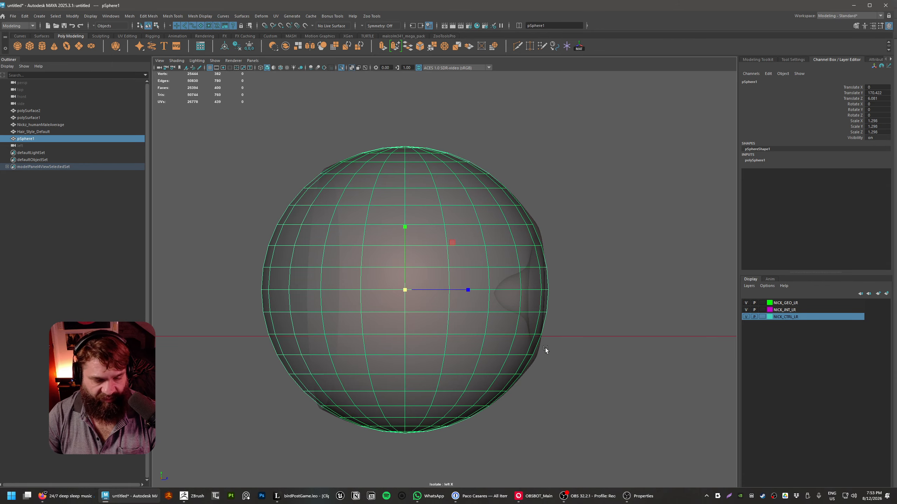
- In the front view, slide the sphere sideways onto the polySurface1 eyeball, to about Translate X 3.047
{"action": "key", "text": "space"}
{"action": "left_click_drag", "start_coordinate": [545, 347], "coordinate": [536, 369]}
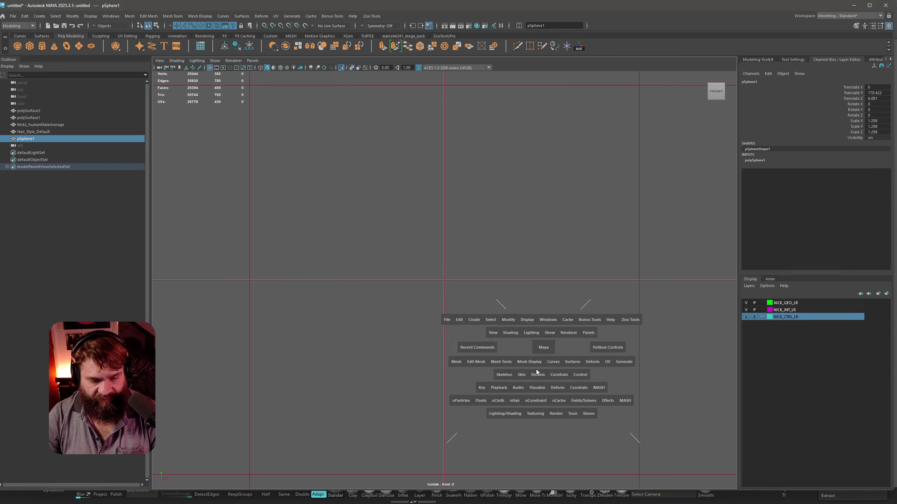
{"action": "key", "text": "f"}
{"action": "right_click_drag", "start_coordinate": [487, 321], "coordinate": [569, 345], "text": "alt"}
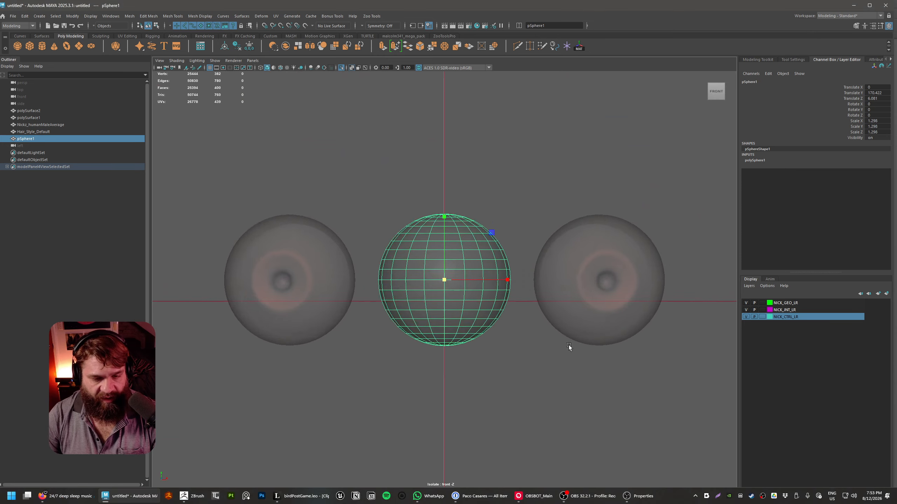
{"action": "middle_click_drag", "start_coordinate": [474, 283], "coordinate": [369, 286], "text": "alt"}
{"action": "right_click_drag", "start_coordinate": [370, 285], "coordinate": [420, 261], "text": "alt"}
{"action": "key", "text": "w"}
{"action": "left_click_drag", "start_coordinate": [384, 310], "coordinate": [586, 320]}
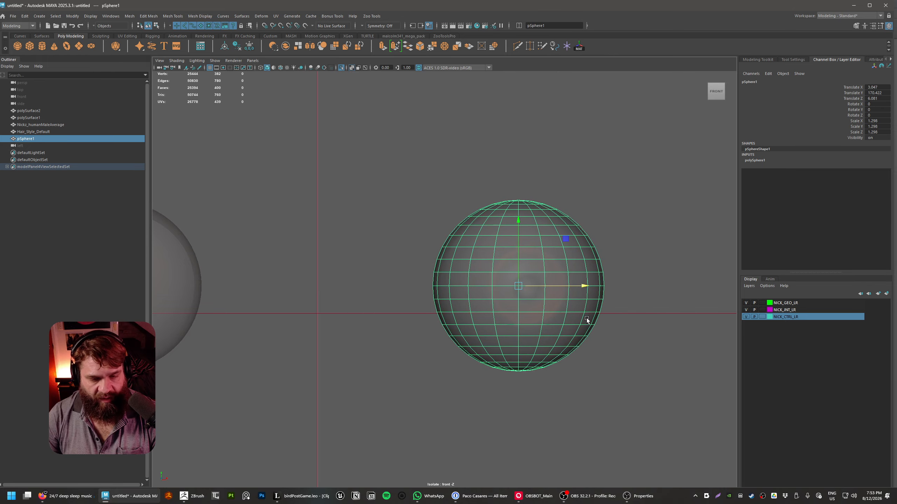
{"action": "middle_click_drag", "start_coordinate": [622, 339], "coordinate": [659, 334], "text": "alt"}
{"action": "right_click_drag", "start_coordinate": [659, 334], "coordinate": [643, 361], "text": "alt"}
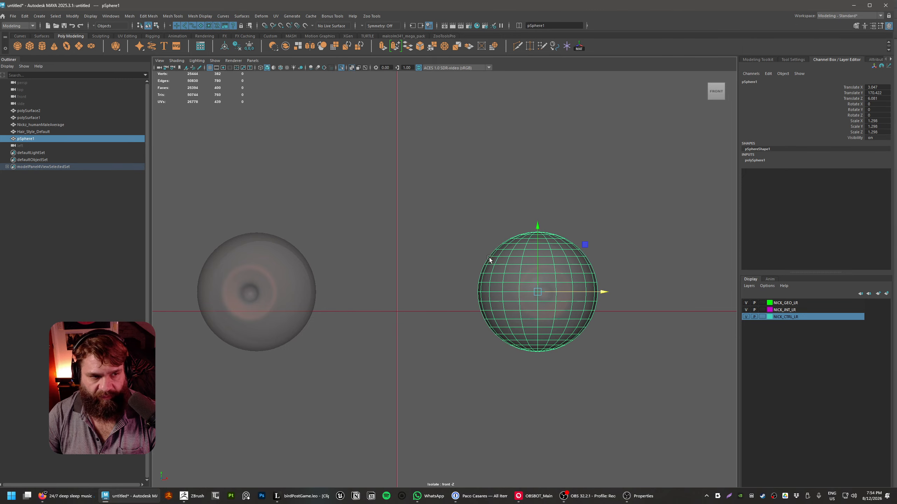
{"action": "left_click", "coordinate": [402, 218]}
{"action": "left_click", "coordinate": [561, 317]}
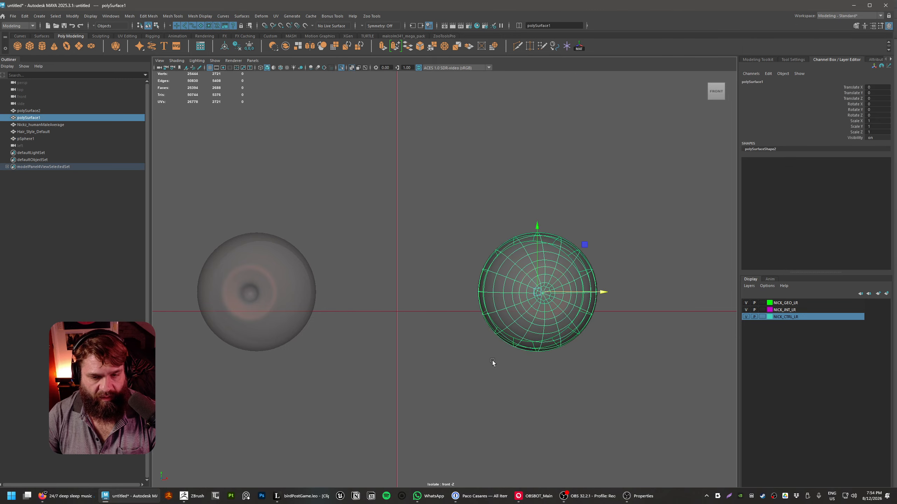
{"action": "left_click", "coordinate": [493, 362]}
{"action": "left_click", "coordinate": [549, 290]}
{"action": "left_click", "coordinate": [391, 287]}
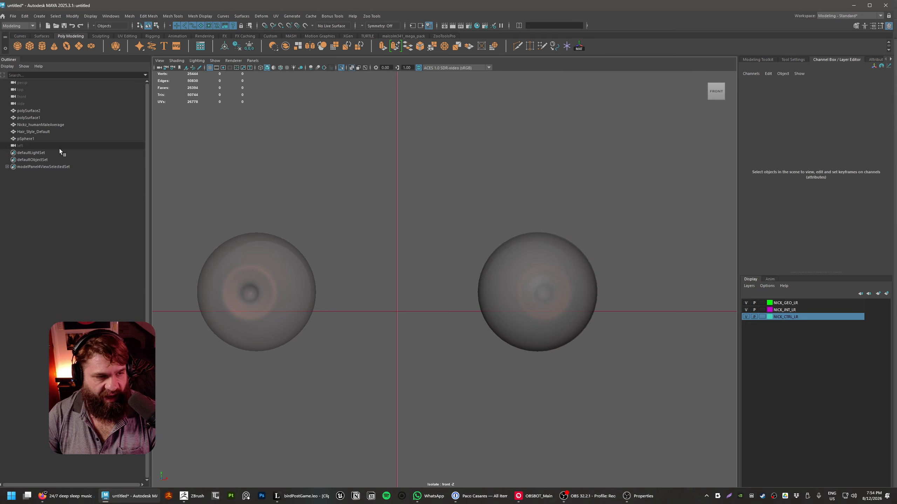
{"action": "left_click", "coordinate": [61, 139]}
{"action": "scroll", "coordinate": [323, 269], "scroll_direction": "down", "scroll_amount": 5}
- Create an empty group with nothing selected and raise it with grid snapping to Translate Y 170, level with the eyeballs
{"action": "left_click", "coordinate": [456, 334]}
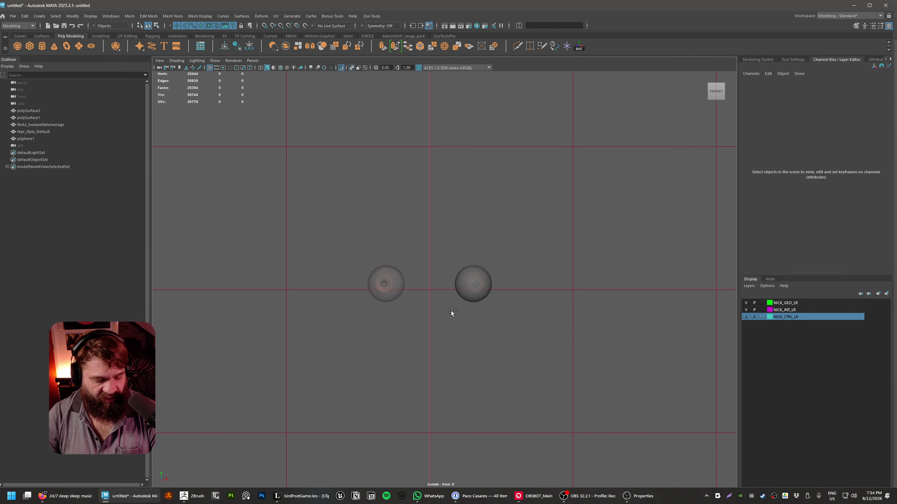
{"action": "key", "text": "ctrl+g"}
{"action": "scroll", "coordinate": [271, 269], "scroll_direction": "down", "scroll_amount": 3}
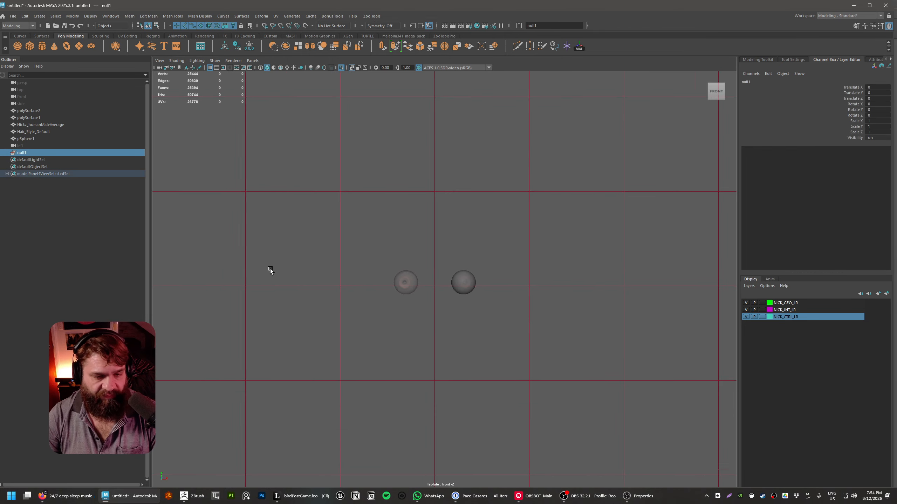
{"action": "scroll", "coordinate": [378, 331], "scroll_direction": "down", "scroll_amount": 5}
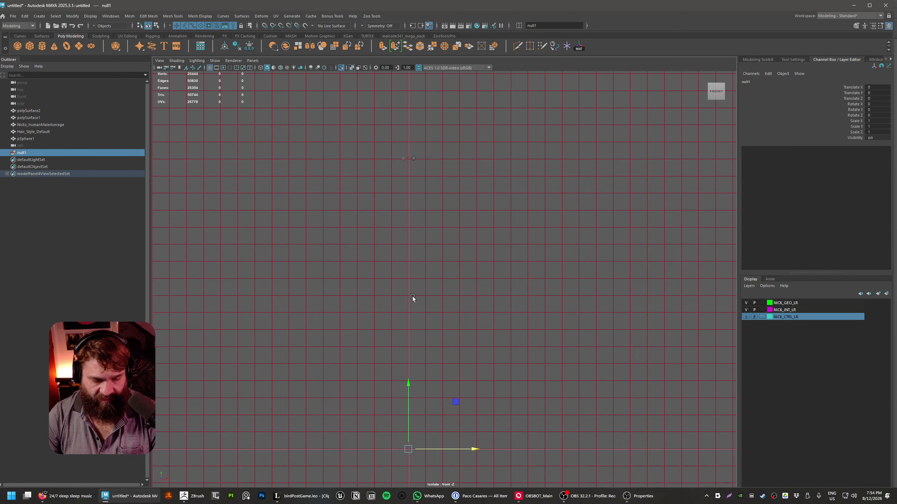
{"action": "middle_click_drag", "start_coordinate": [430, 404], "coordinate": [439, 424], "text": "alt"}
{"action": "key", "text": "x"}
{"action": "left_click_drag", "start_coordinate": [417, 467], "coordinate": [417, 127]}
{"action": "middle_click_drag", "start_coordinate": [401, 103], "coordinate": [415, 287], "text": "alt"}
{"action": "scroll", "coordinate": [416, 287], "scroll_direction": "up", "scroll_amount": 3}
{"action": "middle_click_drag", "start_coordinate": [468, 397], "coordinate": [501, 342], "text": "alt"}
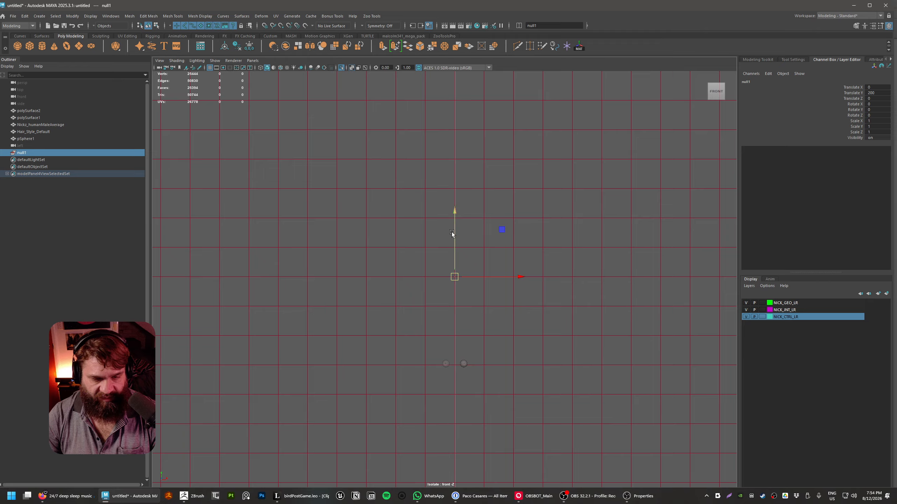
{"action": "left_click_drag", "start_coordinate": [451, 232], "coordinate": [476, 380]}
- Parent the fitted sphere pSphere1 under the empty group null1 and expand the group
{"action": "right_click_drag", "start_coordinate": [493, 386], "coordinate": [653, 459], "text": "alt"}
{"action": "middle_click_drag", "start_coordinate": [535, 406], "coordinate": [495, 224], "text": "alt"}
{"action": "right_click_drag", "start_coordinate": [469, 314], "coordinate": [660, 396], "text": "alt"}
{"action": "left_click", "coordinate": [469, 323]}
{"action": "left_click_drag", "start_coordinate": [33, 138], "coordinate": [11, 153]}
{"action": "left_click", "coordinate": [8, 147]}
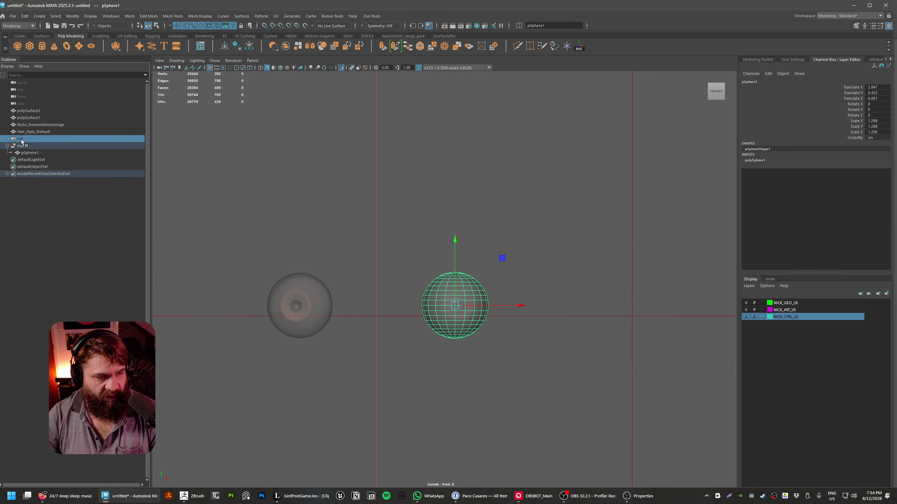
- Duplicate the null1 group and mirror the copy onto the other eyeball with Scale X -1
{"action": "key", "text": "ctrl+d"}
{"action": "left_click", "coordinate": [7, 160]}
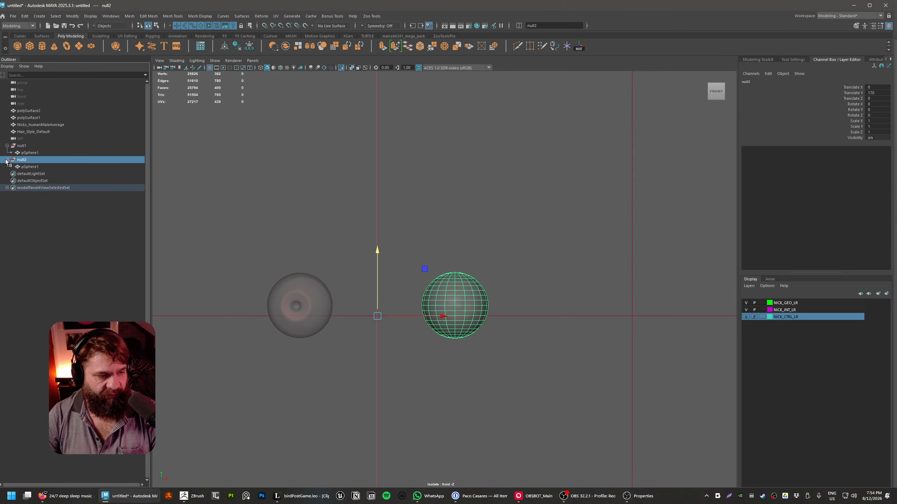
{"action": "left_click", "coordinate": [42, 155]}
{"action": "left_click", "coordinate": [40, 160]}
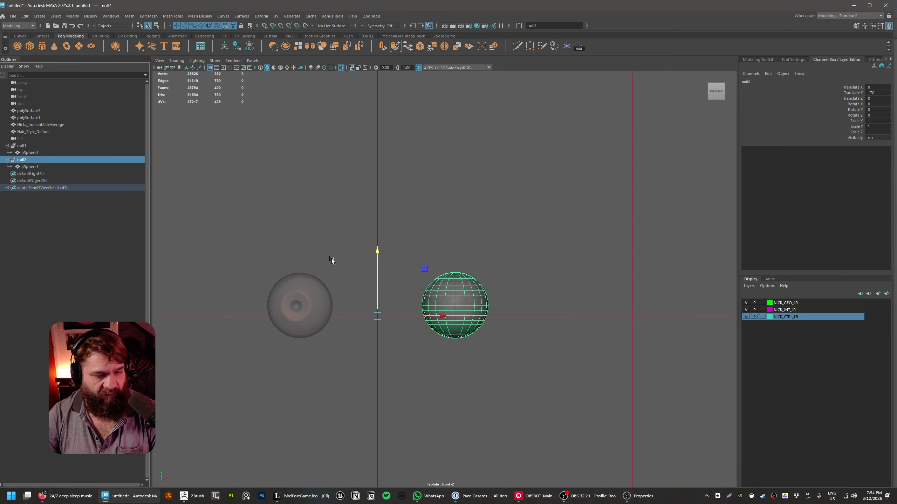
{"action": "key", "text": "e"}
{"action": "key", "text": "r"}
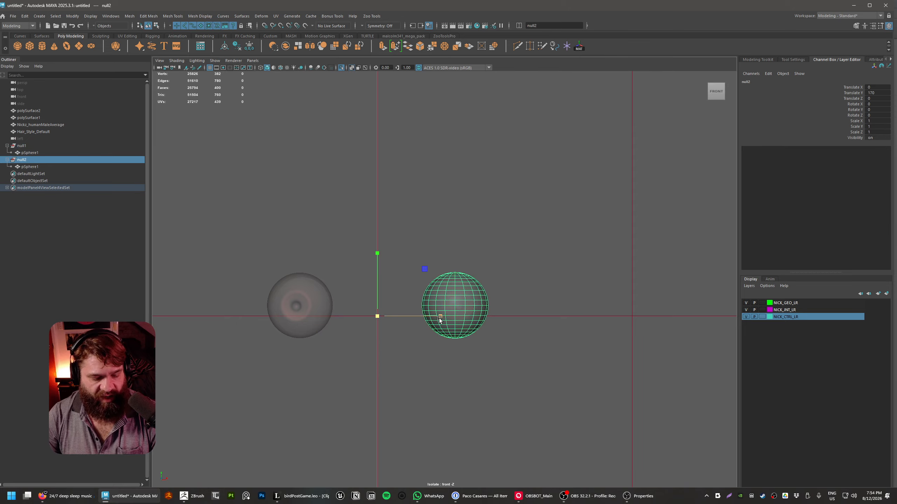
{"action": "left_click_drag", "start_coordinate": [439, 317], "coordinate": [353, 316]}
{"action": "left_click", "coordinate": [104, 202]}
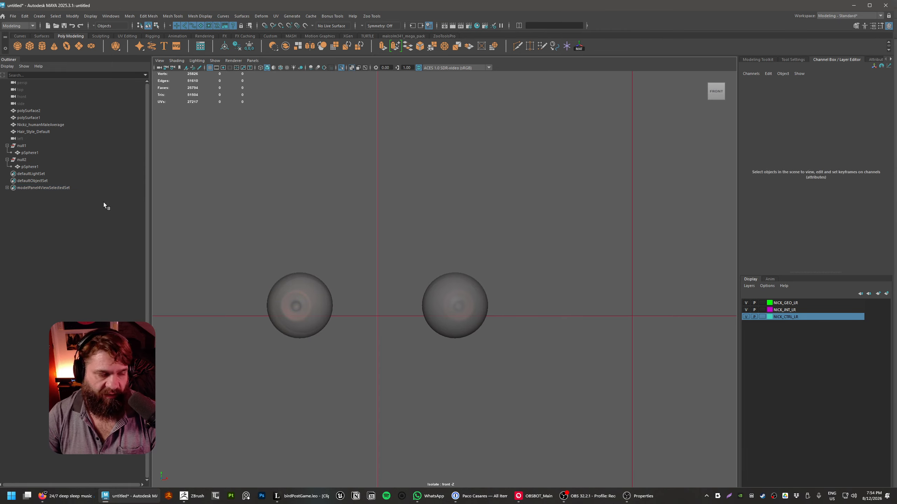
- Freeze the scale values of the mirrored group null2 and clear the selection
{"action": "left_click", "coordinate": [35, 153]}
{"action": "left_click", "coordinate": [33, 159]}
{"action": "left_click", "coordinate": [854, 121]}
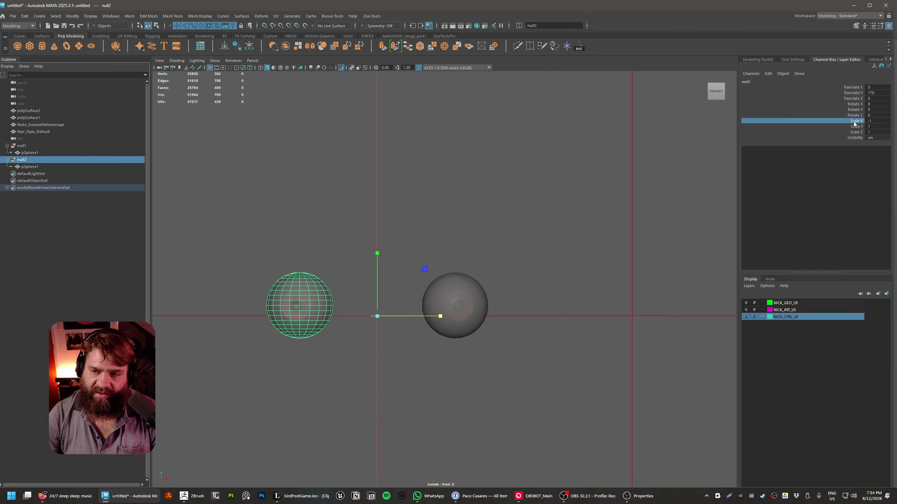
{"action": "left_click_drag", "start_coordinate": [855, 132], "coordinate": [857, 120]}
{"action": "right_click", "coordinate": [858, 120]}
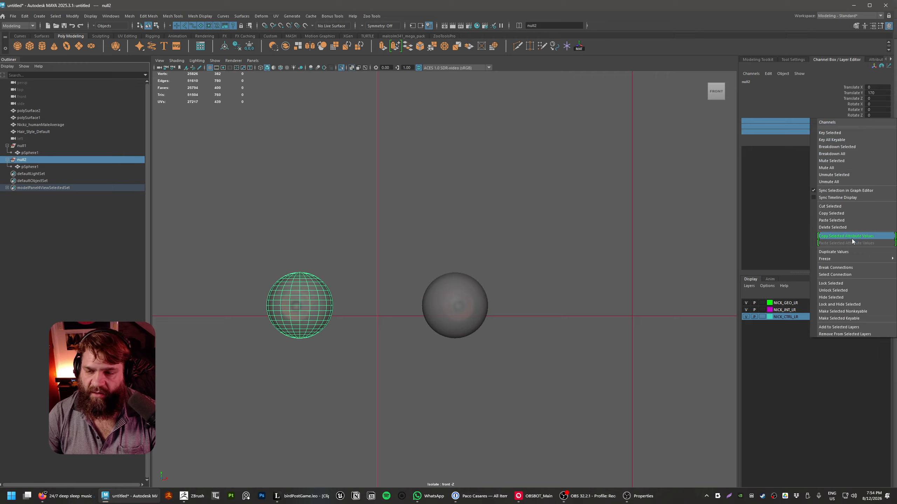
{"action": "mouse_move", "coordinate": [849, 259]}
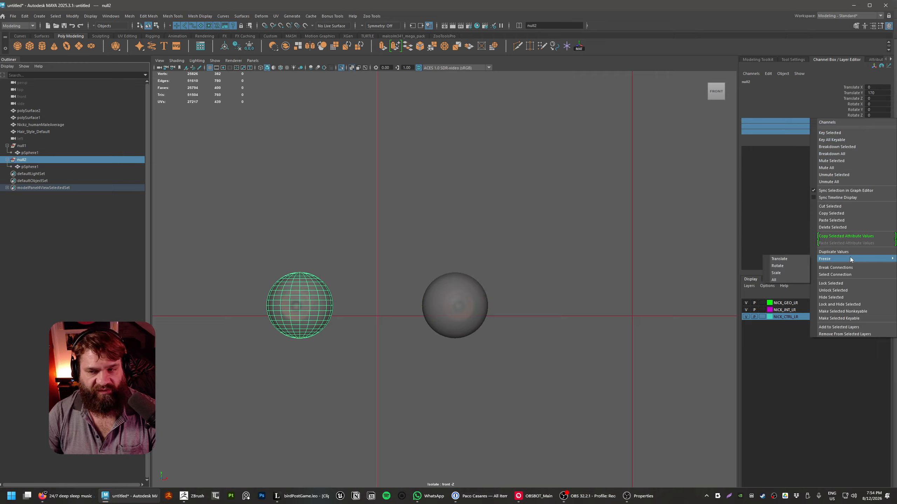
{"action": "left_click", "coordinate": [800, 276]}
{"action": "left_click", "coordinate": [620, 216]}
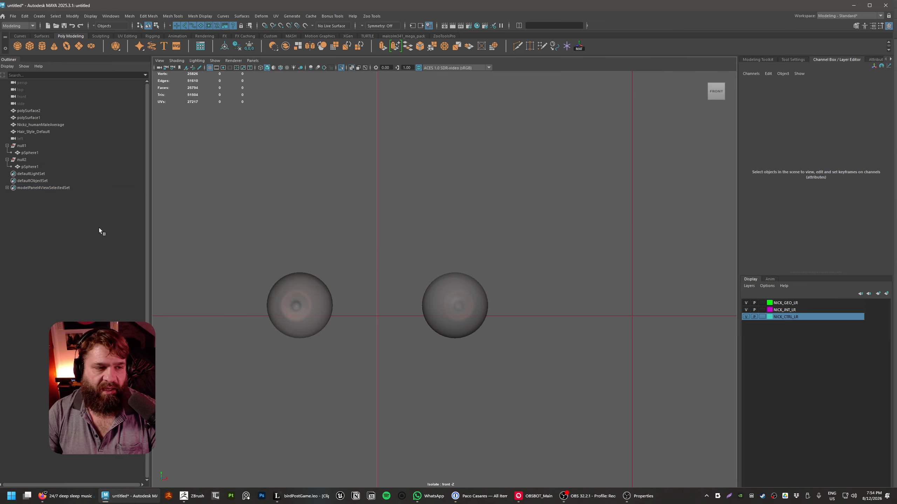
- Move both spheres out of null1 and null2 to the top level of the scene
{"action": "left_click", "coordinate": [44, 165]}
{"action": "left_click", "coordinate": [32, 152], "text": "ctrl"}
{"action": "middle_click_drag", "start_coordinate": [34, 153], "coordinate": [34, 126]}
{"action": "key", "text": "ctrl+z"}
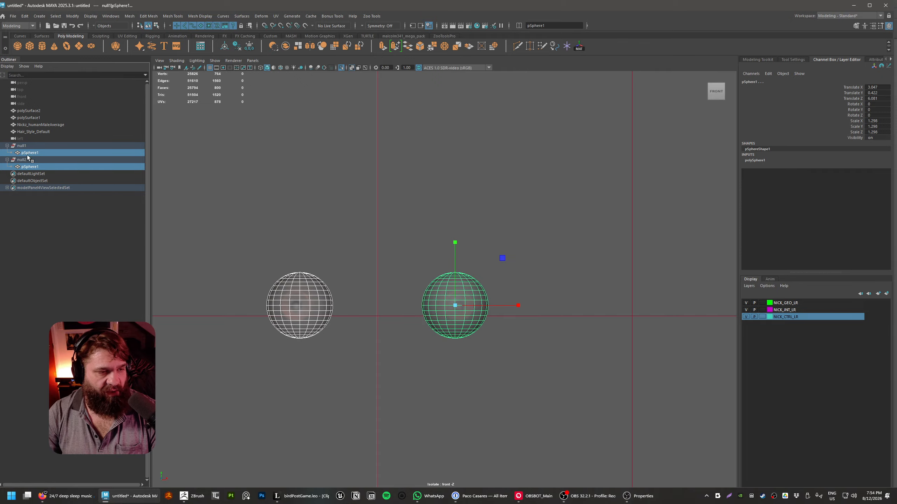
{"action": "middle_click_drag", "start_coordinate": [28, 158], "coordinate": [32, 113]}
{"action": "left_click", "coordinate": [42, 203]}
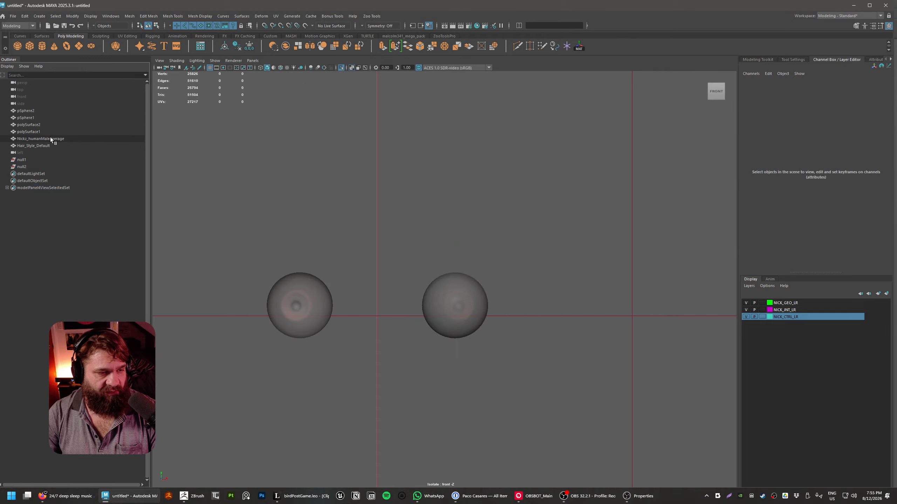
- Frame pSphere1 in the perspective view and examine how the spheres sit against the eyeball shells
{"action": "left_click", "coordinate": [44, 119]}
{"action": "key", "text": "space"}
{"action": "left_click_drag", "start_coordinate": [360, 242], "coordinate": [379, 156]}
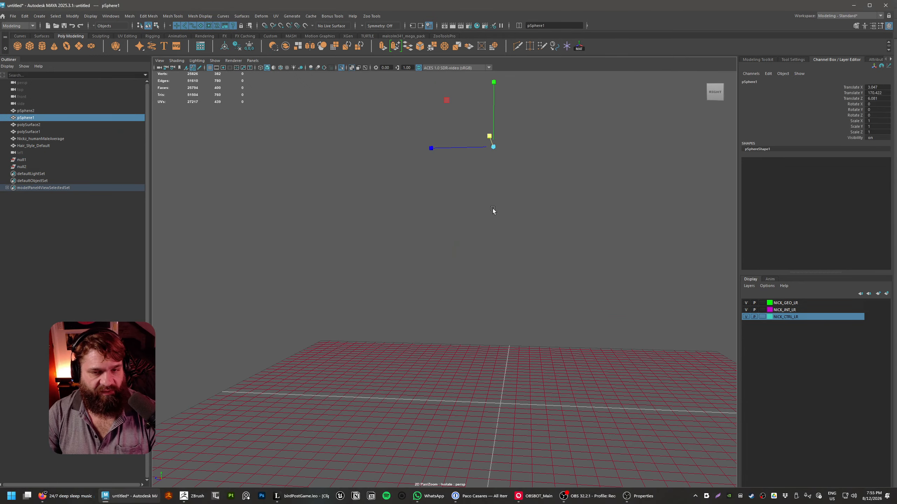
{"action": "key", "text": "f"}
{"action": "left_click_drag", "start_coordinate": [467, 217], "coordinate": [600, 226], "text": "alt"}
{"action": "scroll", "coordinate": [494, 226], "scroll_direction": "down", "scroll_amount": 5}
{"action": "left_click", "coordinate": [351, 67]}
{"action": "left_click", "coordinate": [487, 162]}
- Switch the tool shelf to the rigging tools
{"action": "left_click", "coordinate": [152, 36]}
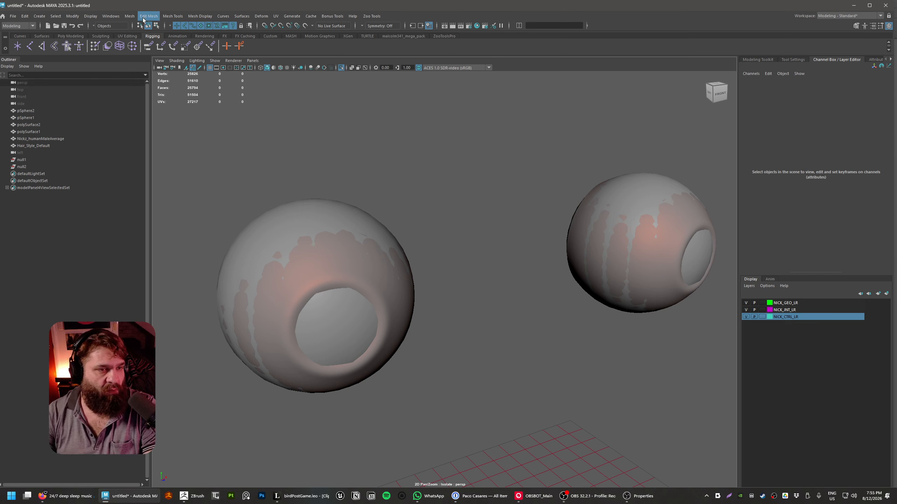
{"action": "left_click", "coordinate": [57, 16]}
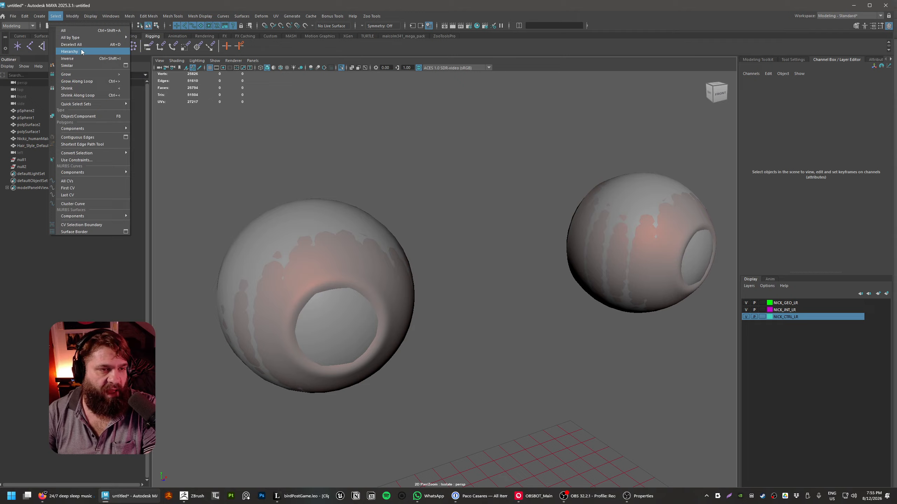
{"action": "left_click", "coordinate": [268, 52]}
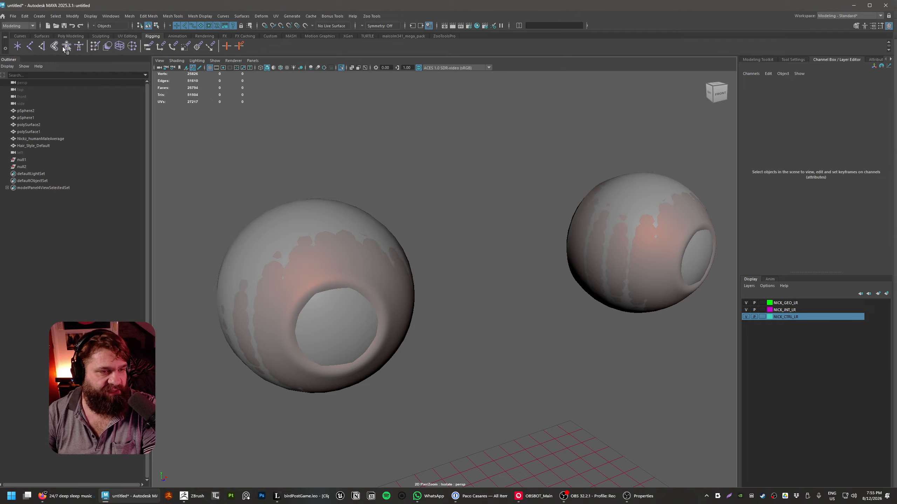
{"action": "scroll", "coordinate": [148, 37], "scroll_direction": "up", "scroll_amount": 3}
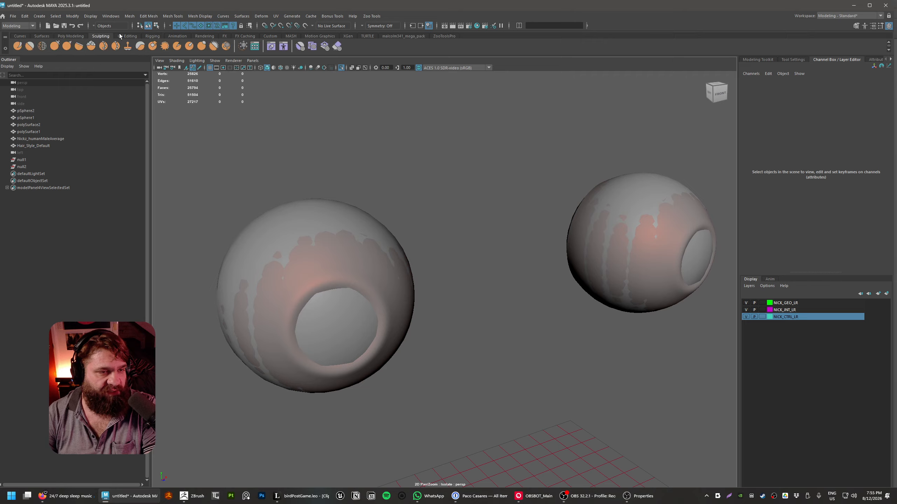
{"action": "left_click", "coordinate": [151, 36]}
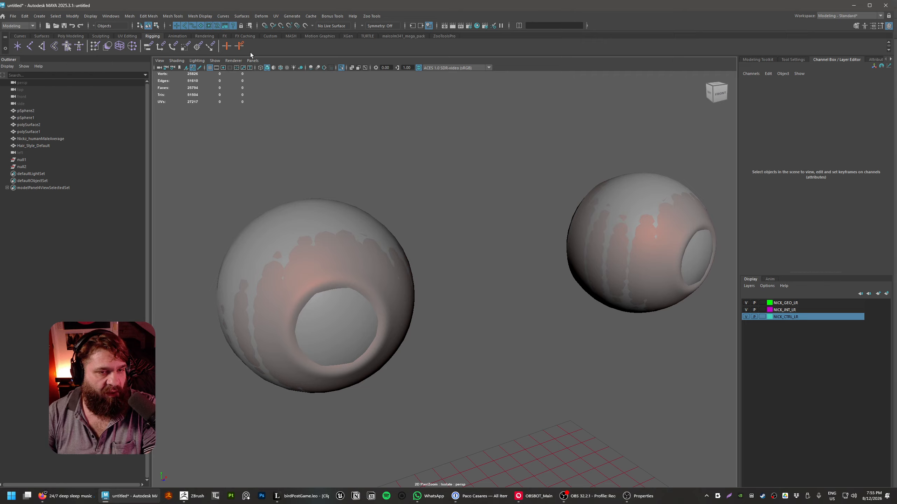
{"action": "left_click", "coordinate": [330, 17]}
{"action": "left_click", "coordinate": [329, 18]}
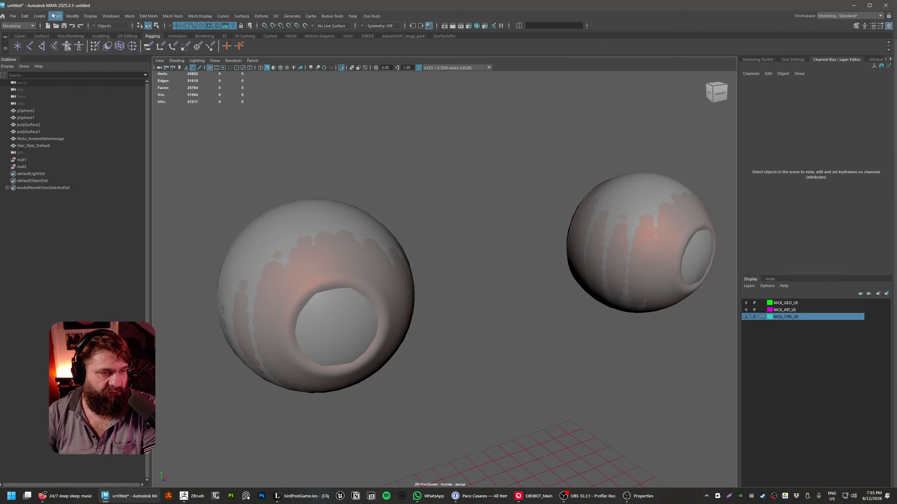
{"action": "left_click", "coordinate": [53, 17]}
{"action": "left_click", "coordinate": [55, 16]}
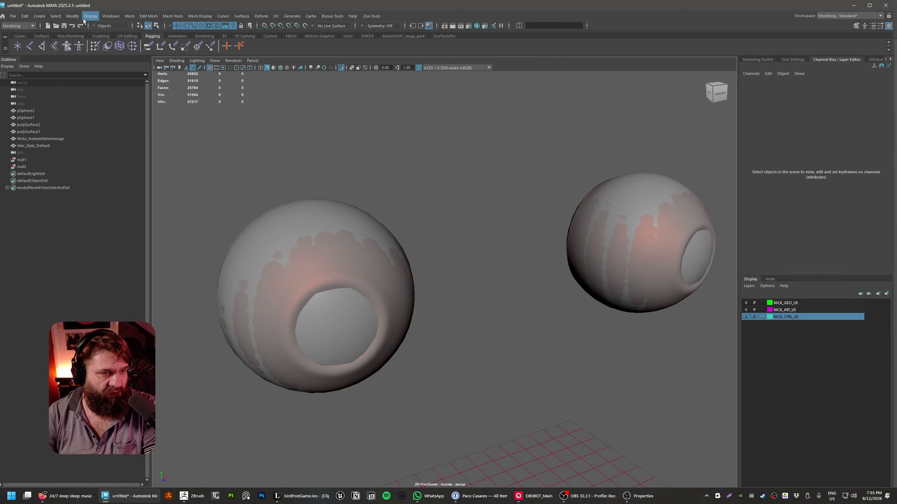
- Search the Plug-in Manager for "bonus" to check the Bonus Tools plug-in, and close the manager
{"action": "left_click", "coordinate": [71, 16]}
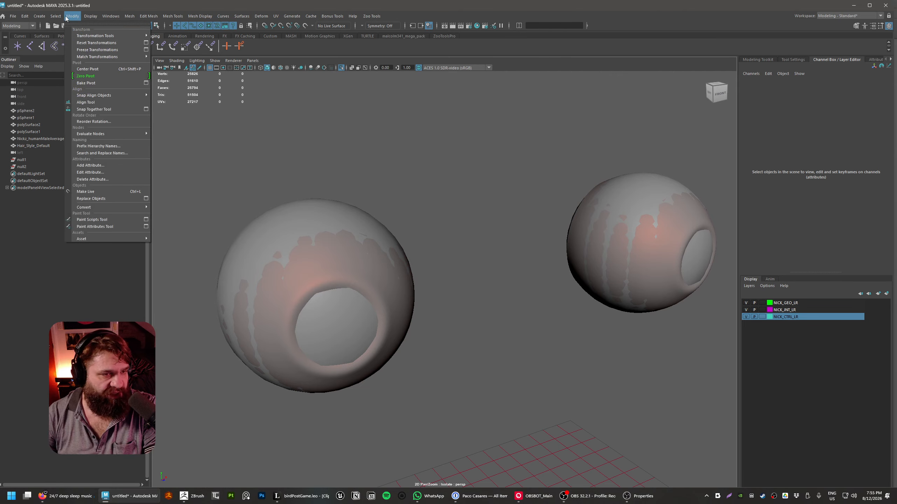
{"action": "mouse_move", "coordinate": [110, 16]}
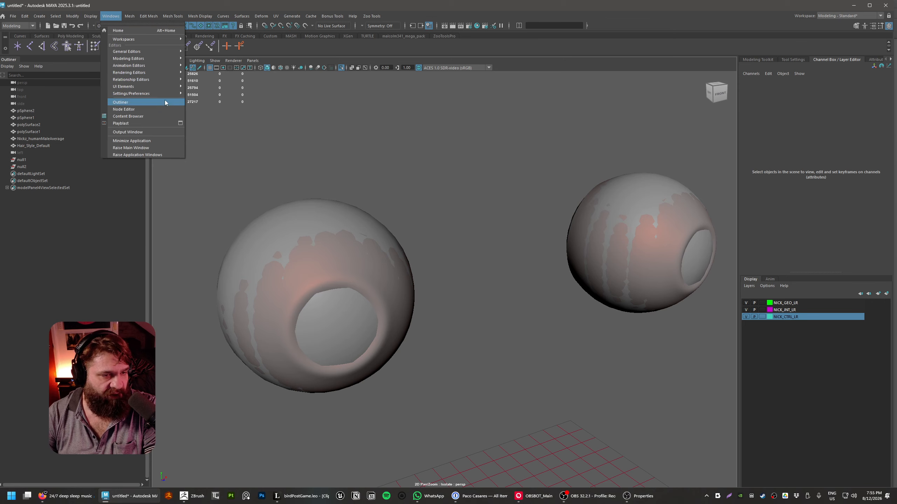
{"action": "mouse_move", "coordinate": [159, 93]}
{"action": "left_click", "coordinate": [219, 144]}
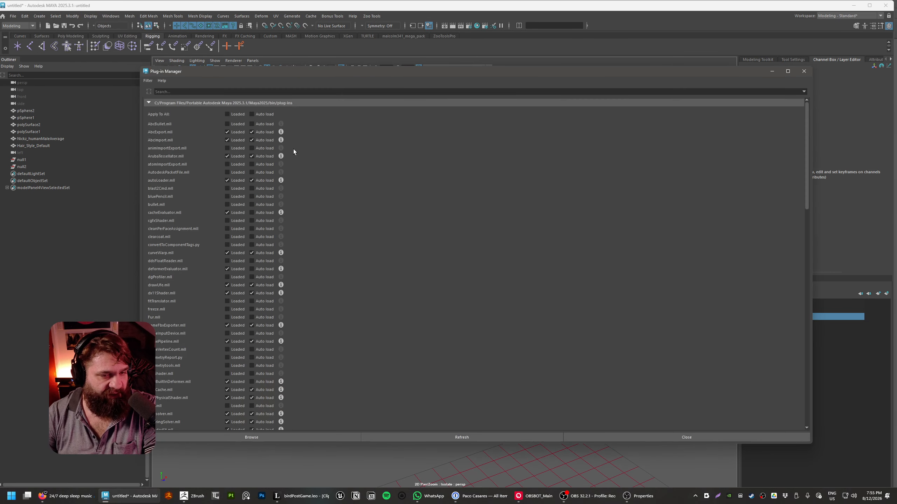
{"action": "type", "text": "bonus"}
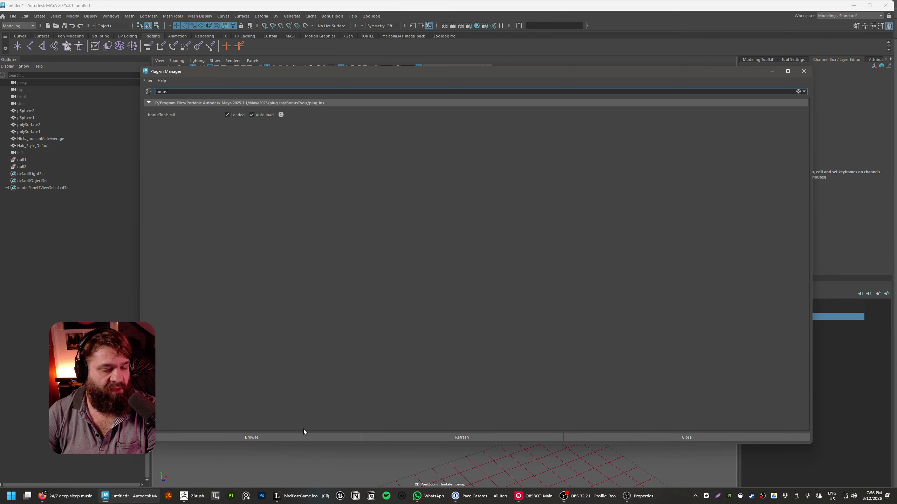
{"action": "left_click", "coordinate": [657, 436]}
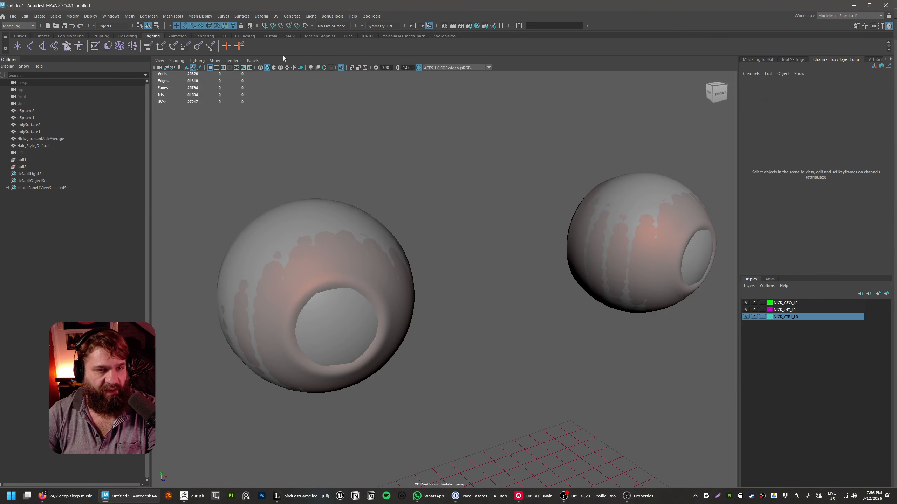
- Add a separator after the existing tools on the Rigging shelf using the Bonus Tools Separator on Shelf command
{"action": "left_click", "coordinate": [329, 17]}
{"action": "mouse_move", "coordinate": [355, 80]}
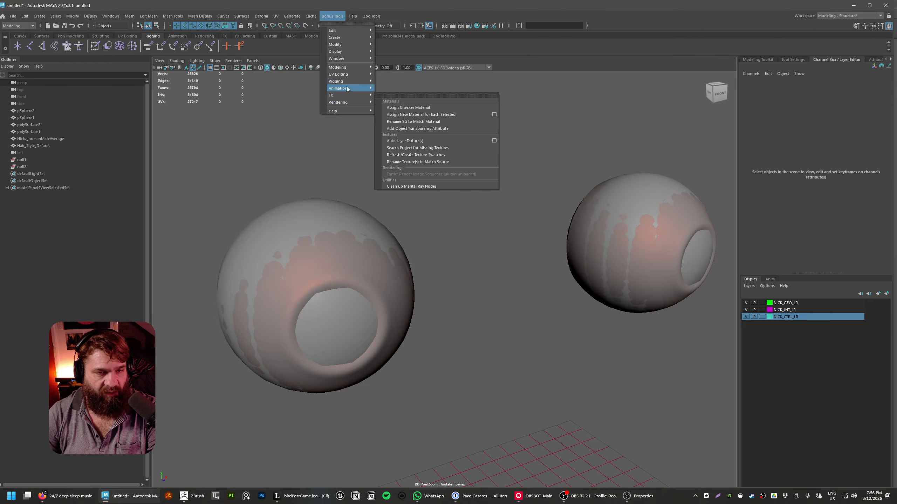
{"action": "mouse_move", "coordinate": [348, 52]}
{"action": "mouse_move", "coordinate": [348, 36]}
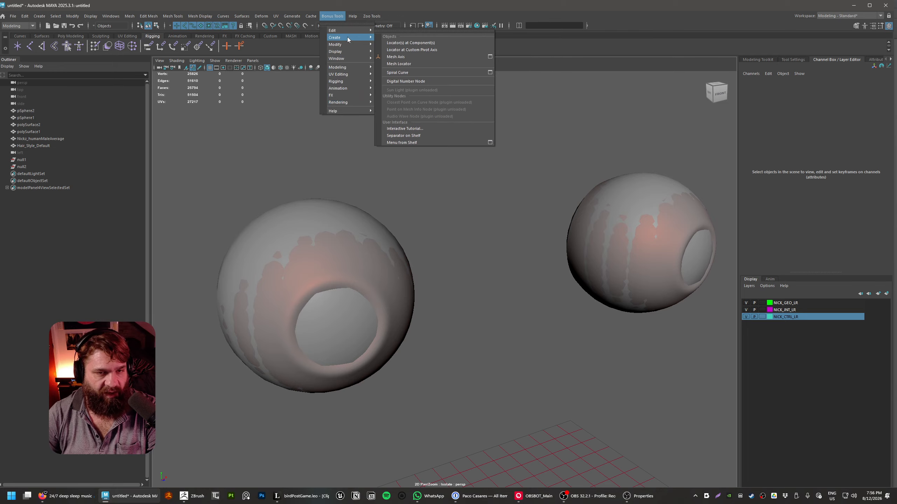
{"action": "left_click", "coordinate": [432, 136]}
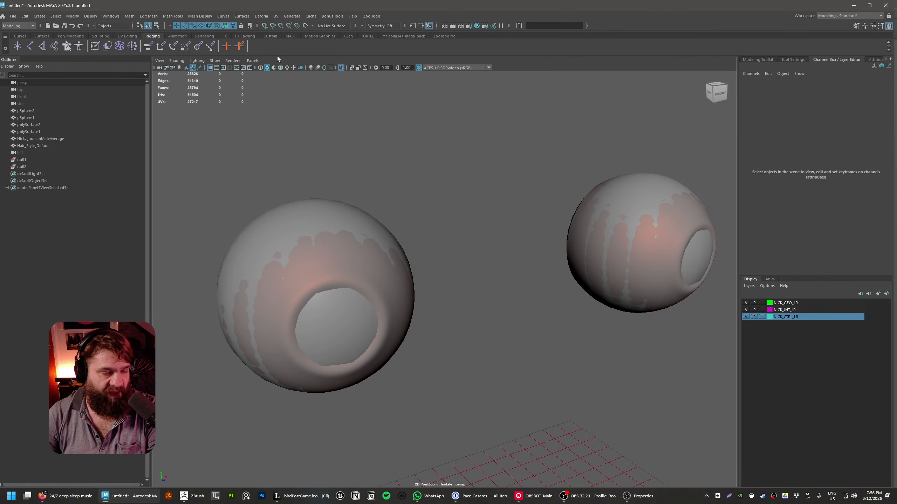
- Add the Select Hierarchy command to the Rigging shelf
{"action": "left_click", "coordinate": [71, 16]}
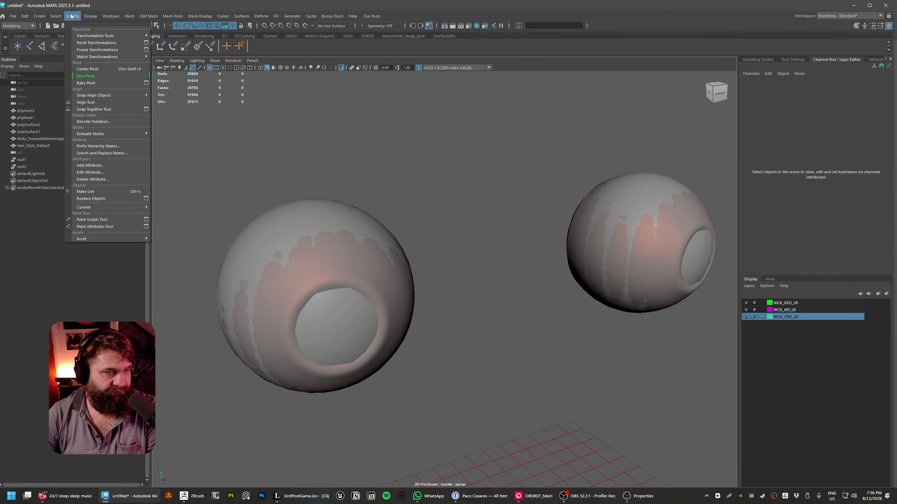
{"action": "mouse_move", "coordinate": [55, 15]}
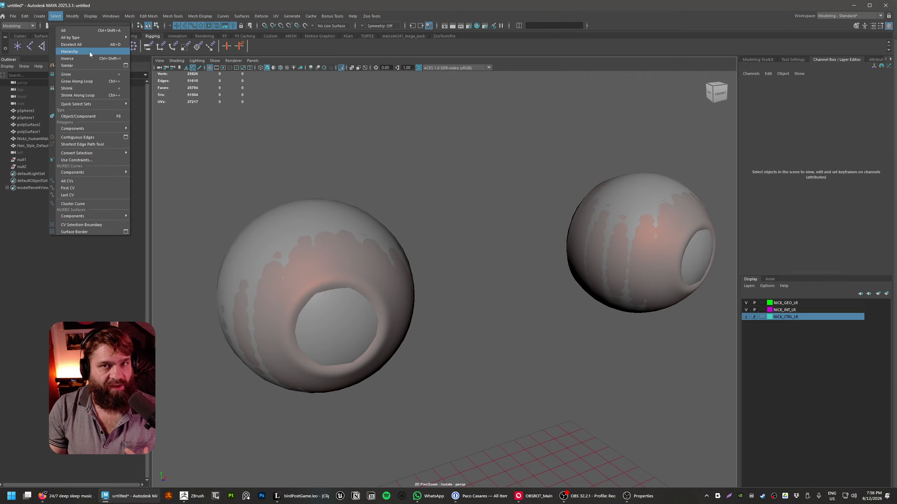
{"action": "left_click", "coordinate": [89, 52], "text": "ctrl+shift"}
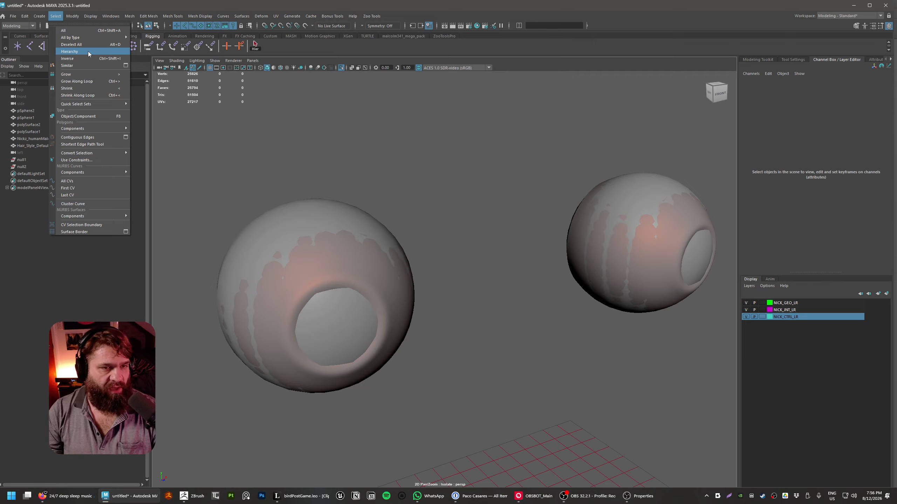
{"action": "left_click", "coordinate": [282, 47]}
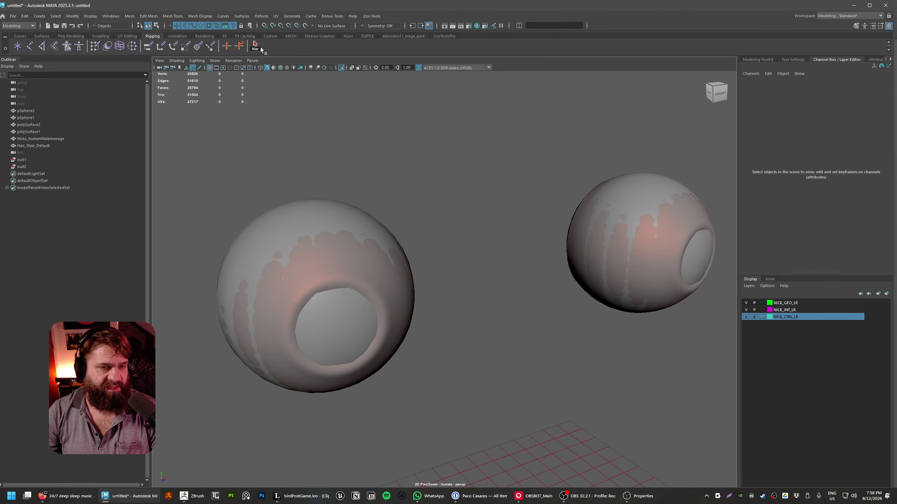
- Add the Match All Transforms and Match Pivots commands to the Rigging shelf
{"action": "left_click", "coordinate": [72, 16]}
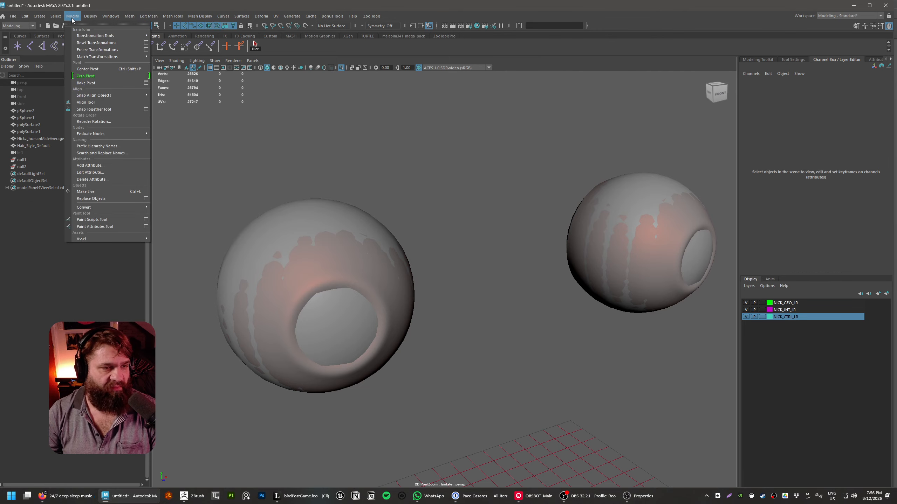
{"action": "mouse_move", "coordinate": [87, 59]}
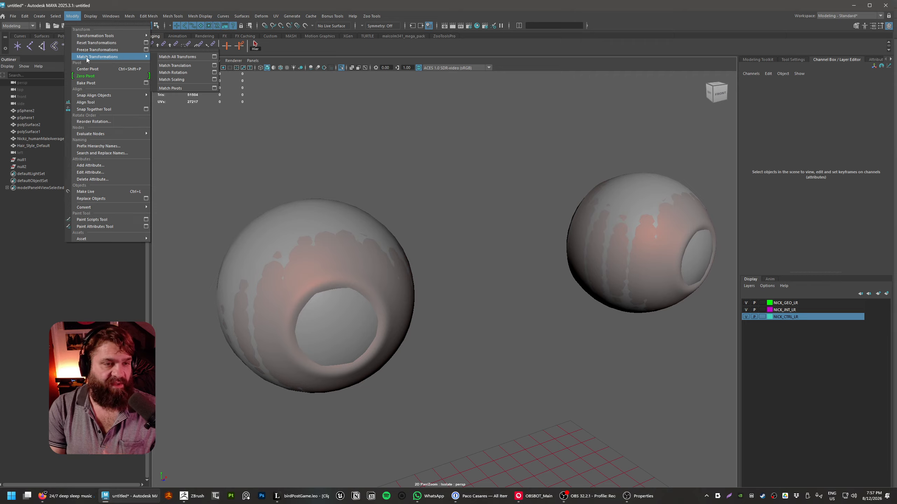
{"action": "left_click", "coordinate": [174, 58], "text": "ctrl+shift"}
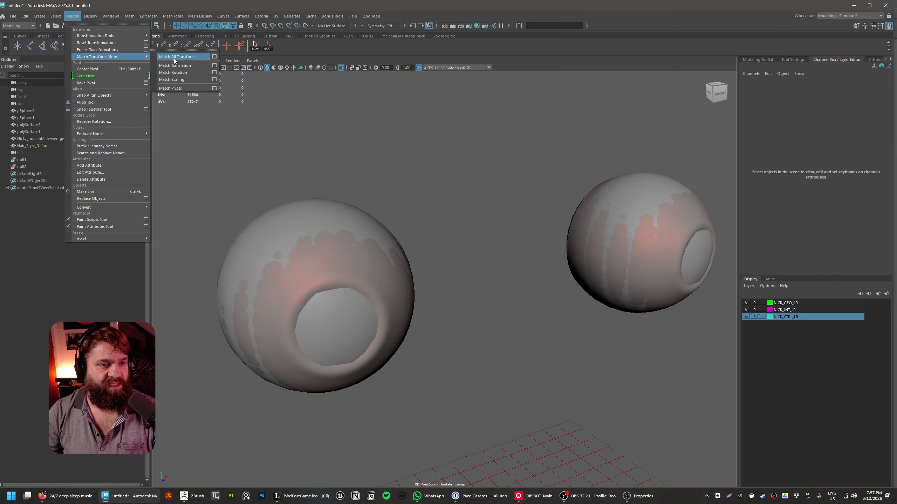
{"action": "left_click", "coordinate": [179, 88], "text": "ctrl+shift"}
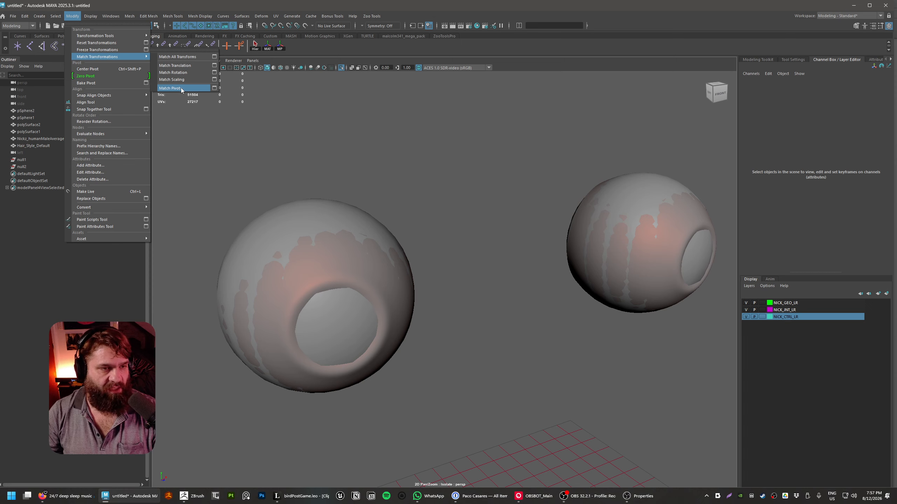
{"action": "left_click", "coordinate": [310, 48]}
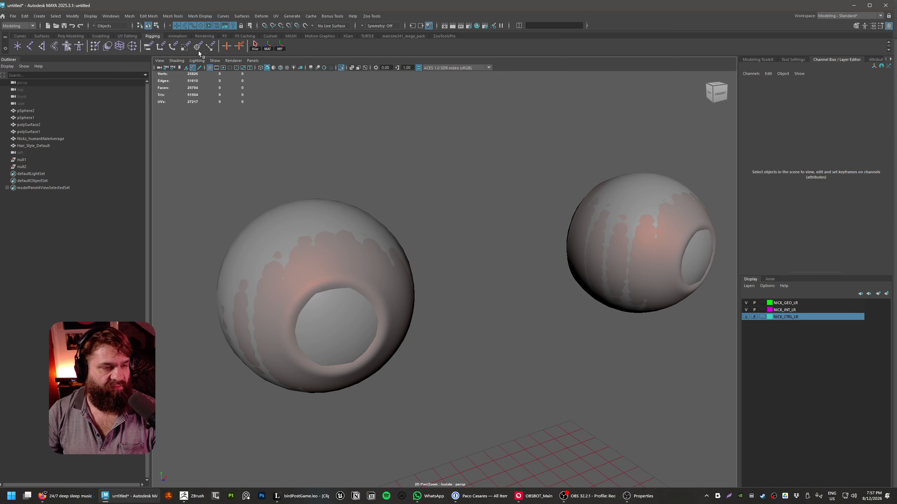
- Add the Prefix Hierarchy Names and Search and Replace Names commands to the Rigging shelf
{"action": "left_click", "coordinate": [91, 16]}
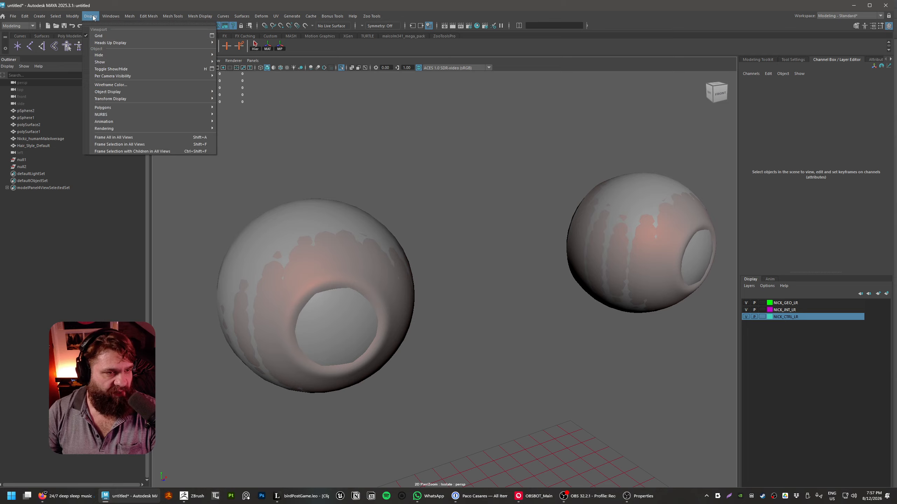
{"action": "mouse_move", "coordinate": [68, 17]}
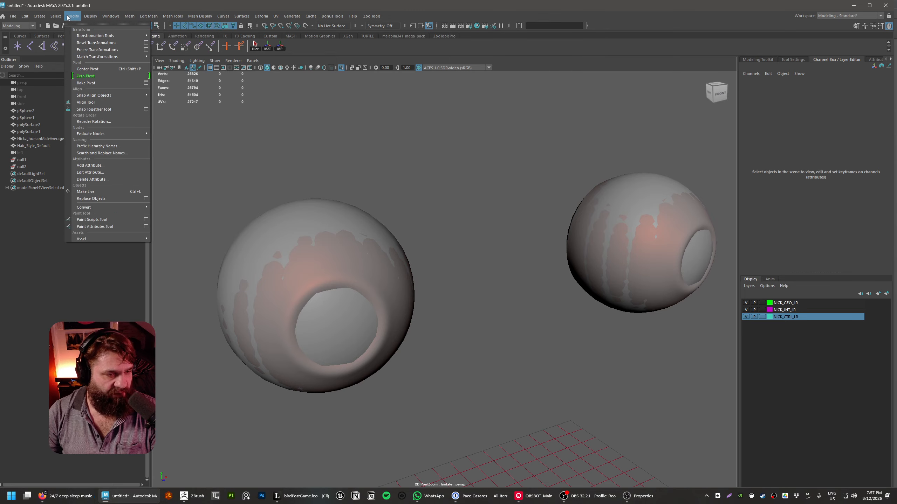
{"action": "left_click", "coordinate": [105, 154], "text": "ctrl+shift"}
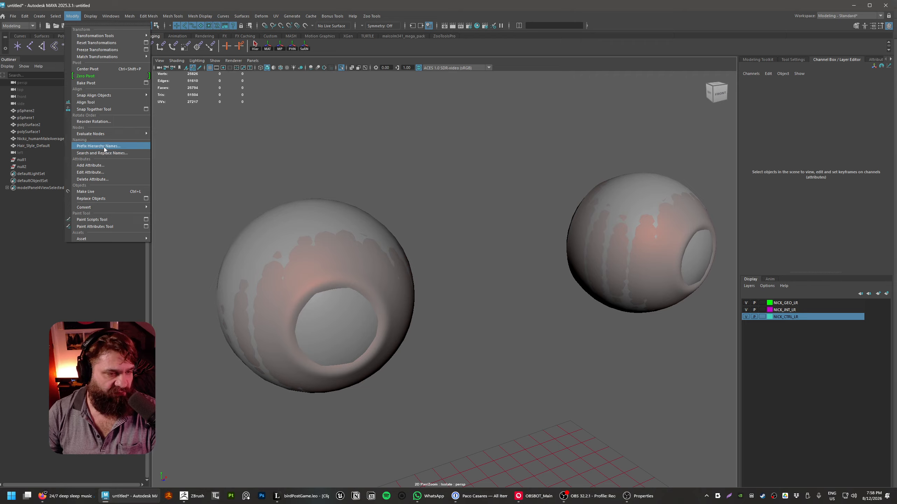
- Check the options of Polygon Edges to Curve and add that conversion command to the Rigging shelf
{"action": "mouse_move", "coordinate": [100, 208]}
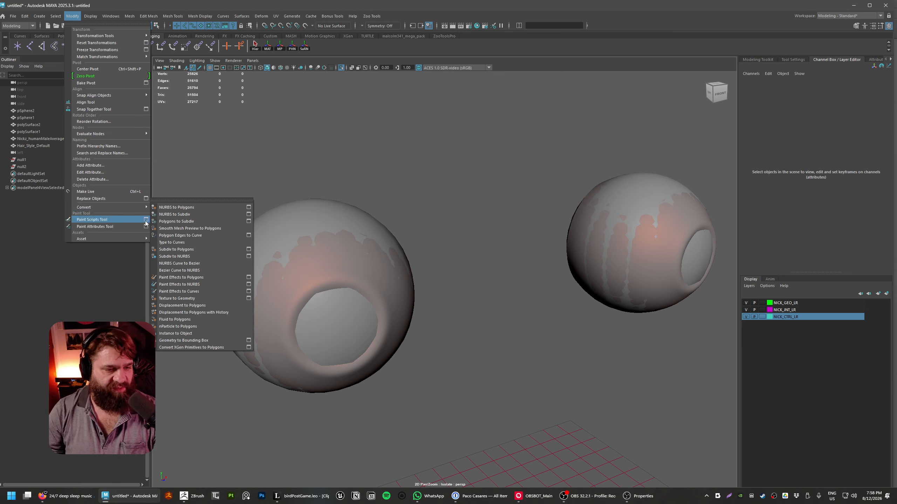
{"action": "left_click", "coordinate": [248, 235]}
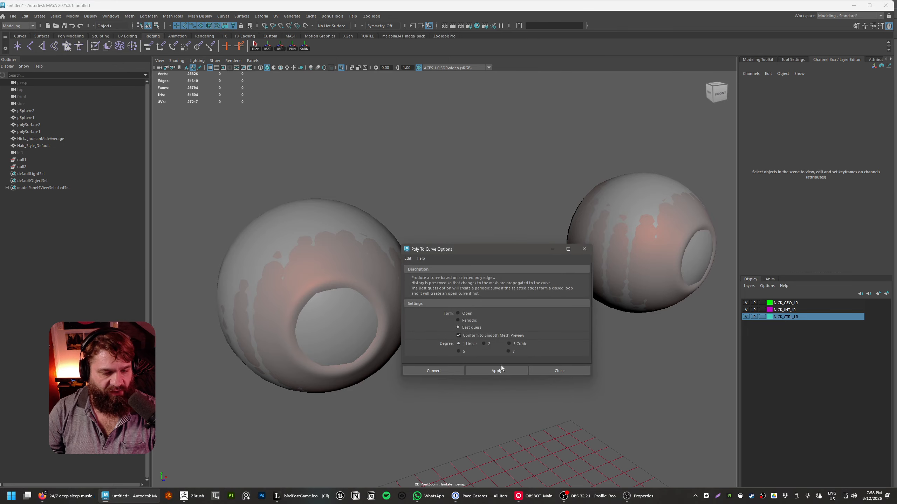
{"action": "left_click", "coordinate": [569, 371]}
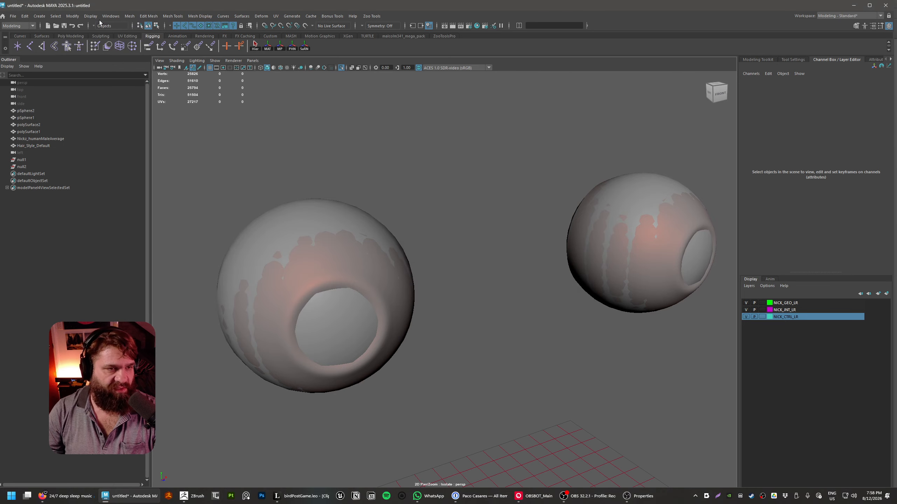
{"action": "left_click", "coordinate": [76, 18]}
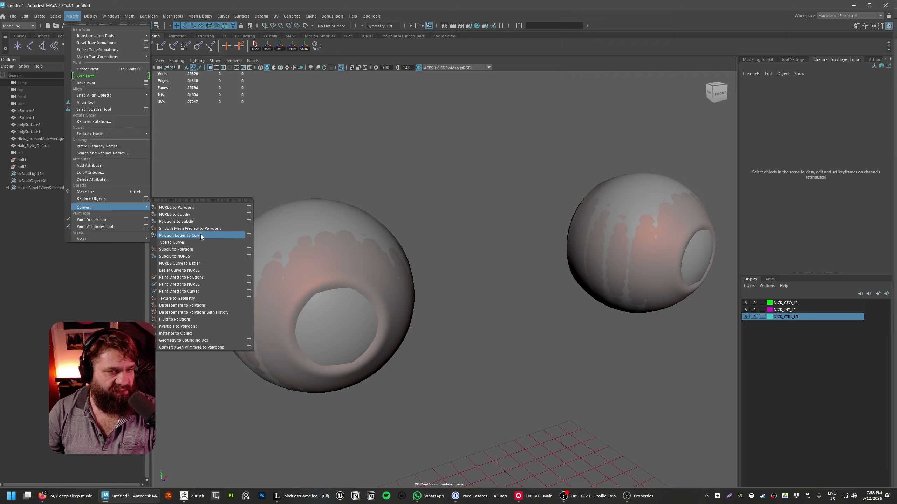
{"action": "left_click", "coordinate": [200, 234]}
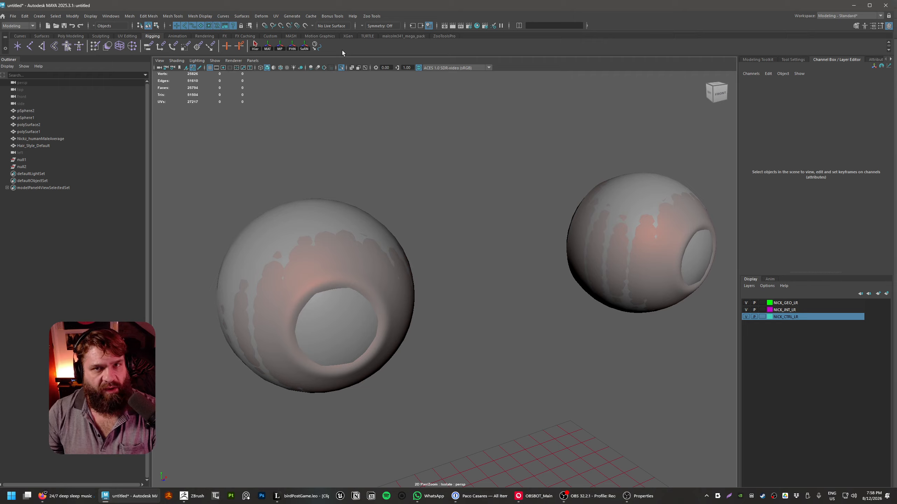
- Switch to Firefox, examine the rigging tools offered in the Indy Rigger Gumroad store, and float the browser window over Maya
{"action": "left_click", "coordinate": [53, 496]}
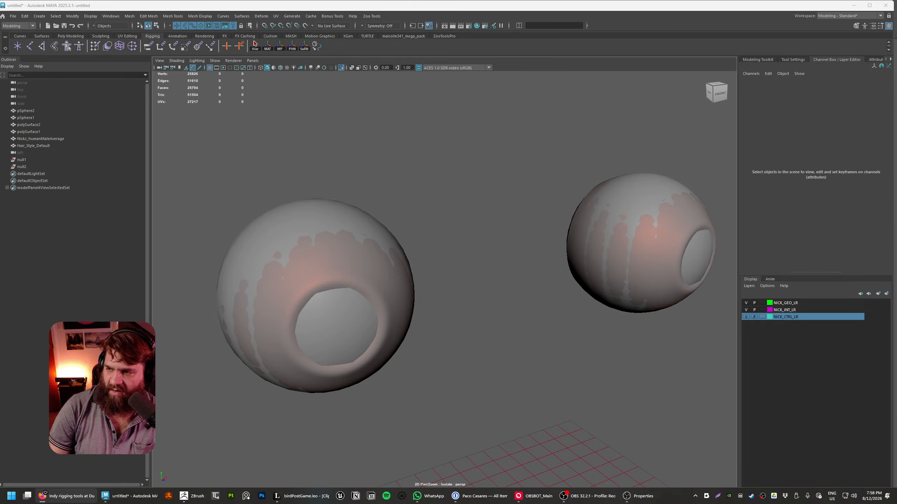
{"action": "left_click", "coordinate": [67, 496]}
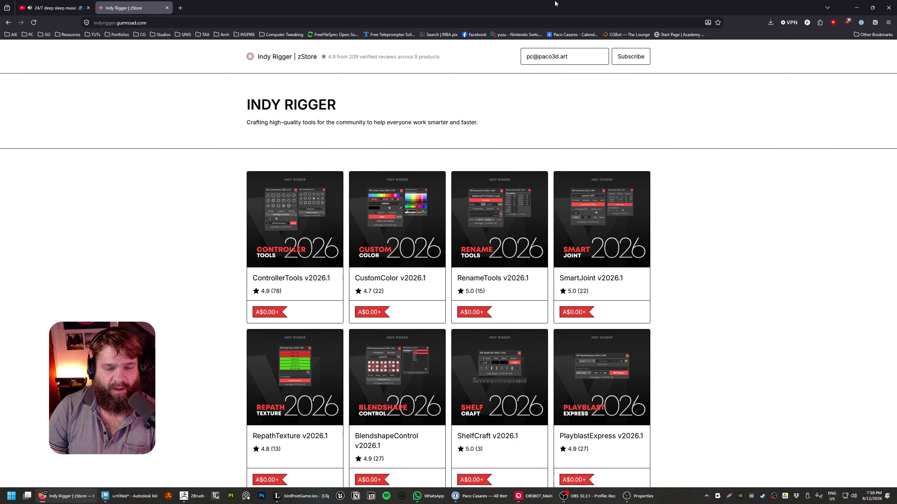
{"action": "scroll", "coordinate": [706, 336], "scroll_direction": "down", "scroll_amount": 5}
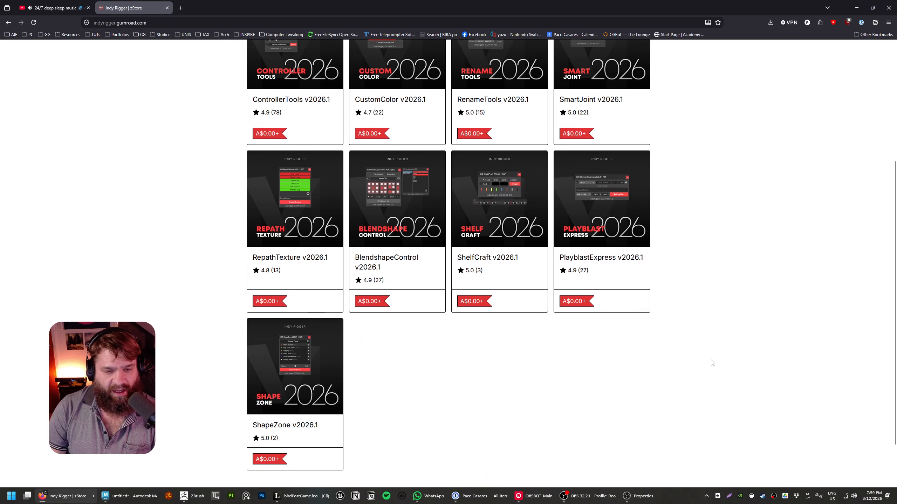
{"action": "scroll", "coordinate": [473, 366], "scroll_direction": "up", "scroll_amount": 1}
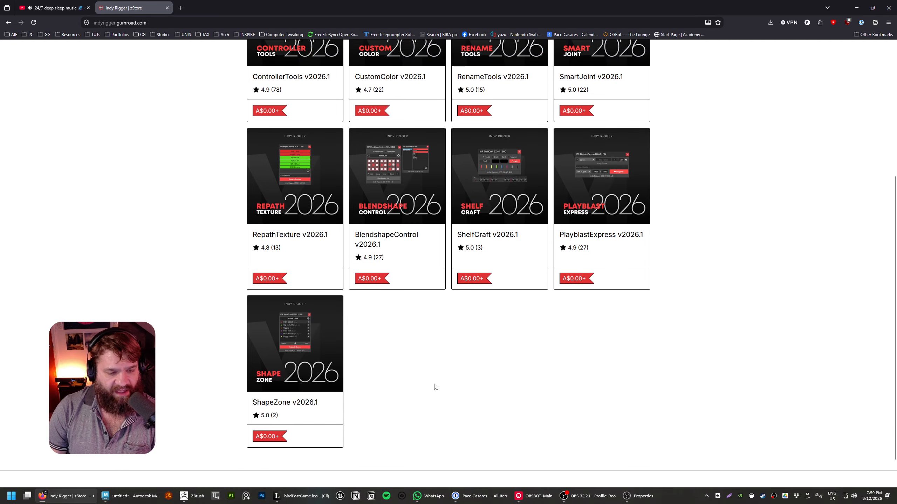
{"action": "scroll", "coordinate": [432, 383], "scroll_direction": "up", "scroll_amount": 2}
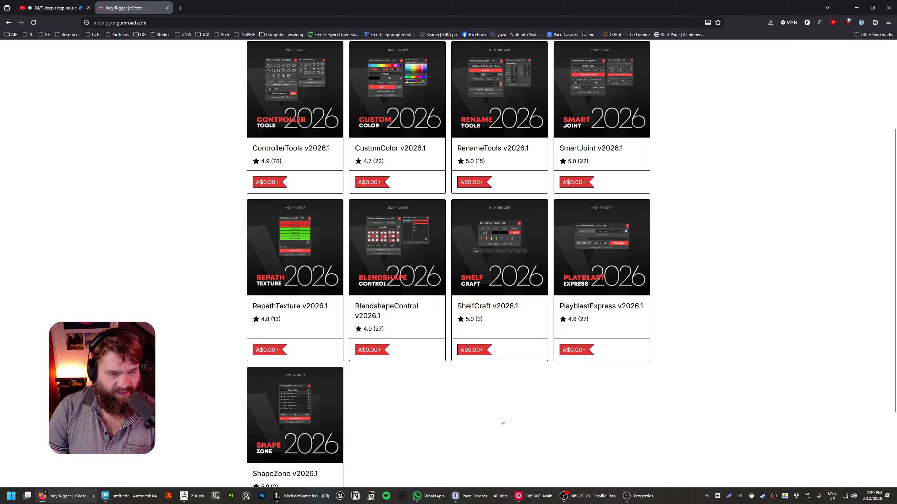
{"action": "scroll", "coordinate": [400, 409], "scroll_direction": "up", "scroll_amount": 1}
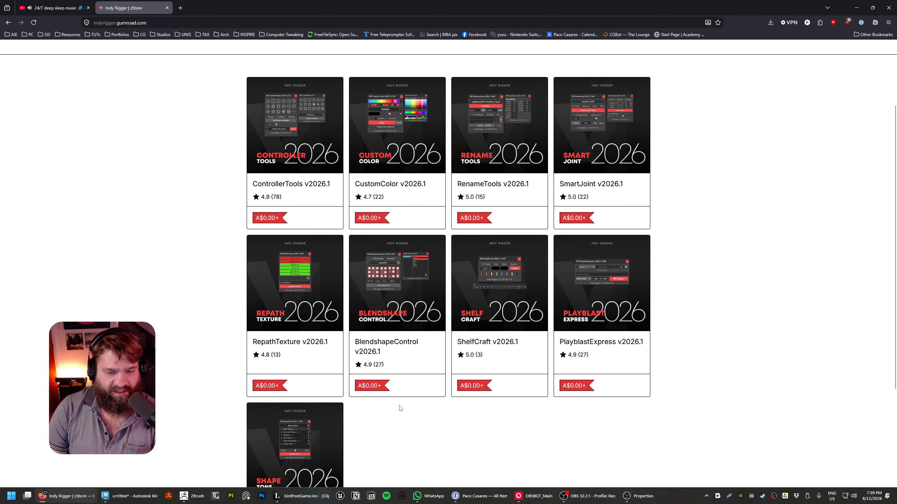
{"action": "scroll", "coordinate": [453, 417], "scroll_direction": "up", "scroll_amount": 1}
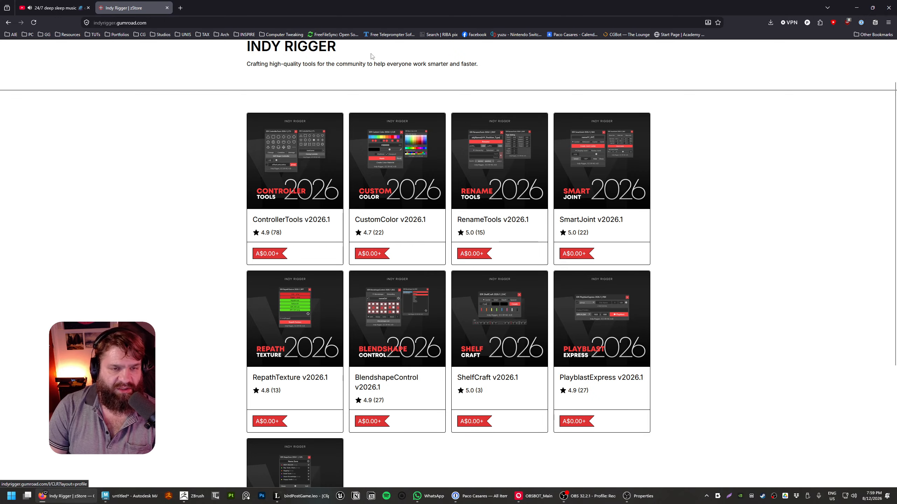
{"action": "left_click_drag", "start_coordinate": [355, 9], "coordinate": [336, 75]}
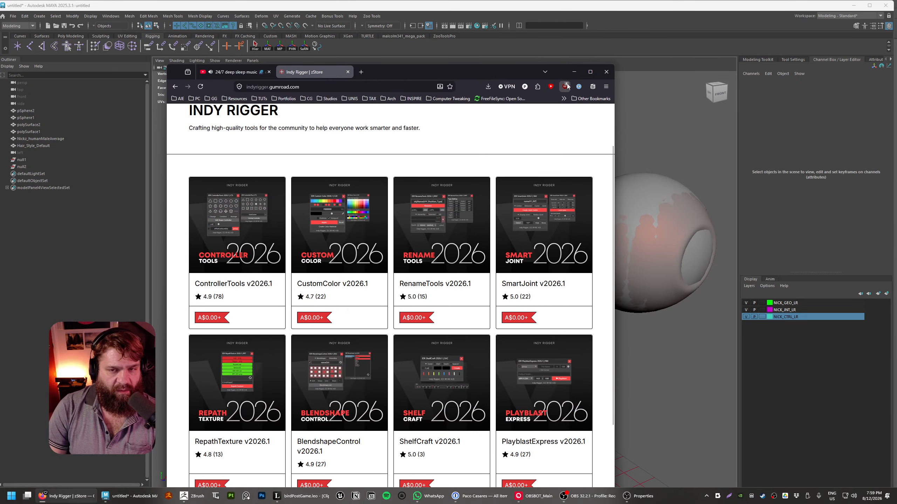
- Switch to File Explorer and open Documents > maya > 2025 > scripts to review the IDR tool folders
{"action": "left_click", "coordinate": [574, 72]}
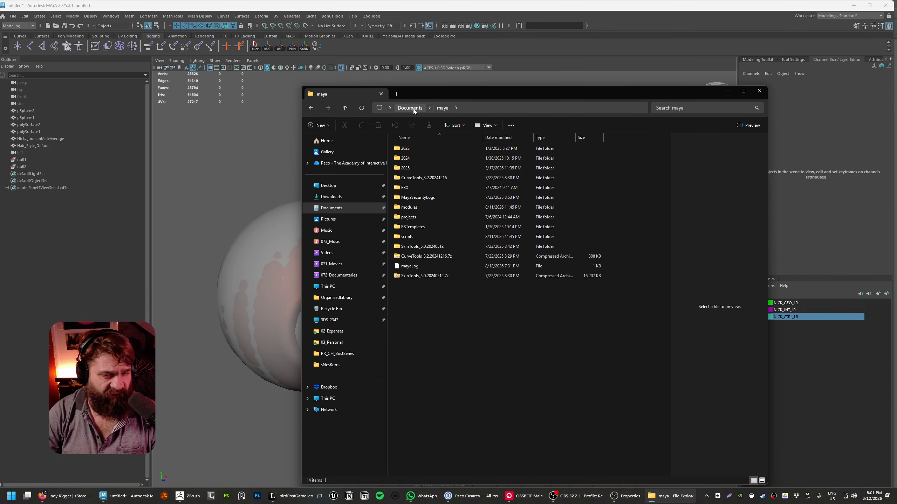
{"action": "left_click", "coordinate": [404, 172]}
{"action": "double_click", "coordinate": [411, 170]}
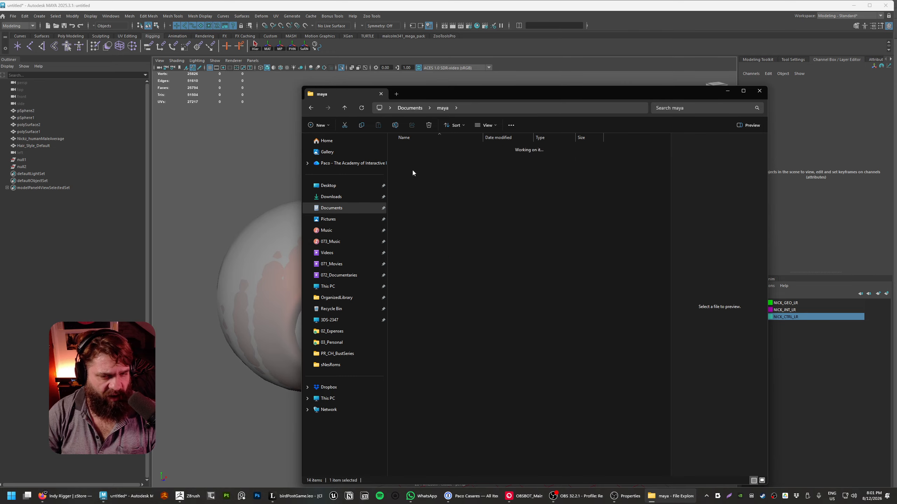
{"action": "double_click", "coordinate": [411, 169]}
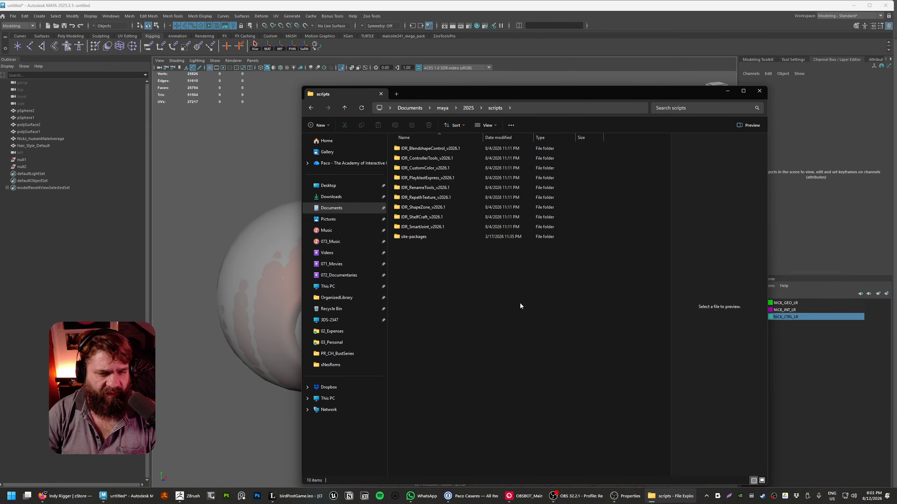
{"action": "left_click", "coordinate": [422, 227]}
{"action": "left_click", "coordinate": [452, 149], "text": "shift"}
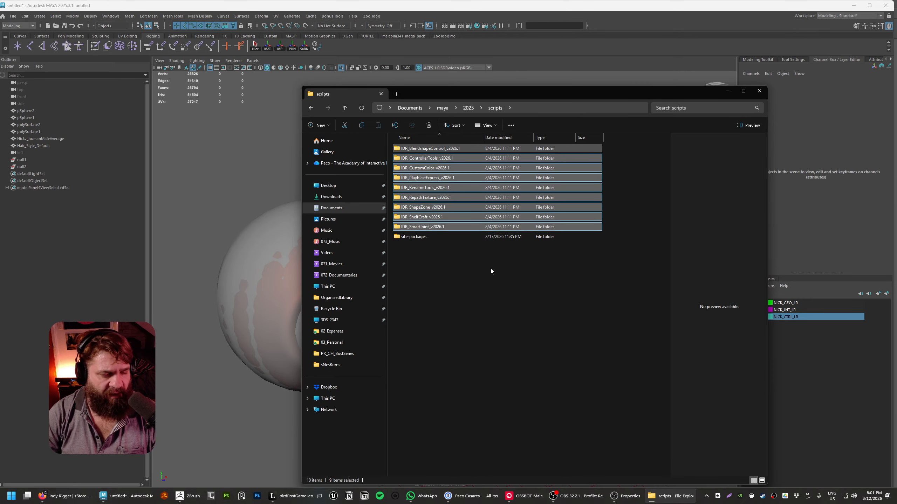
{"action": "left_click", "coordinate": [504, 275]}
{"action": "left_click", "coordinate": [432, 227]}
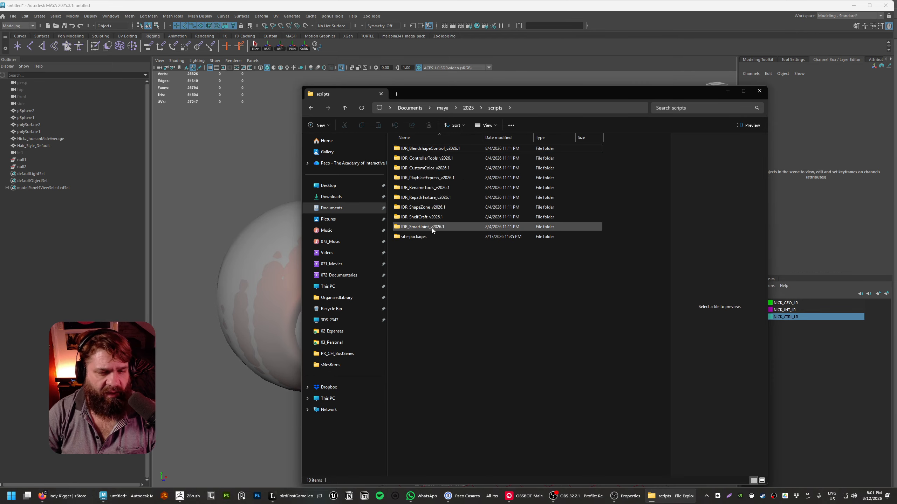
{"action": "left_click", "coordinate": [448, 149], "text": "shift"}
{"action": "left_click", "coordinate": [451, 299]}
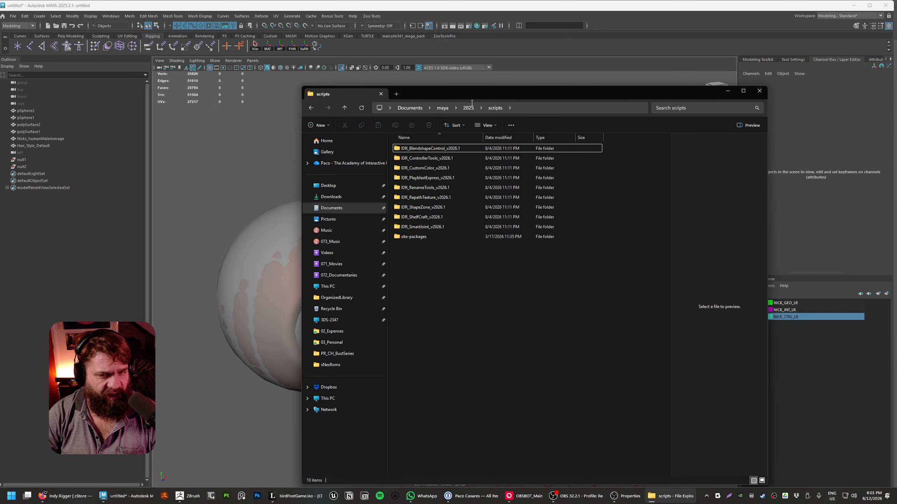
- Return to Maya and add a separator to the Rigging shelf with the Bonus Tools Separator on Shelf command
{"action": "left_click_drag", "start_coordinate": [463, 96], "coordinate": [627, 124]}
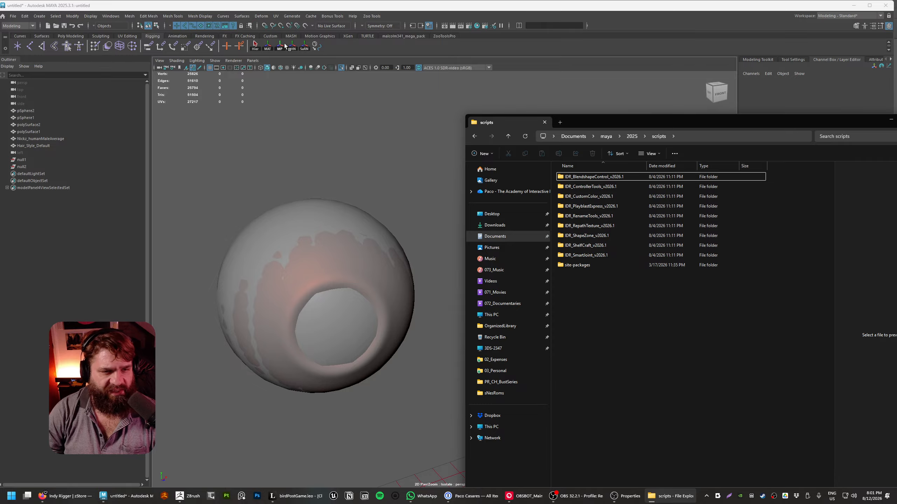
{"action": "left_click_drag", "start_coordinate": [584, 128], "coordinate": [896, 155]}
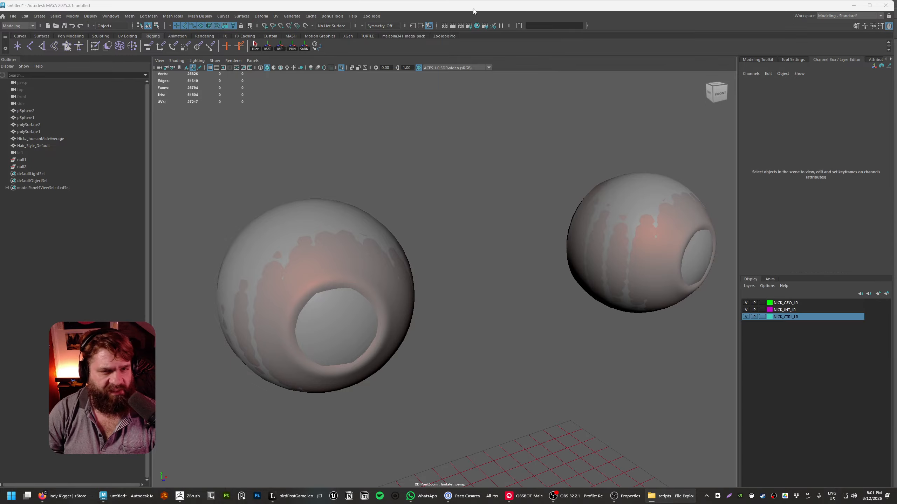
{"action": "left_click", "coordinate": [334, 15]}
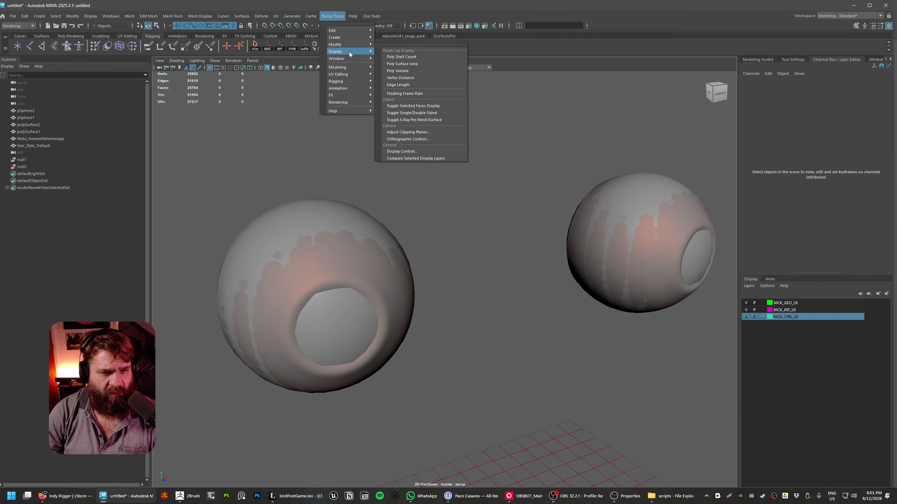
{"action": "mouse_move", "coordinate": [349, 38]}
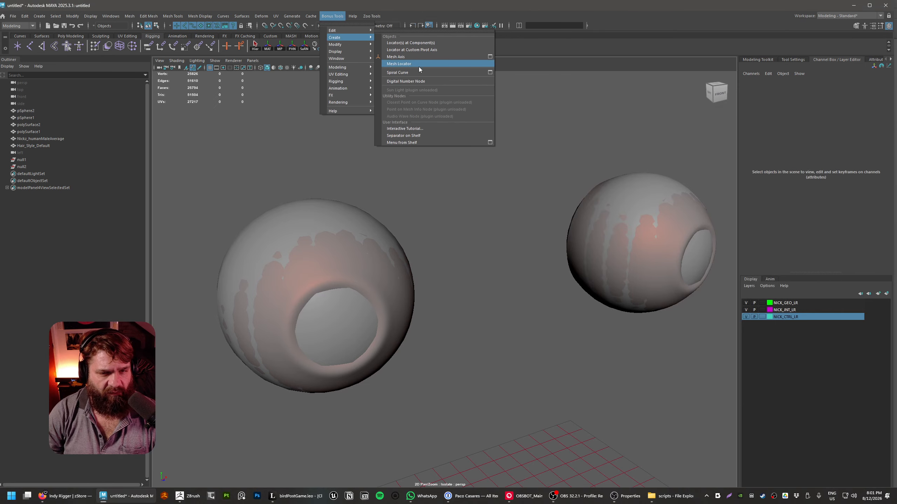
{"action": "left_click", "coordinate": [428, 135]}
- Install ControllerTools on the Rigging shelf by dropping install.mel from the IDR_ControllerTools_v2026.1 folder into the Maya viewport
{"action": "left_click_drag", "start_coordinate": [896, 76], "coordinate": [456, 98]}
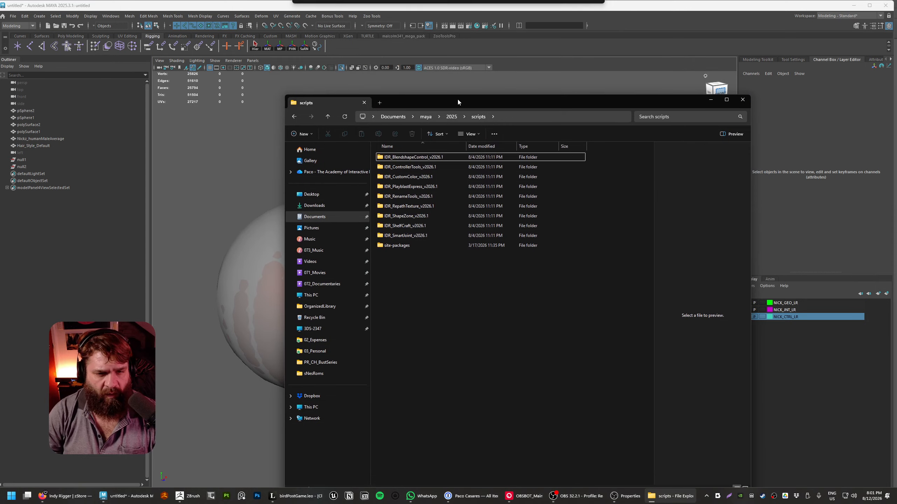
{"action": "left_click", "coordinate": [411, 167]}
{"action": "double_click", "coordinate": [412, 168]}
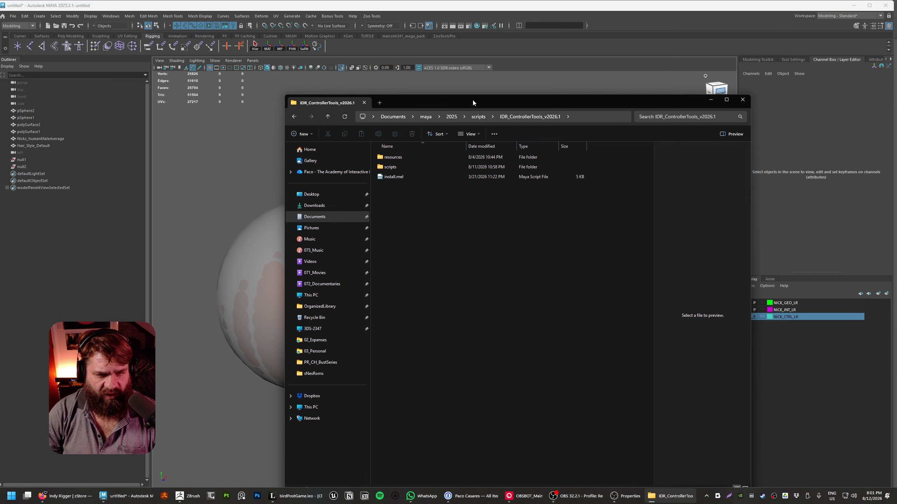
{"action": "left_click_drag", "start_coordinate": [472, 98], "coordinate": [740, 130]}
{"action": "left_click", "coordinate": [665, 207]}
{"action": "left_click_drag", "start_coordinate": [665, 208], "coordinate": [455, 159]}
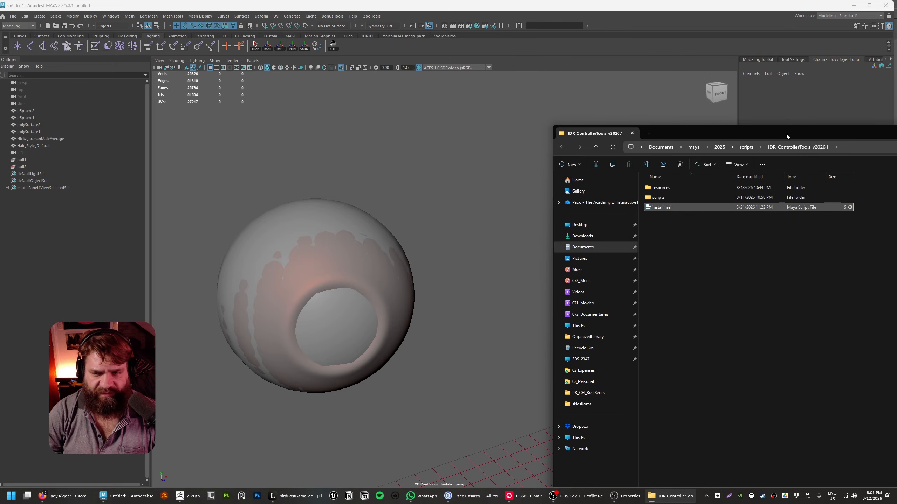
- Install CustomColor on the Rigging shelf using install.mel from the IDR_CustomColor_v2026.1 folder
{"action": "left_click_drag", "start_coordinate": [785, 133], "coordinate": [668, 124]}
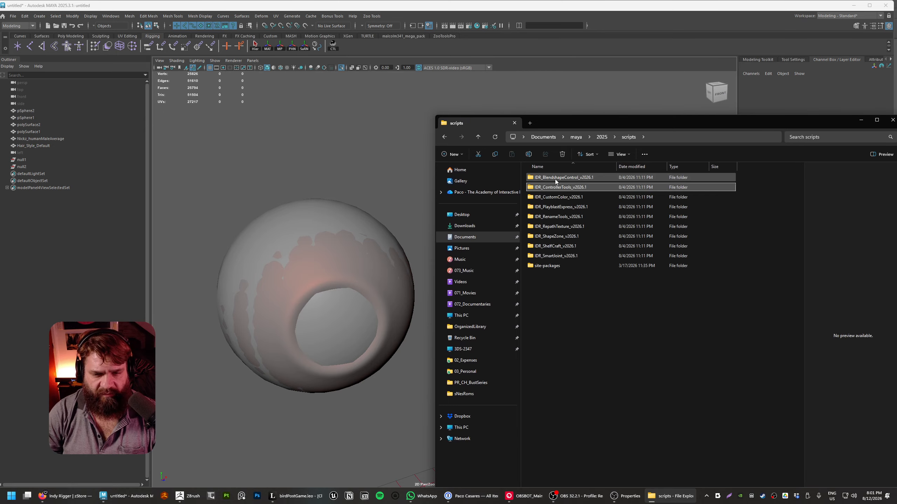
{"action": "double_click", "coordinate": [545, 199]}
{"action": "left_click_drag", "start_coordinate": [545, 198], "coordinate": [424, 187]}
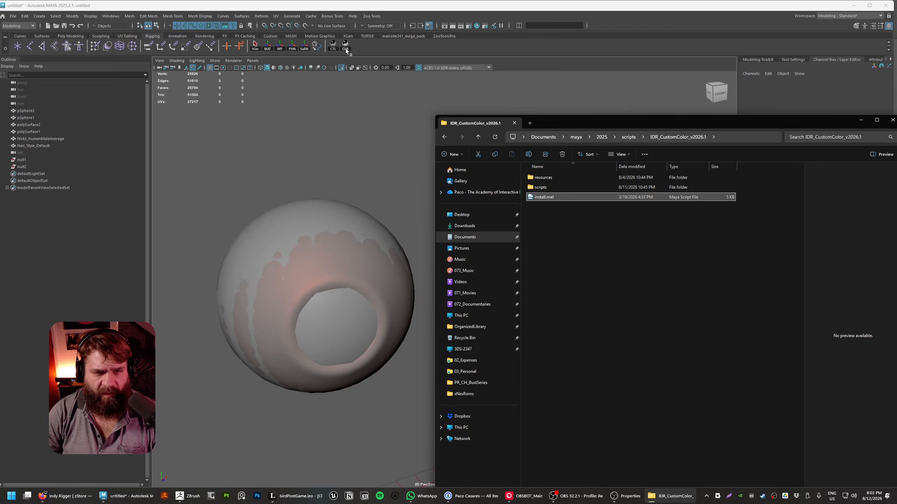
- Go back to the scripts folder and install RenameTools on the Rigging shelf using install.mel from IDR_RenameTools_v2026.1
{"action": "left_click", "coordinate": [629, 137]}
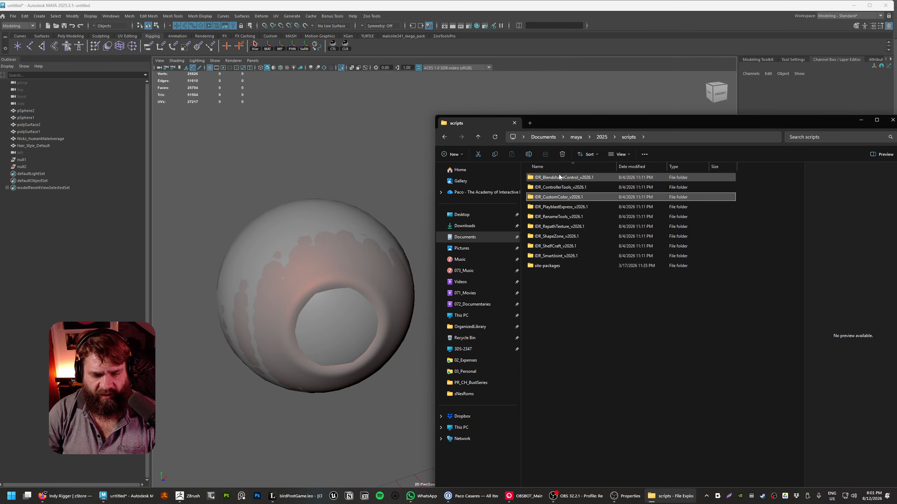
{"action": "double_click", "coordinate": [567, 217]}
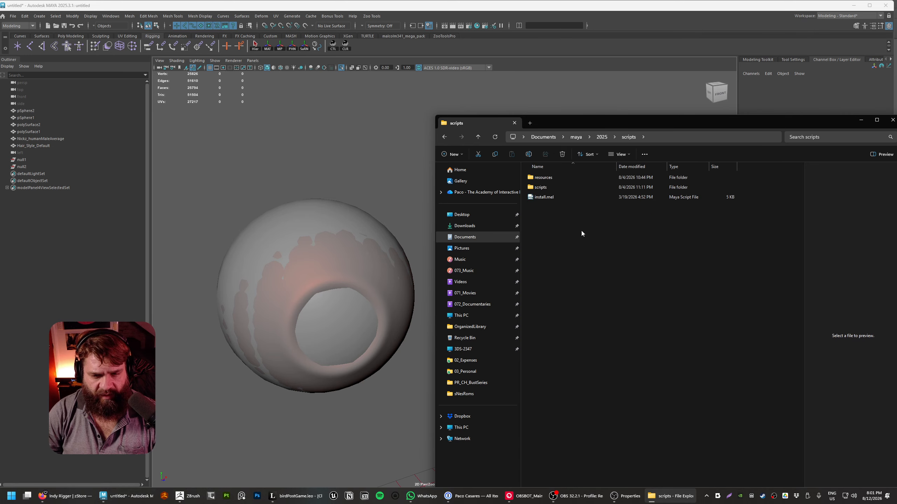
{"action": "left_click_drag", "start_coordinate": [543, 198], "coordinate": [349, 164]}
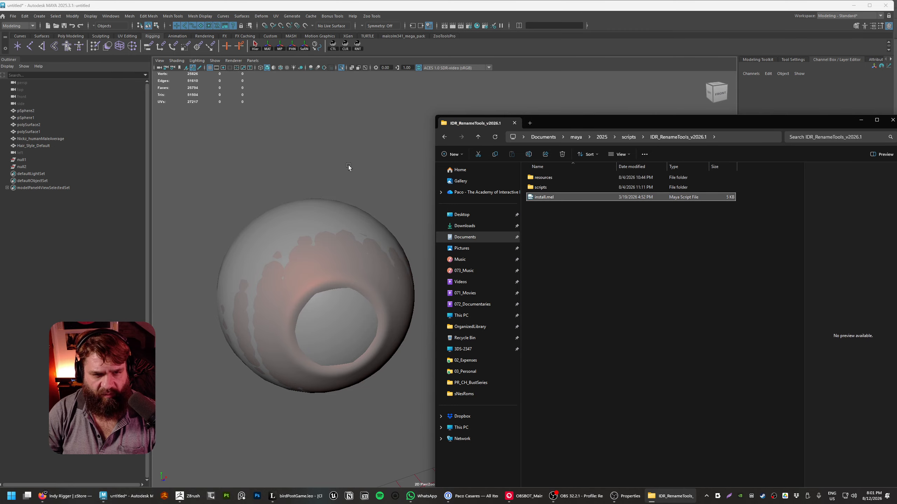
- Install SmartJoint on the Rigging shelf using install.mel from IDR_SmartJoint_v2026.1, and close the File Explorer window
{"action": "left_click", "coordinate": [628, 137]}
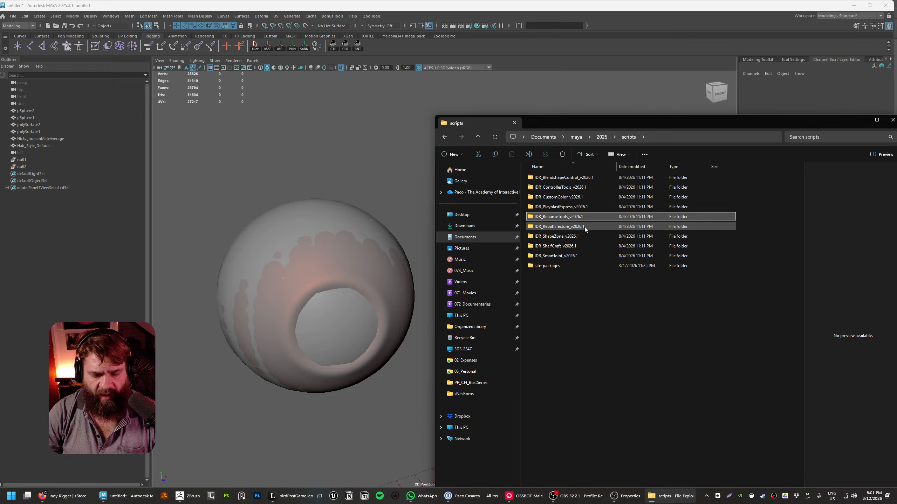
{"action": "double_click", "coordinate": [588, 255]}
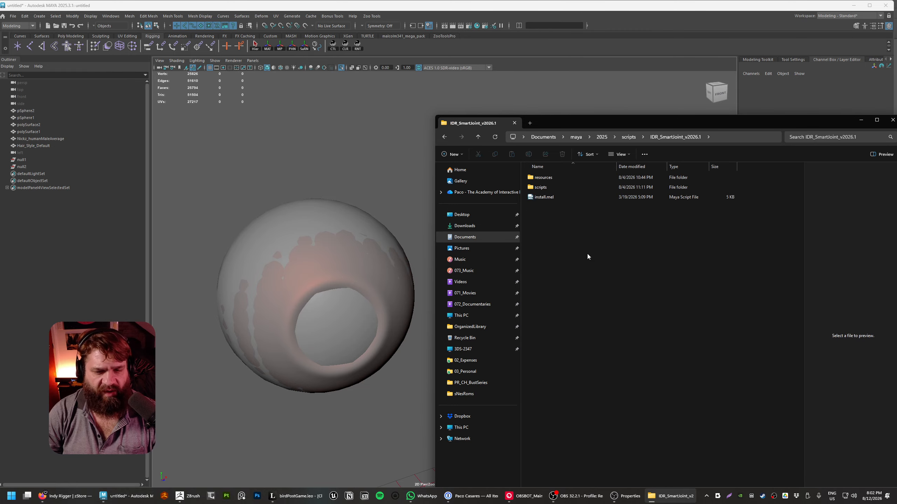
{"action": "left_click_drag", "start_coordinate": [543, 198], "coordinate": [373, 160]}
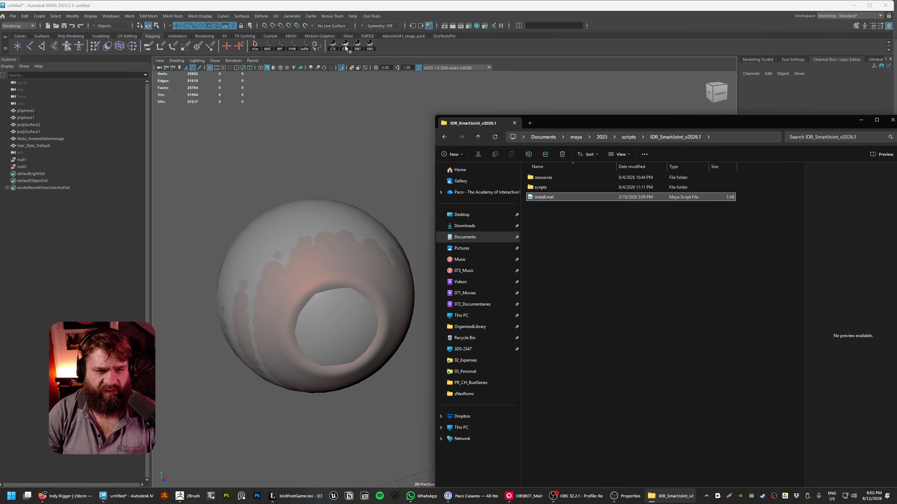
{"action": "left_click", "coordinate": [891, 122]}
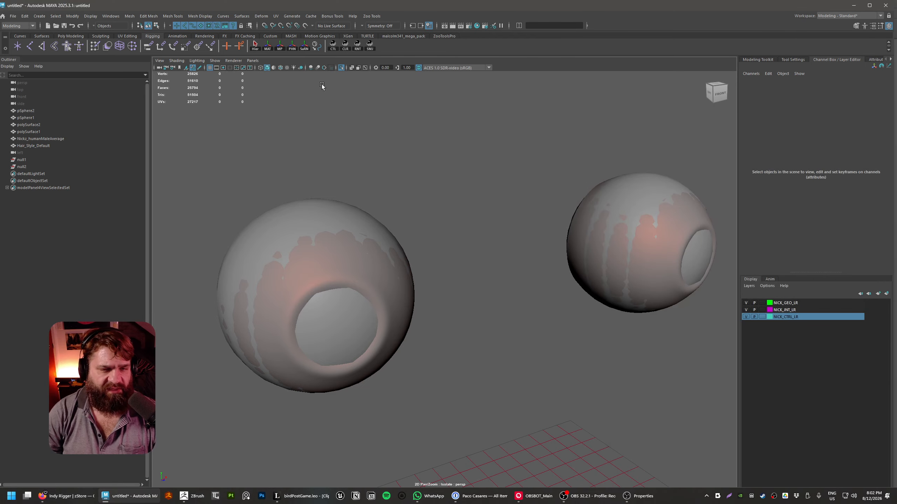
{"action": "middle_click_drag", "start_coordinate": [438, 157], "coordinate": [428, 160], "text": "alt"}
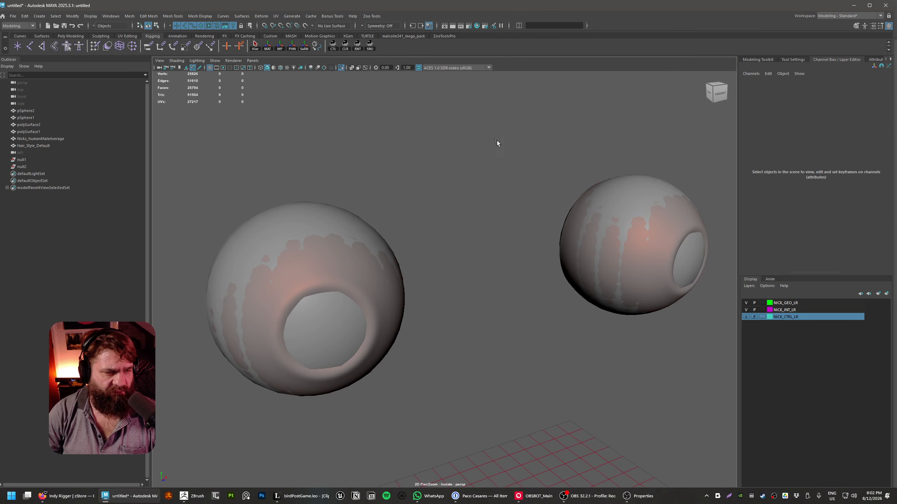
{"action": "left_click", "coordinate": [52, 110]}
{"action": "left_click", "coordinate": [59, 146], "text": "shift"}
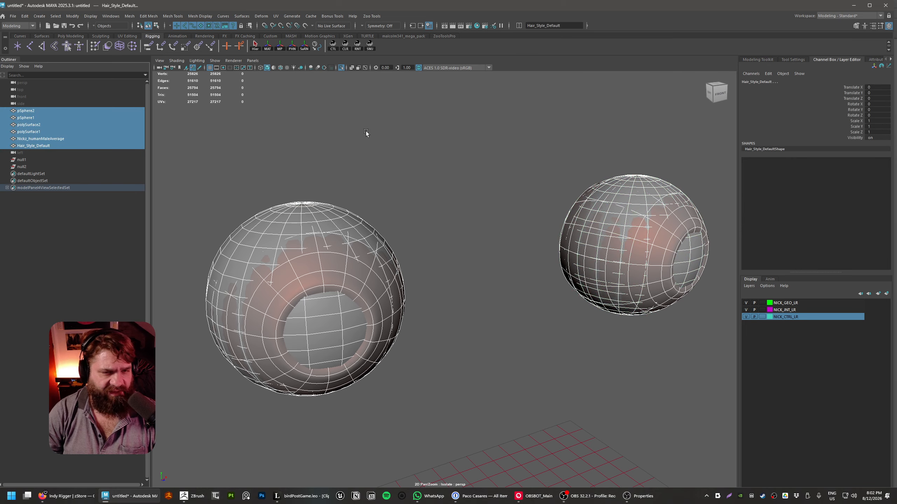
{"action": "left_click", "coordinate": [365, 132]}
- Launch the ControllerTools, CustomColor, RenameTools and SmartJoint tools one by one from the Rigging shelf to inspect their windows, closing each
{"action": "left_click", "coordinate": [332, 46]}
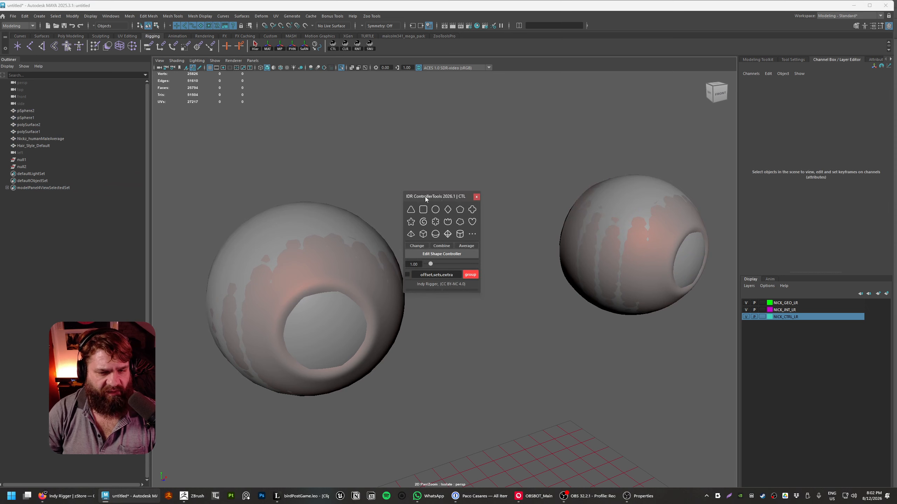
{"action": "left_click_drag", "start_coordinate": [425, 199], "coordinate": [452, 160]}
{"action": "left_click", "coordinate": [502, 158]}
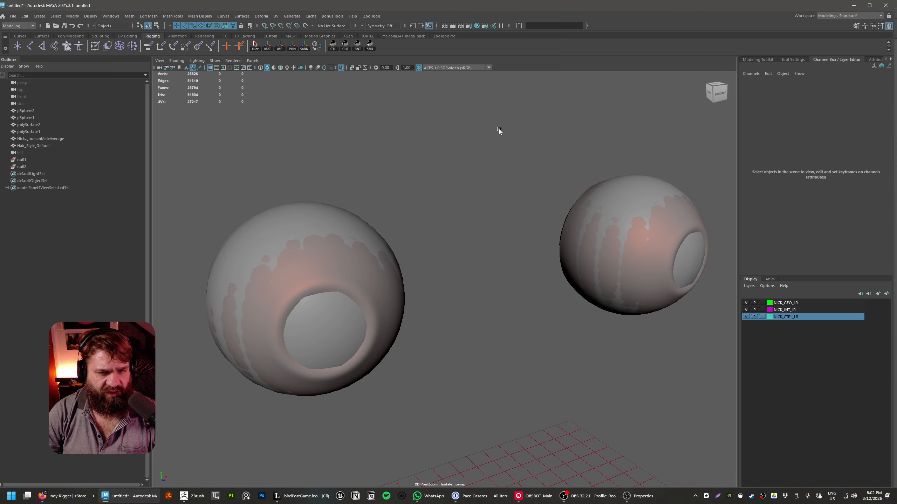
{"action": "left_click", "coordinate": [345, 46]}
{"action": "left_click", "coordinate": [476, 205]}
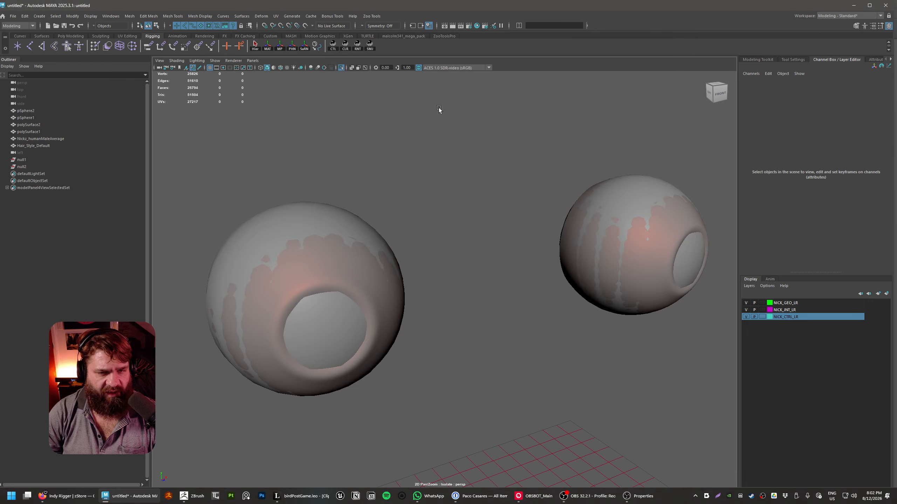
{"action": "left_click", "coordinate": [356, 47]}
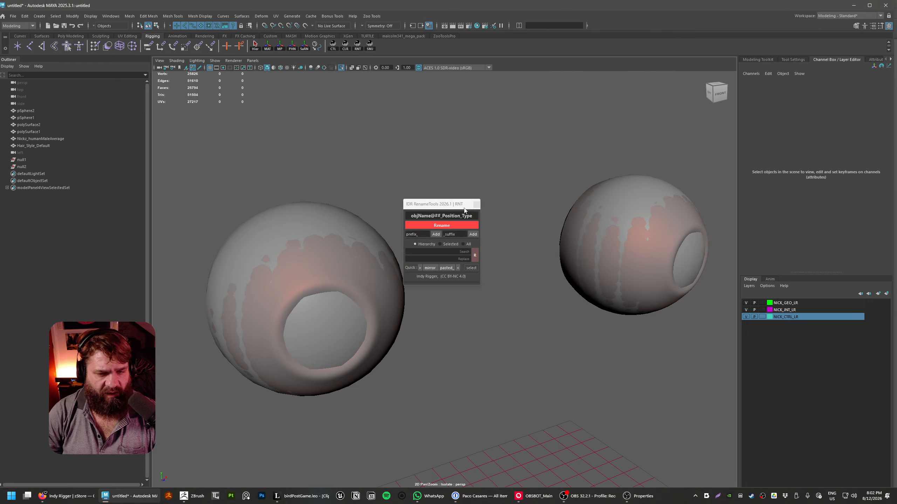
{"action": "left_click", "coordinate": [476, 205]}
{"action": "left_click", "coordinate": [369, 47]}
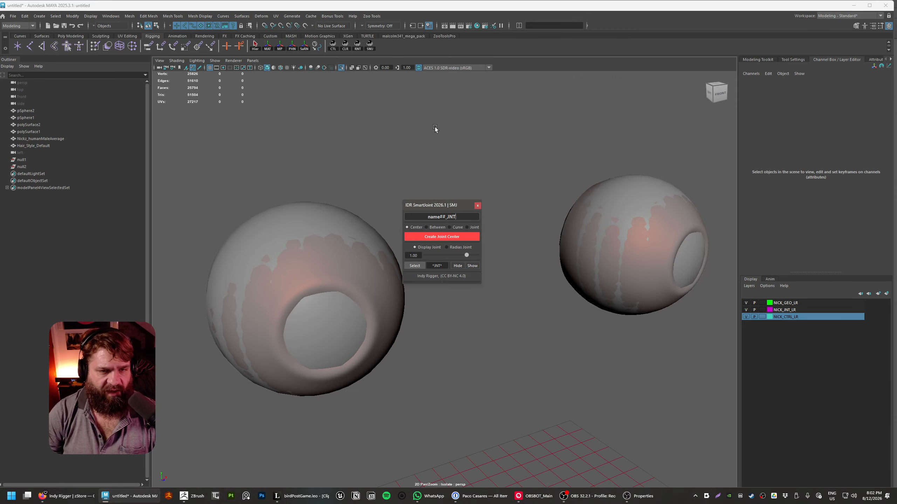
{"action": "left_click", "coordinate": [478, 206]}
- Switch to Firefox, highlight the store address indyrigger.gumroad.com, and minimise the browser to return to Maya
{"action": "key", "text": "alt+Tab"}
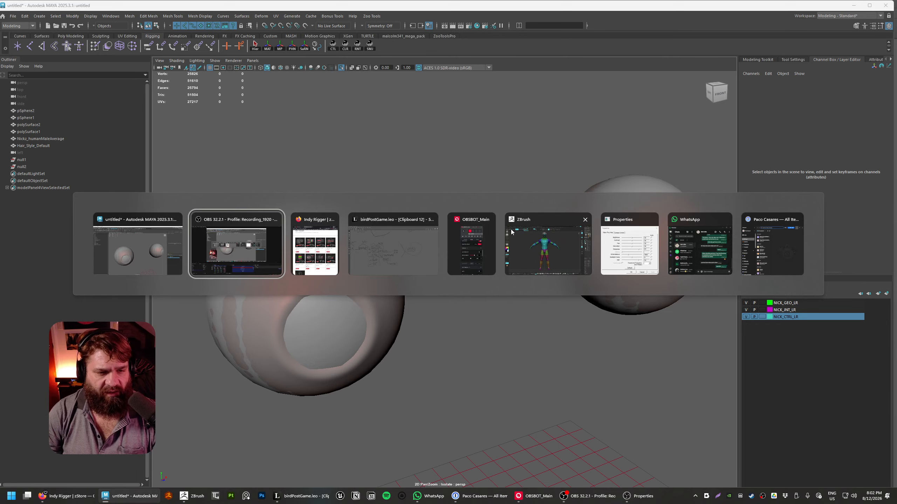
{"action": "key", "text": "alt+Tab"}
{"action": "key", "text": "Tab"}
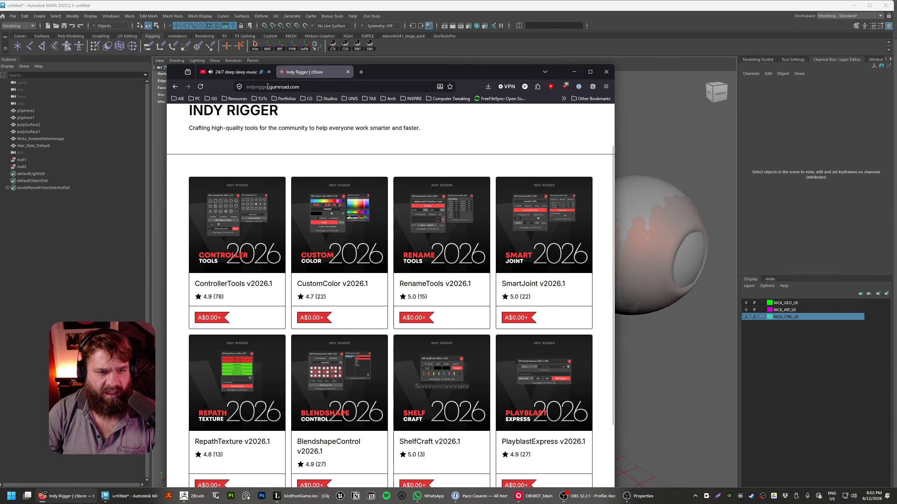
{"action": "left_click", "coordinate": [313, 88]}
{"action": "left_click", "coordinate": [314, 87]}
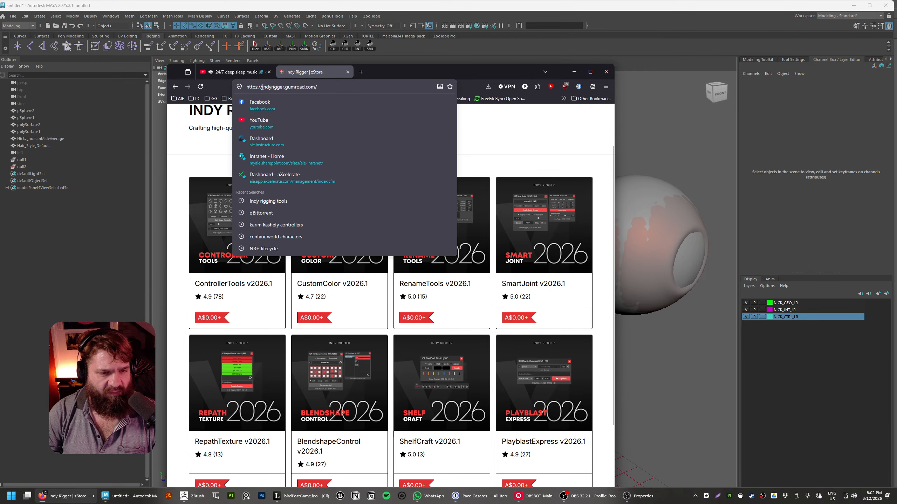
{"action": "double_click", "coordinate": [279, 87]}
{"action": "left_click_drag", "start_coordinate": [284, 101], "coordinate": [314, 108]}
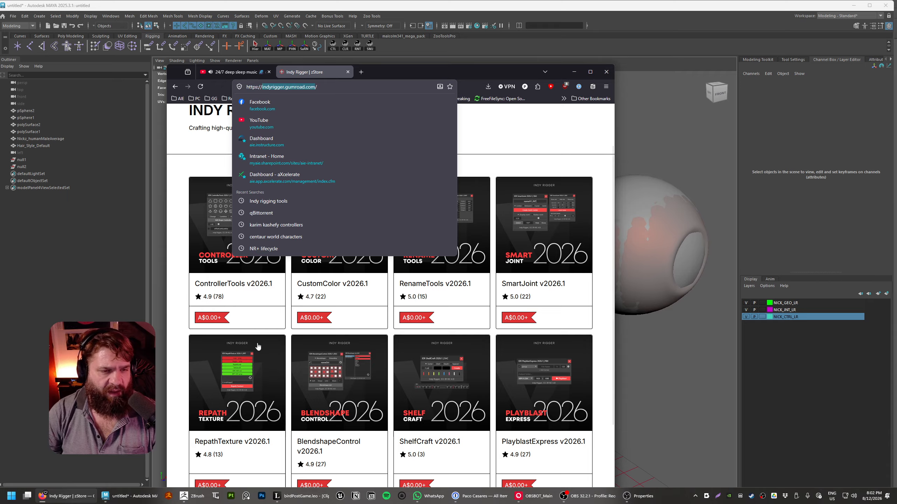
{"action": "left_click_drag", "start_coordinate": [390, 74], "coordinate": [453, 47]}
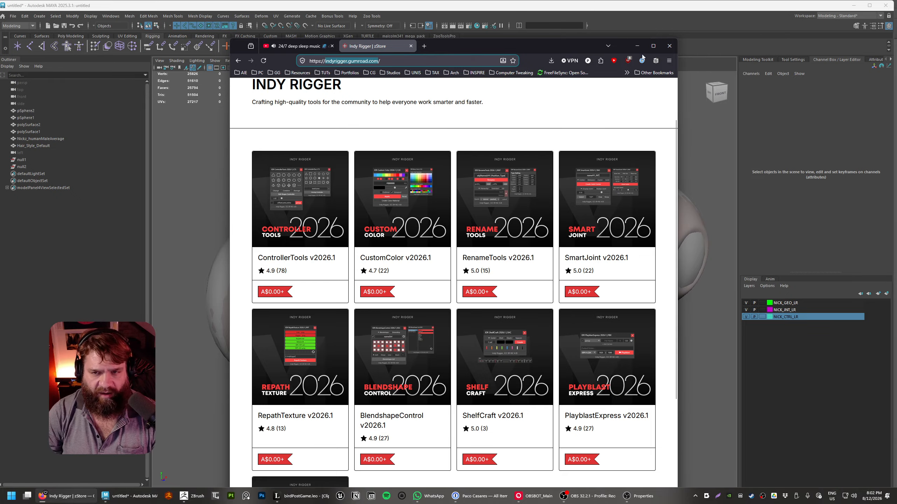
{"action": "left_click", "coordinate": [637, 46]}
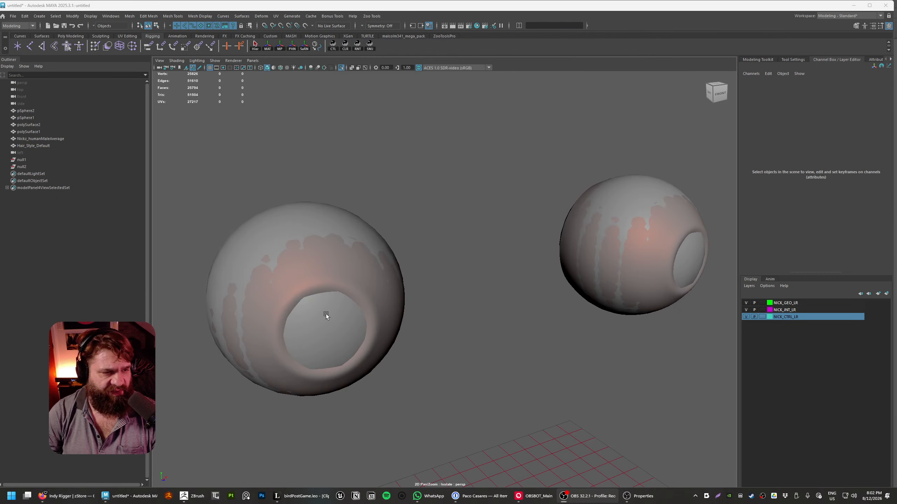
- Examine the first eye's two layers by selecting its outer surface polySurface2 and inner sphere pSphere1
{"action": "left_click", "coordinate": [326, 314]}
{"action": "left_click", "coordinate": [546, 339]}
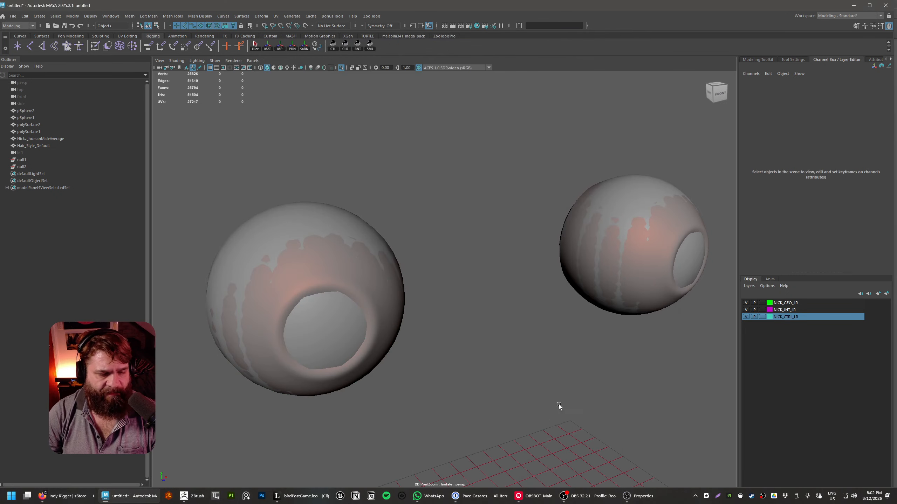
{"action": "left_click", "coordinate": [377, 286]}
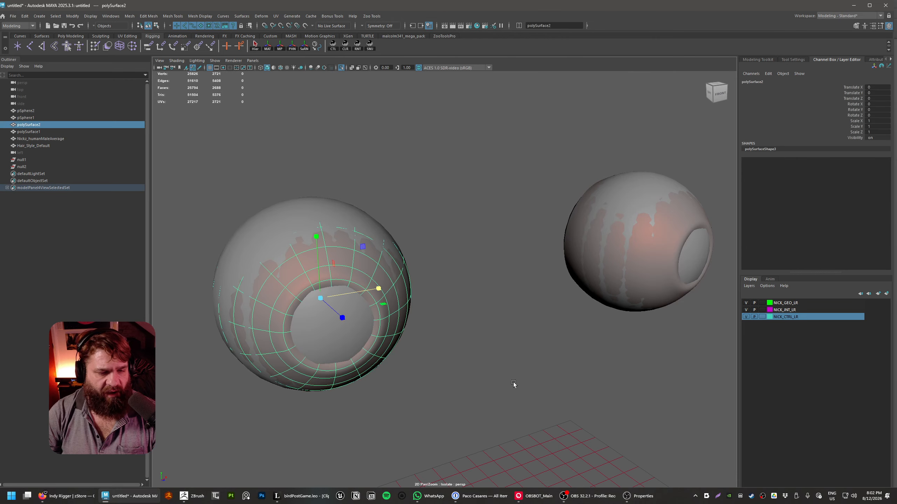
{"action": "left_click", "coordinate": [484, 321]}
{"action": "left_click", "coordinate": [362, 330]}
{"action": "key", "text": "w"}
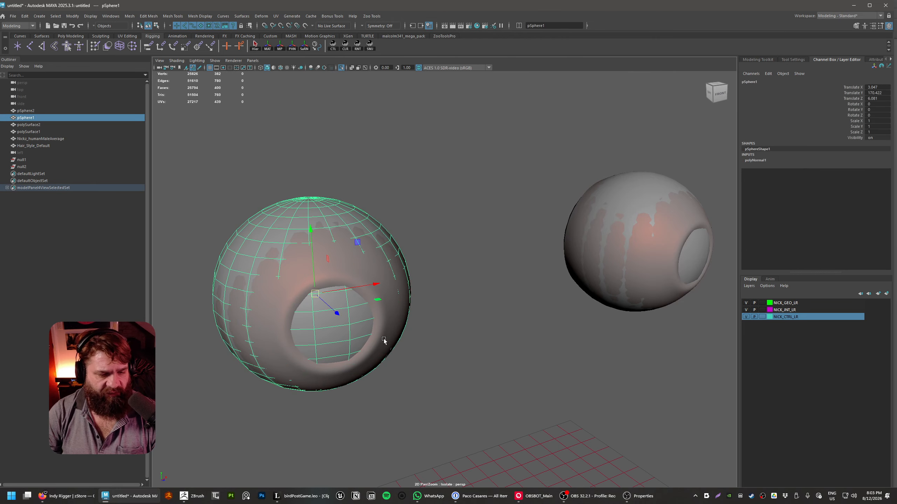
{"action": "left_click", "coordinate": [384, 339]}
{"action": "left_click", "coordinate": [437, 378]}
{"action": "left_click", "coordinate": [392, 355]}
{"action": "left_click", "coordinate": [392, 339]}
{"action": "left_click", "coordinate": [438, 369]}
{"action": "left_click", "coordinate": [393, 342]}
{"action": "left_click", "coordinate": [285, 217]}
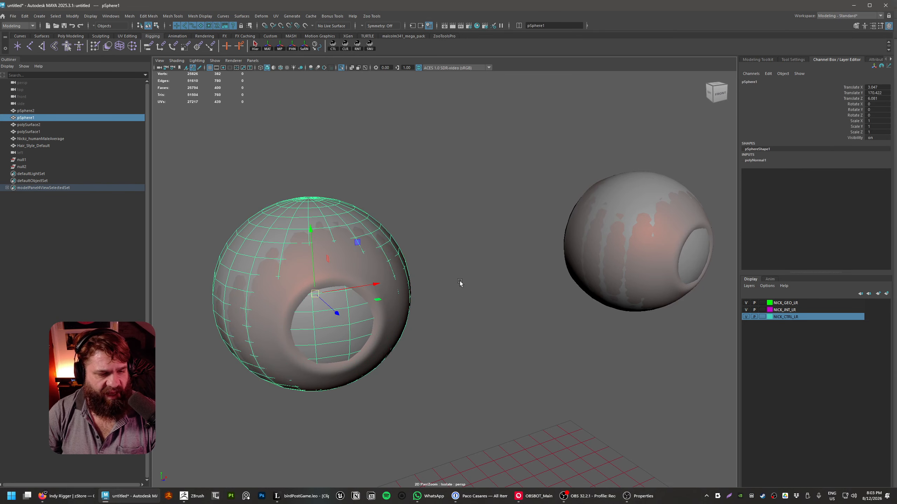
- Try rotating the outer eye surface polySurface2, and undo the rotation
{"action": "left_click_drag", "start_coordinate": [459, 282], "coordinate": [388, 279], "text": "alt"}
{"action": "left_click", "coordinate": [393, 339]}
{"action": "key", "text": "e"}
{"action": "left_click_drag", "start_coordinate": [382, 279], "coordinate": [353, 271]}
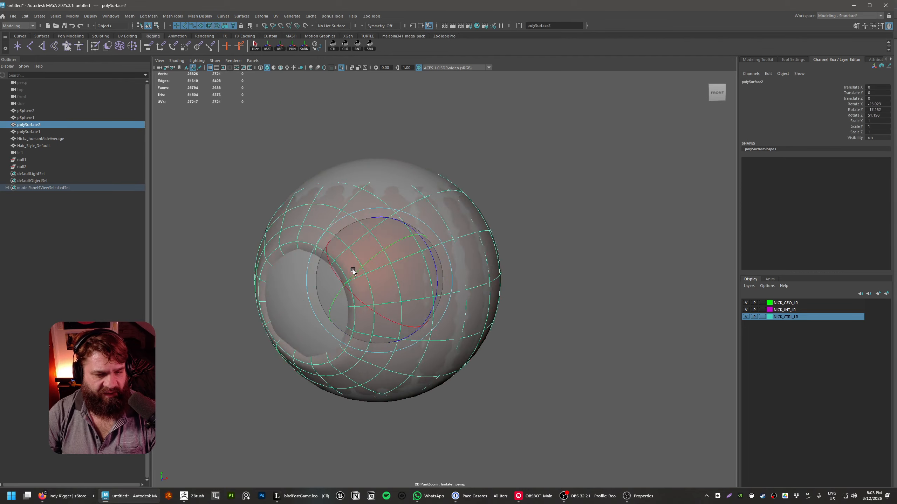
{"action": "key", "text": "ctrl+z"}
- Bring the other eye into close view and select only its inner sphere, pSphere2
{"action": "left_click", "coordinate": [536, 306]}
{"action": "right_click_drag", "start_coordinate": [537, 305], "coordinate": [499, 295], "text": "alt"}
{"action": "middle_click_drag", "start_coordinate": [498, 294], "coordinate": [316, 296], "text": "alt"}
{"action": "left_click_drag", "start_coordinate": [565, 311], "coordinate": [484, 354], "text": "alt"}
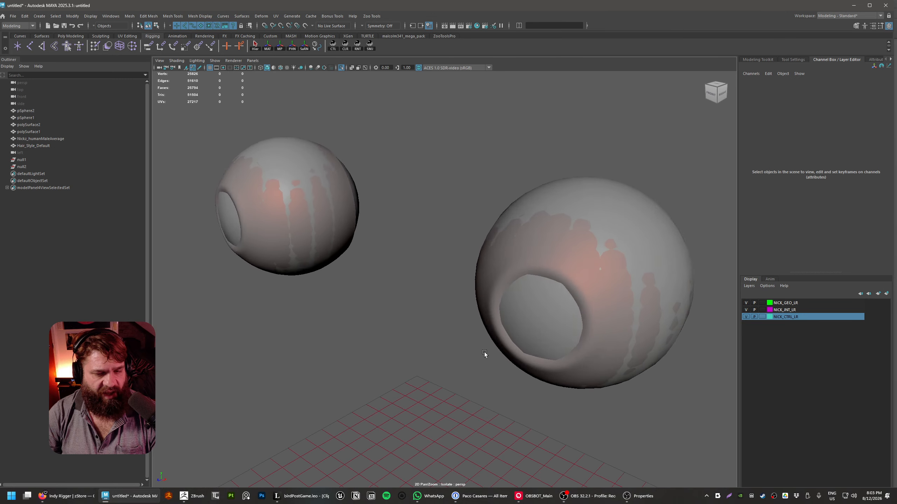
{"action": "middle_click_drag", "start_coordinate": [485, 355], "coordinate": [406, 347], "text": "alt"}
{"action": "right_click_drag", "start_coordinate": [406, 348], "coordinate": [514, 400], "text": "alt"}
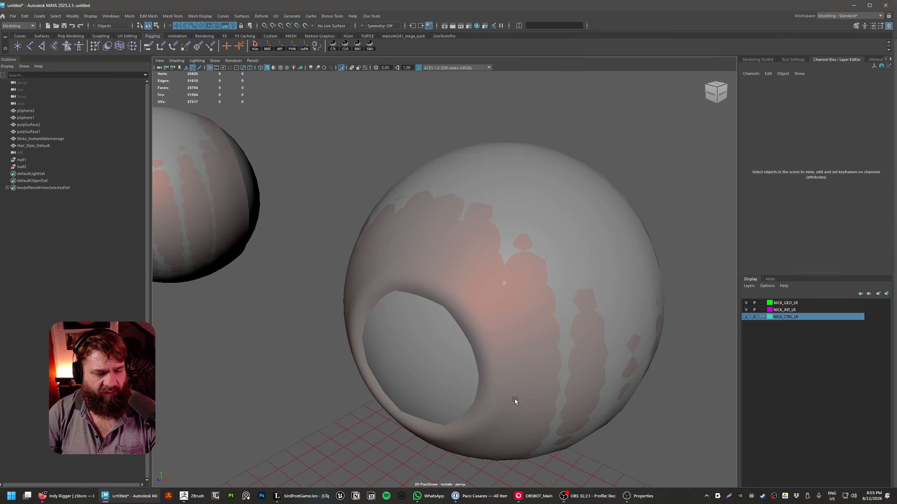
{"action": "left_click", "coordinate": [514, 355]}
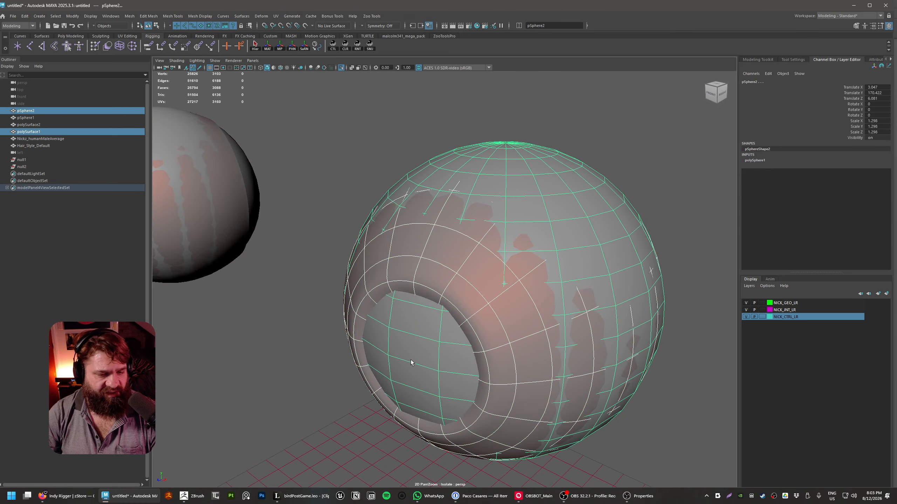
{"action": "key", "text": "ctrl+z"}
{"action": "left_click", "coordinate": [412, 368]}
{"action": "key", "text": "w"}
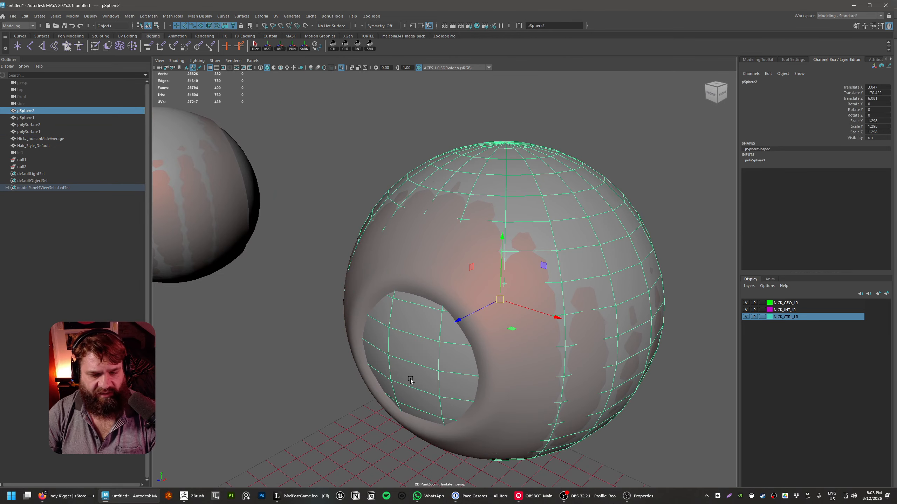
- Compare pSphere2 with the outer surface polySurface1 in the framed front view, selecting each and then both
{"action": "key", "text": "space"}
{"action": "left_click_drag", "start_coordinate": [440, 388], "coordinate": [459, 404]}
{"action": "key", "text": "f"}
{"action": "left_click", "coordinate": [456, 287]}
{"action": "left_click", "coordinate": [570, 380]}
{"action": "left_click", "coordinate": [494, 310]}
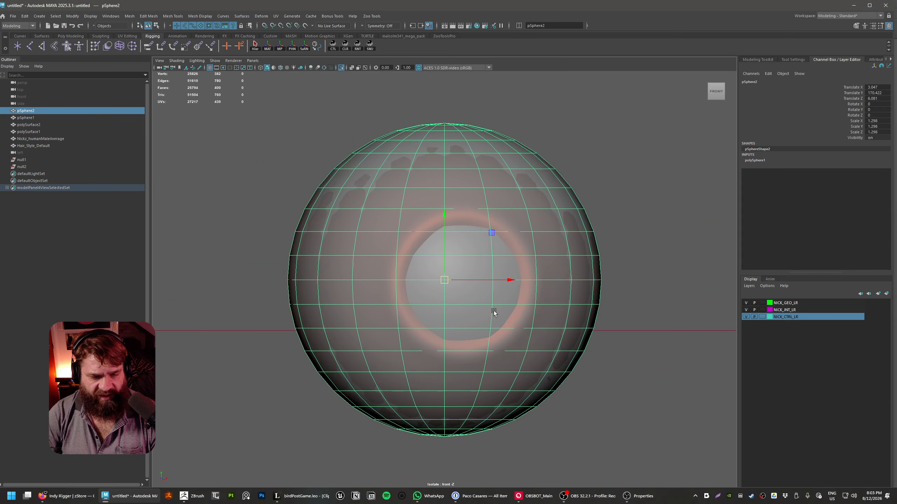
{"action": "left_click", "coordinate": [593, 396]}
{"action": "left_click", "coordinate": [531, 317]}
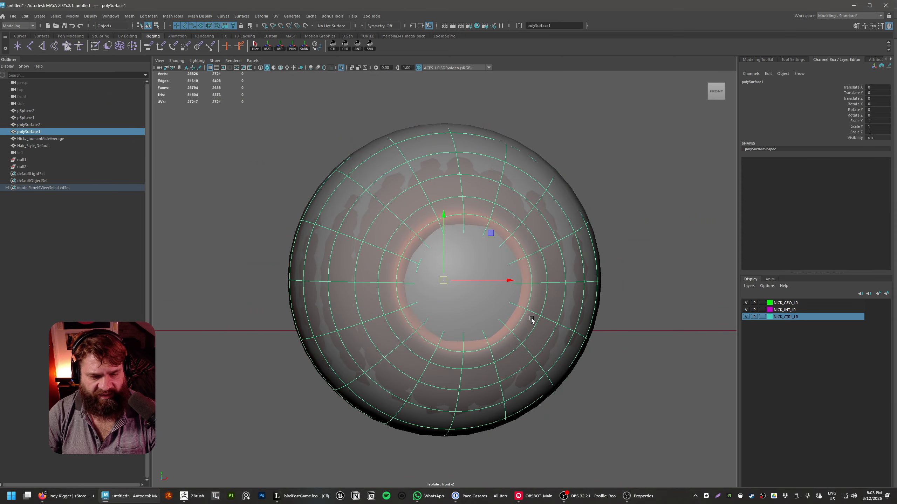
{"action": "left_click", "coordinate": [473, 307], "text": "shift"}
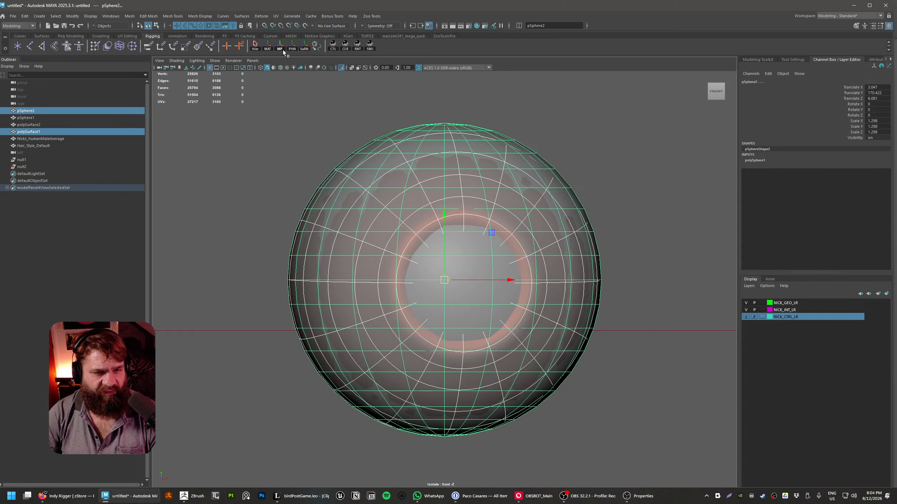
- Delete the inner sphere pSphere2 from its eye
{"action": "left_click", "coordinate": [262, 239]}
{"action": "left_click", "coordinate": [466, 318]}
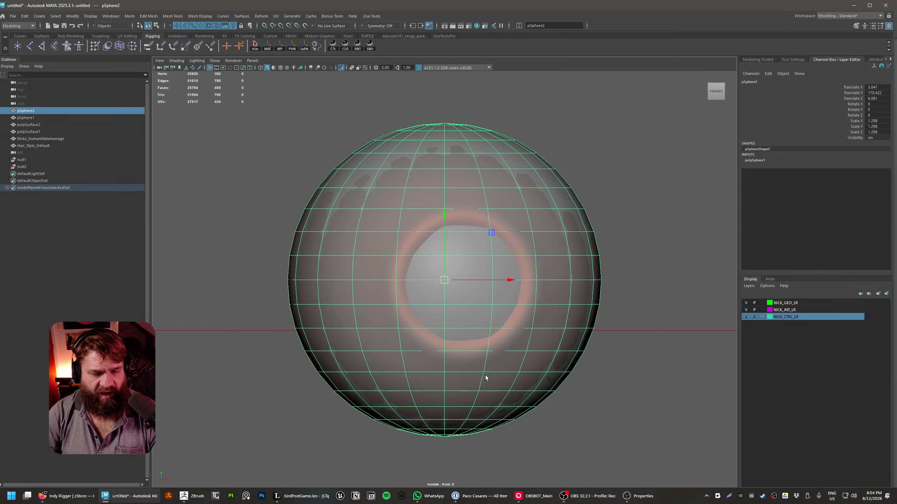
{"action": "left_click", "coordinate": [502, 354]}
{"action": "left_click", "coordinate": [466, 318]}
{"action": "key", "text": "Delete"}
- Delete the inner sphere pSphere1 from the opposite eye
{"action": "middle_click_drag", "start_coordinate": [219, 303], "coordinate": [553, 304], "text": "alt"}
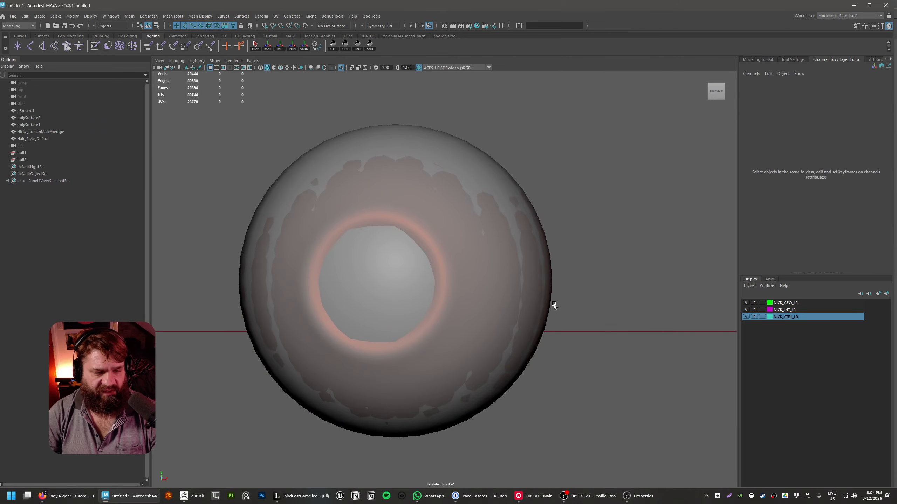
{"action": "left_click", "coordinate": [429, 321]}
{"action": "left_click", "coordinate": [442, 344]}
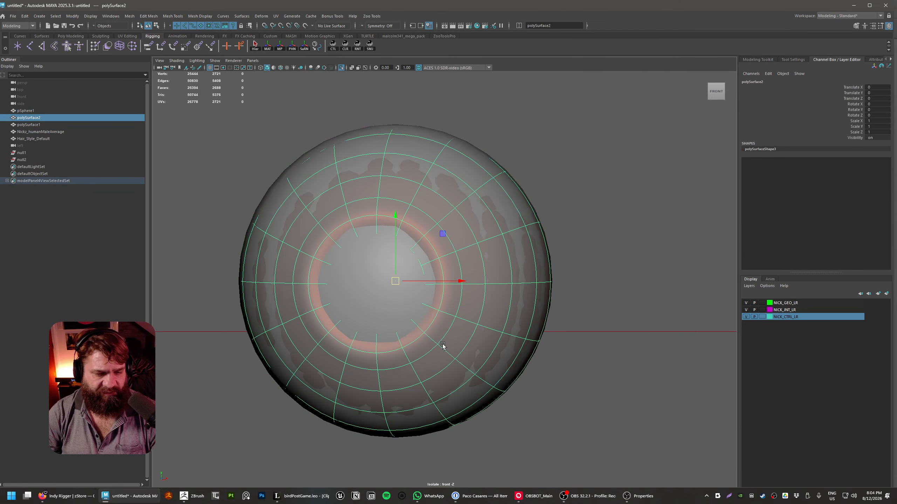
{"action": "left_click", "coordinate": [381, 311]}
{"action": "key", "text": "Delete"}
- Return to the perspective view and inspect both remaining eyeballs
{"action": "left_click", "coordinate": [438, 329]}
{"action": "key", "text": "e"}
{"action": "left_click", "coordinate": [595, 339]}
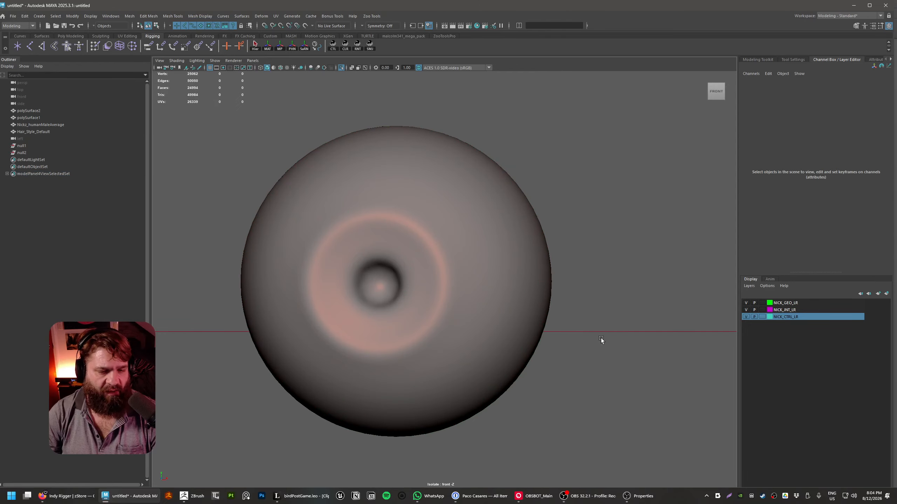
{"action": "right_click_drag", "start_coordinate": [601, 337], "coordinate": [524, 319], "text": "alt"}
{"action": "key", "text": "space"}
{"action": "left_click_drag", "start_coordinate": [525, 320], "coordinate": [521, 295]}
{"action": "left_click_drag", "start_coordinate": [429, 293], "coordinate": [468, 285], "text": "alt"}
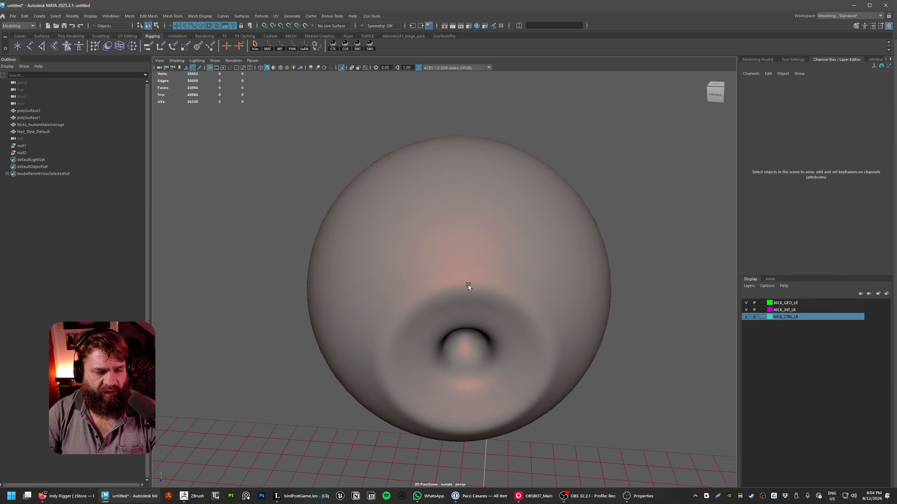
{"action": "right_click_drag", "start_coordinate": [468, 284], "coordinate": [341, 293], "text": "alt"}
{"action": "middle_click_drag", "start_coordinate": [341, 294], "coordinate": [427, 283], "text": "alt"}
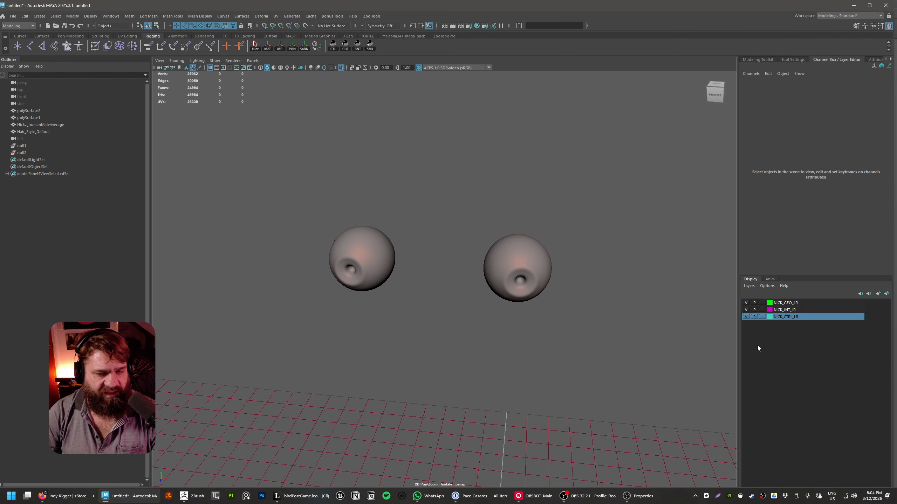
- Rename polySurface2 as Nick_Eye_R_GEO and copy the name for reuse
{"action": "double_click", "coordinate": [29, 111]}
{"action": "type", "text": "Nick_Eye_R_GEO"}
{"action": "key", "text": "ctrl+a"}
{"action": "key", "text": "ctrl+c"}
{"action": "key", "text": "Return"}
- Rename polySurface1 as Nick_Eye_L_GEO
{"action": "double_click", "coordinate": [28, 117]}
{"action": "type", "text": "Nick_Eye_L_GEO"}
{"action": "key", "text": "Return"}
- Rename the humanMaleAverage body mesh as Nick_Body_R_GEO by reusing the copied eye name
{"action": "double_click", "coordinate": [38, 126]}
{"action": "key", "text": "ctrl+v"}
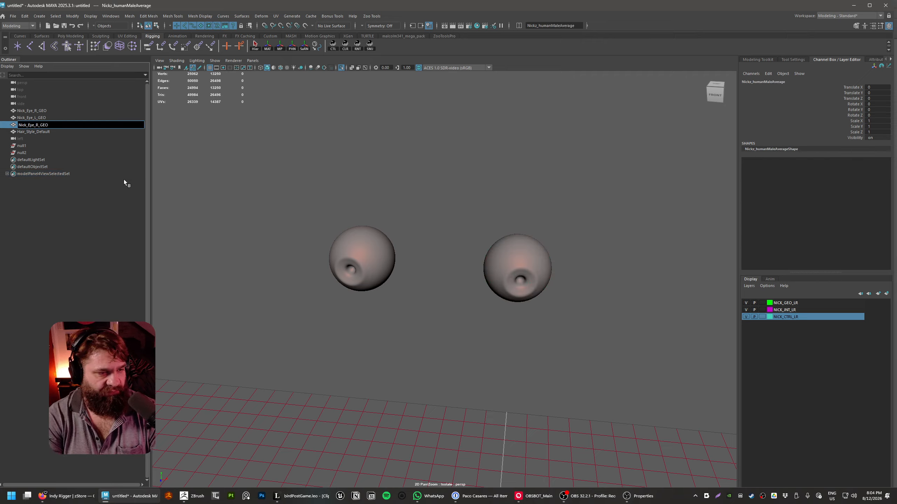
{"action": "key", "text": "shift+Right"}
{"action": "key", "text": "shift+Right"}
{"action": "key", "text": "shift+Right"}
{"action": "type", "text": "Bo"}
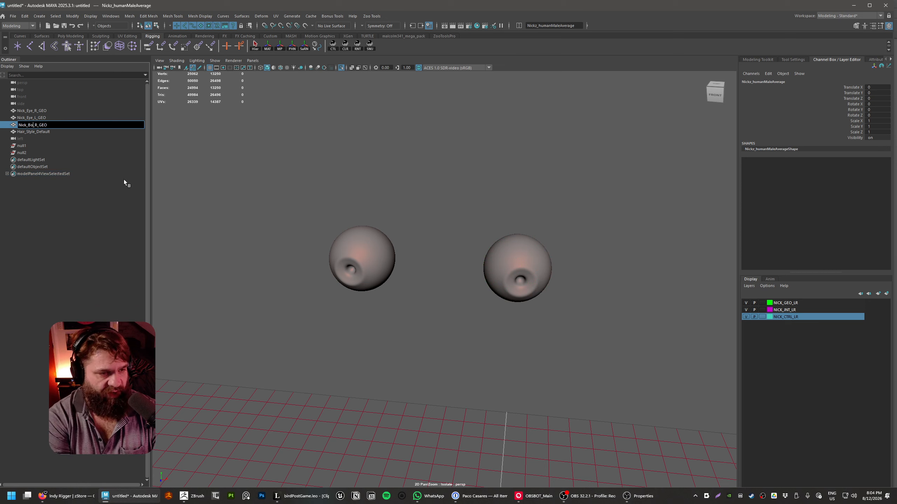
{"action": "type", "text": "dy"}
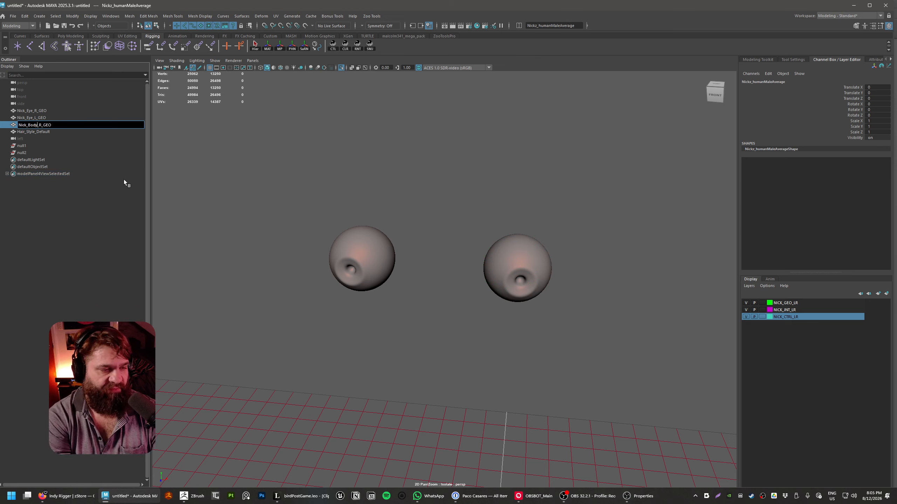
{"action": "key", "text": "Return"}
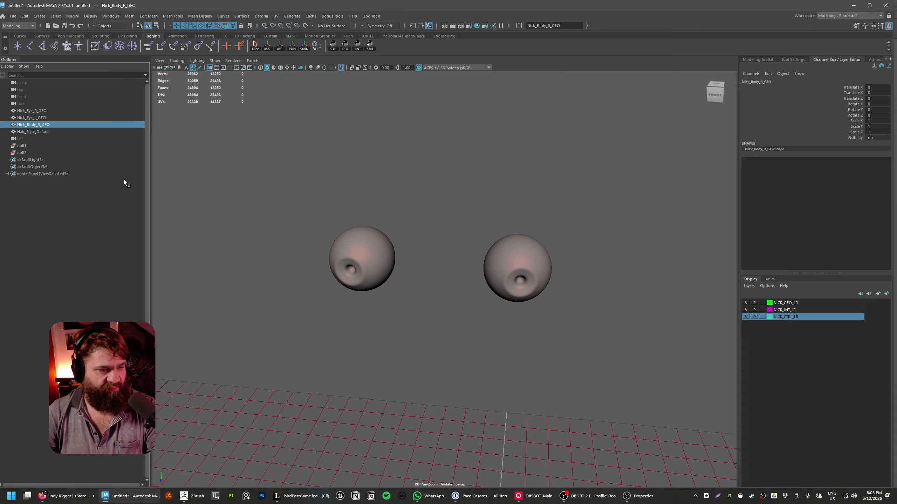
- Rename Hair_Style_Default as Nick_Hair_R_GEO by reusing the copied eye name
{"action": "left_click", "coordinate": [36, 132]}
{"action": "double_click", "coordinate": [44, 133]}
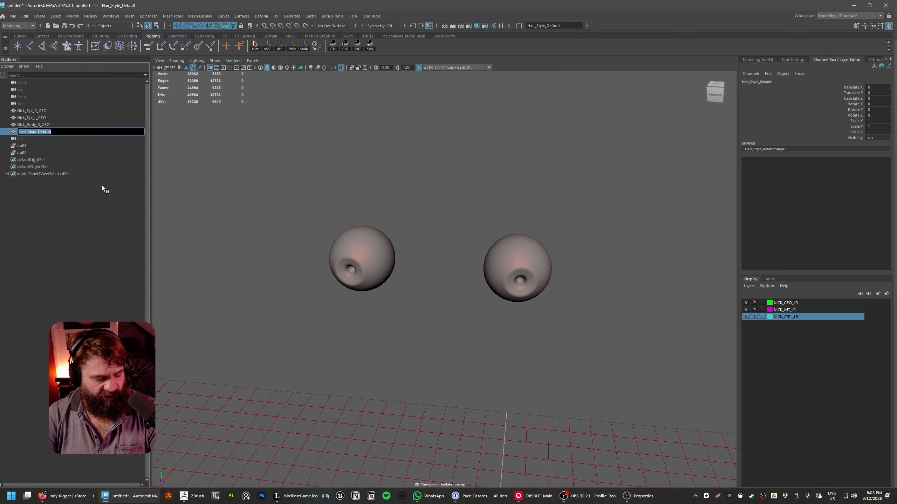
{"action": "key", "text": "ctrl+v"}
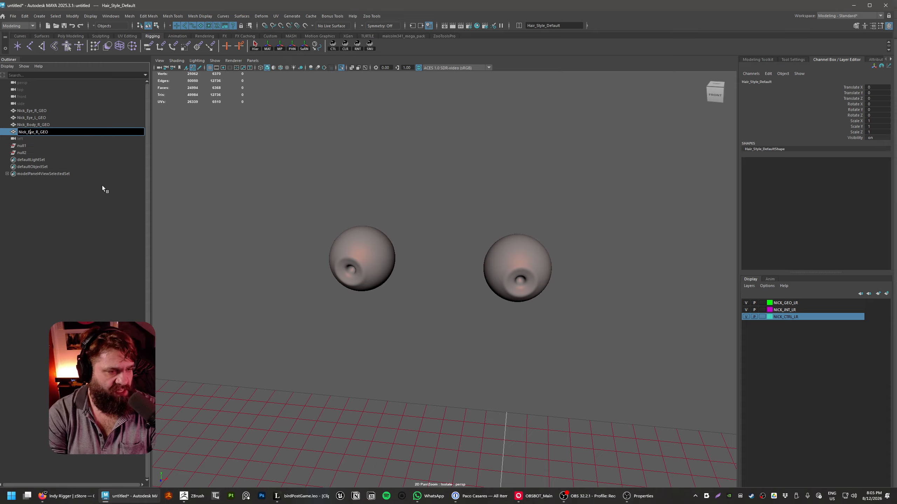
{"action": "key", "text": "Left"}
{"action": "key", "text": "shift+Right"}
{"action": "key", "text": "shift+Right"}
{"action": "key", "text": "shift+Right"}
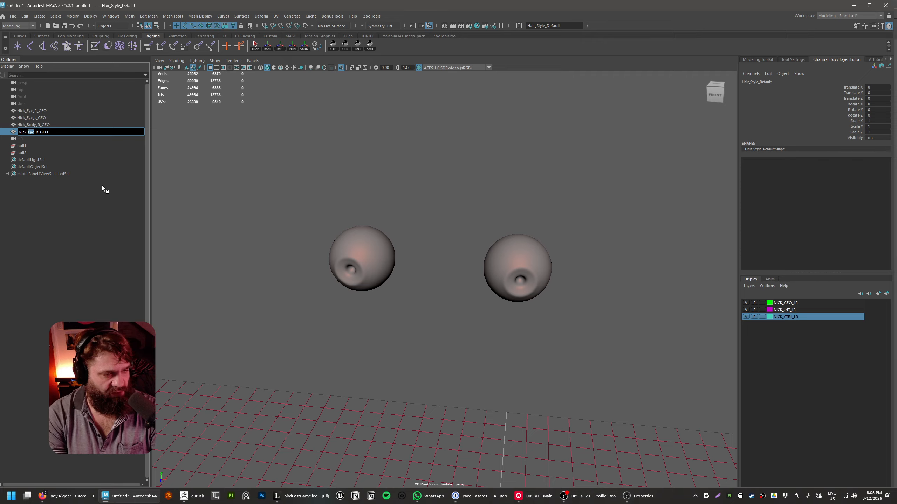
{"action": "type", "text": "Hair"}
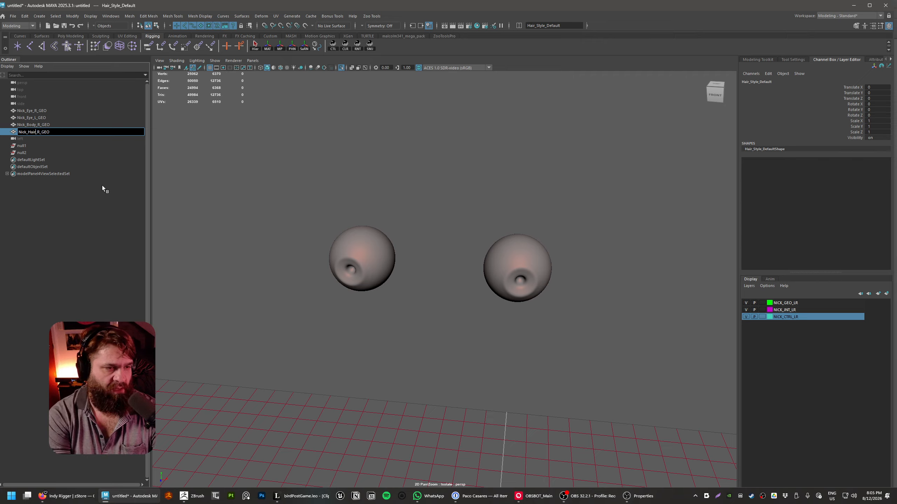
{"action": "key", "text": "Return"}
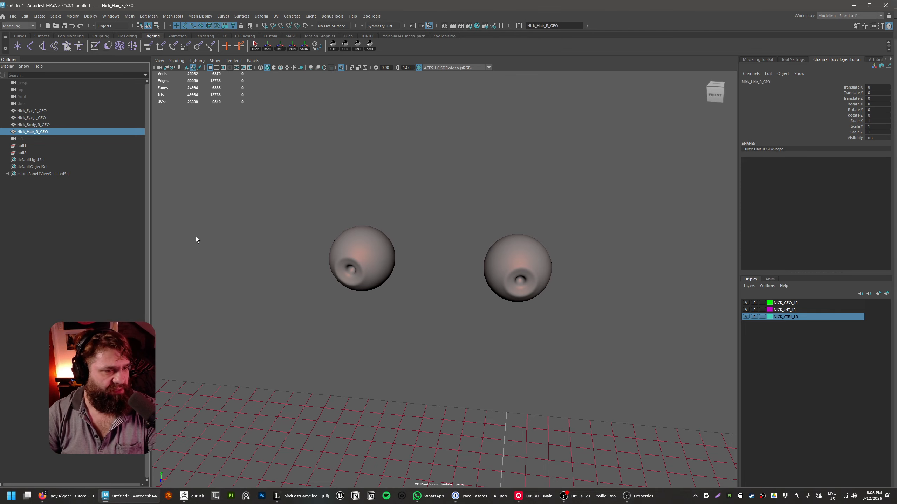
- Turn off isolation of the eyes and view the whole character's head and upper body
{"action": "left_click", "coordinate": [222, 242]}
{"action": "scroll", "coordinate": [353, 290], "scroll_direction": "down", "scroll_amount": 3}
{"action": "key", "text": "ctrl+1"}
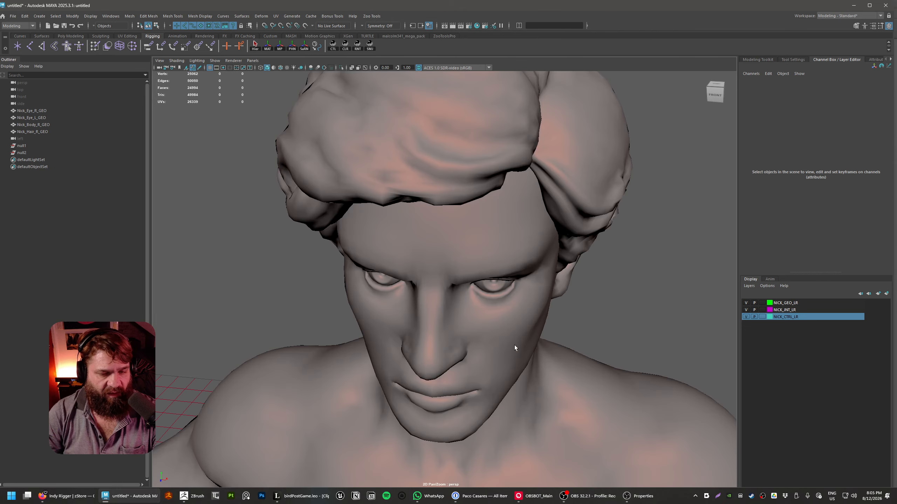
{"action": "left_click_drag", "start_coordinate": [536, 344], "coordinate": [518, 305], "text": "alt"}
{"action": "scroll", "coordinate": [514, 331], "scroll_direction": "down", "scroll_amount": 5}
{"action": "middle_click_drag", "start_coordinate": [458, 330], "coordinate": [458, 293], "text": "alt"}
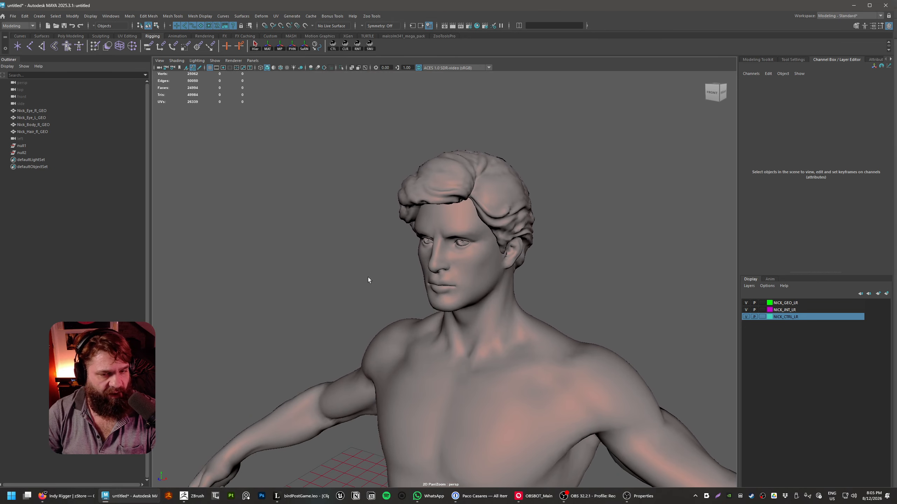
- Create a new empty group and delete the old empty groups null1 and null2
{"action": "key", "text": "ctrl+g"}
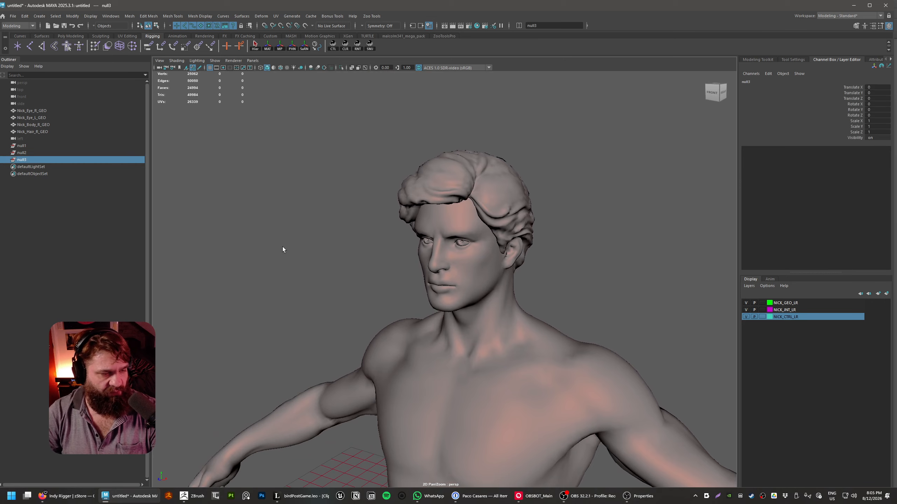
{"action": "left_click_drag", "start_coordinate": [42, 144], "coordinate": [36, 151]}
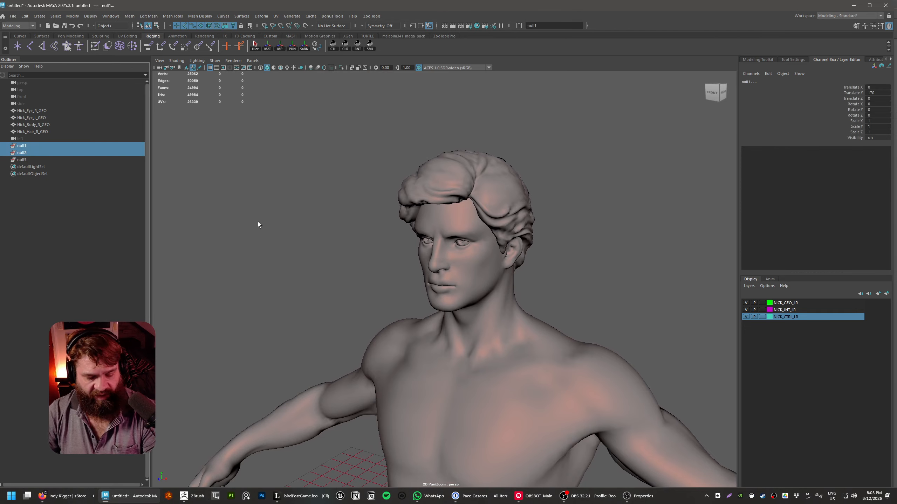
{"action": "key", "text": "Delete"}
- Parent the two eyes, the body and the hair meshes under the null3 group
{"action": "left_click", "coordinate": [42, 145]}
{"action": "key", "text": "f"}
{"action": "right_click_drag", "start_coordinate": [290, 218], "coordinate": [226, 219], "text": "alt"}
{"action": "left_click_drag", "start_coordinate": [247, 218], "coordinate": [282, 237], "text": "alt"}
{"action": "left_click", "coordinate": [32, 111]}
{"action": "left_click", "coordinate": [33, 131], "text": "shift"}
{"action": "middle_click_drag", "start_coordinate": [33, 132], "coordinate": [31, 146]}
{"action": "left_click", "coordinate": [57, 156]}
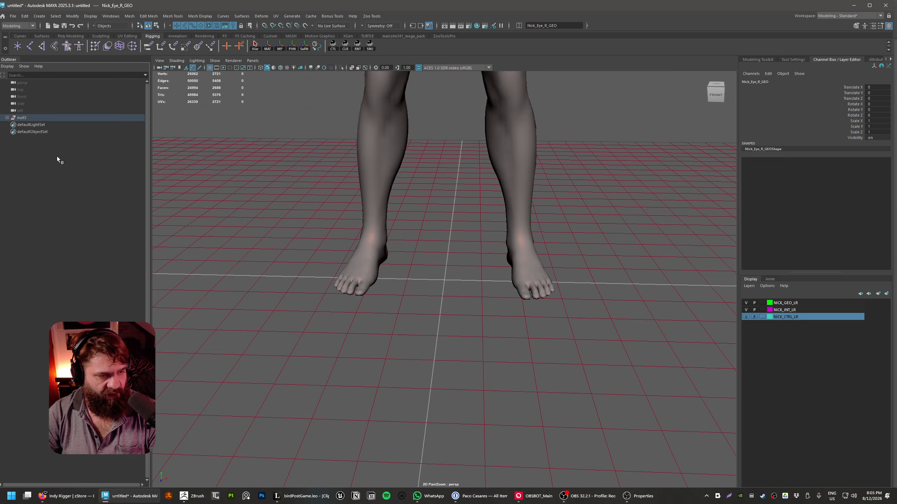
- Expand the null3 group and rename it as Nick_Geo
{"action": "left_click", "coordinate": [7, 117]}
{"action": "left_click", "coordinate": [8, 118]}
{"action": "double_click", "coordinate": [31, 117]}
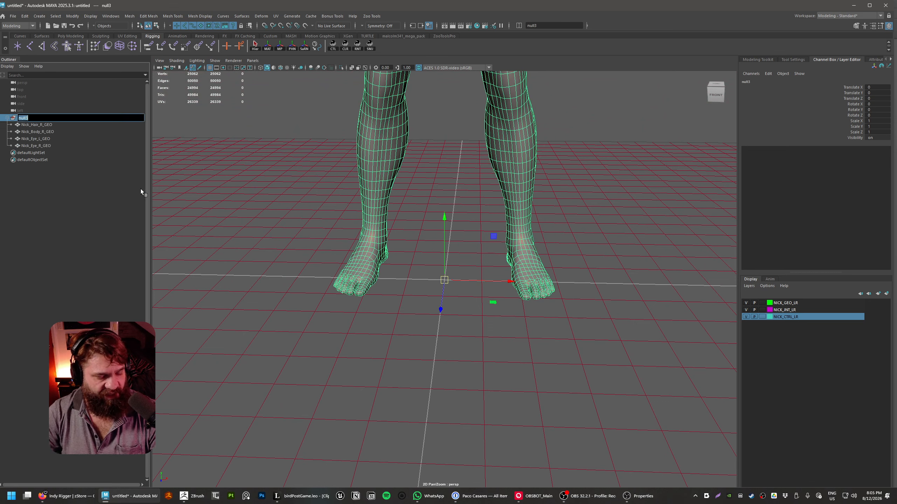
{"action": "type", "text": "Nick"}
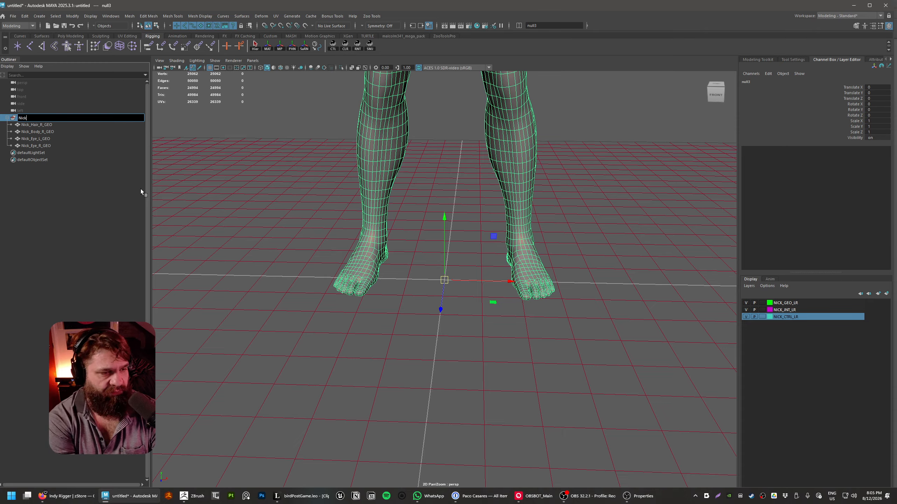
{"action": "type", "text": "_Geo"}
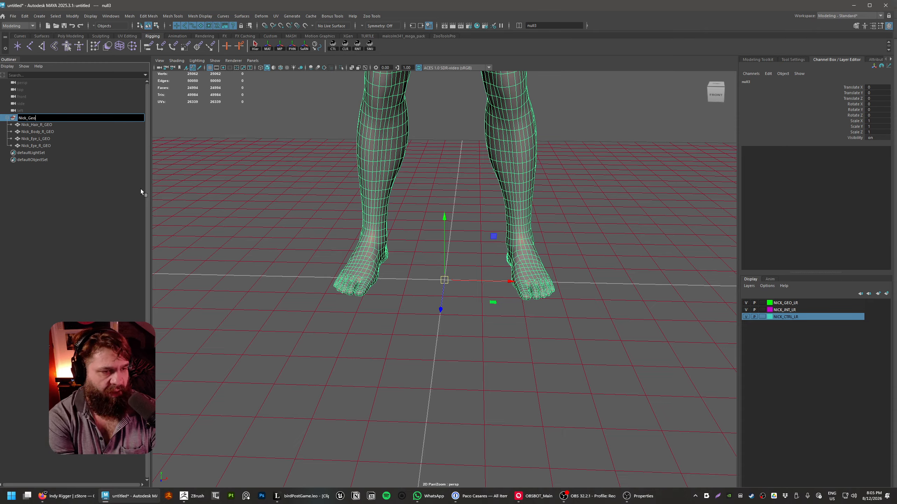
{"action": "key", "text": "Return"}
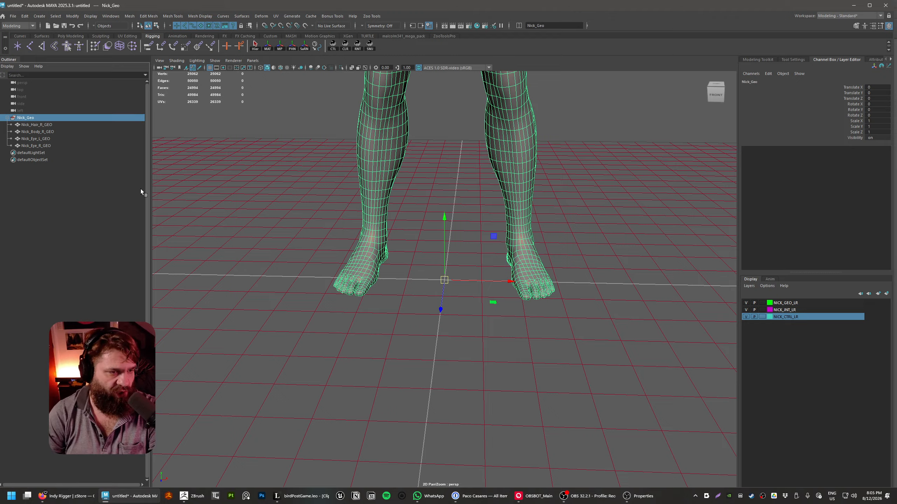
{"action": "left_click", "coordinate": [86, 208]}
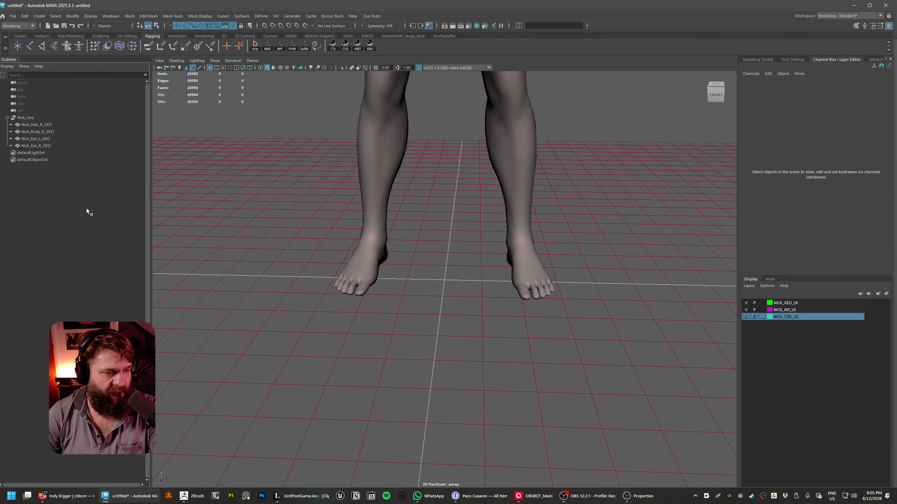
- Add the Nick_Geo group and its four meshes to the NICK_GEO_LR display layer, and check by toggling the layer's visibility
{"action": "left_click", "coordinate": [54, 146]}
{"action": "left_click", "coordinate": [46, 117], "text": "shift"}
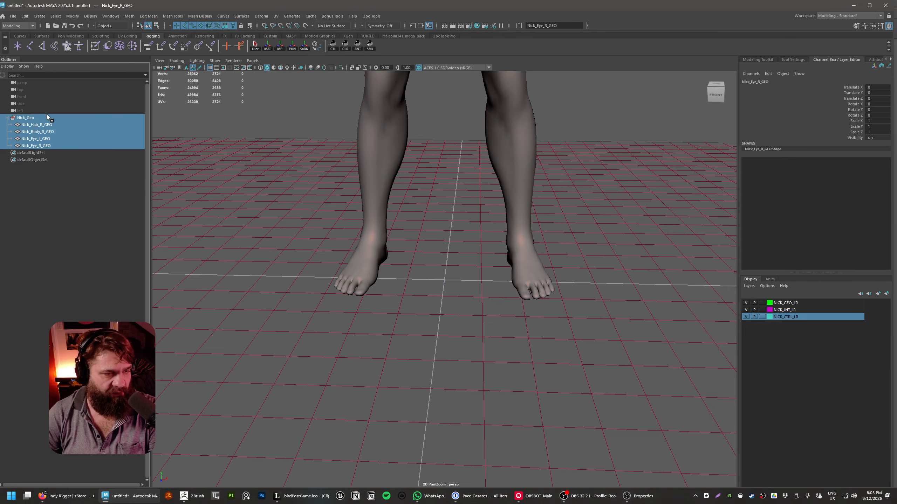
{"action": "right_click", "coordinate": [795, 305]}
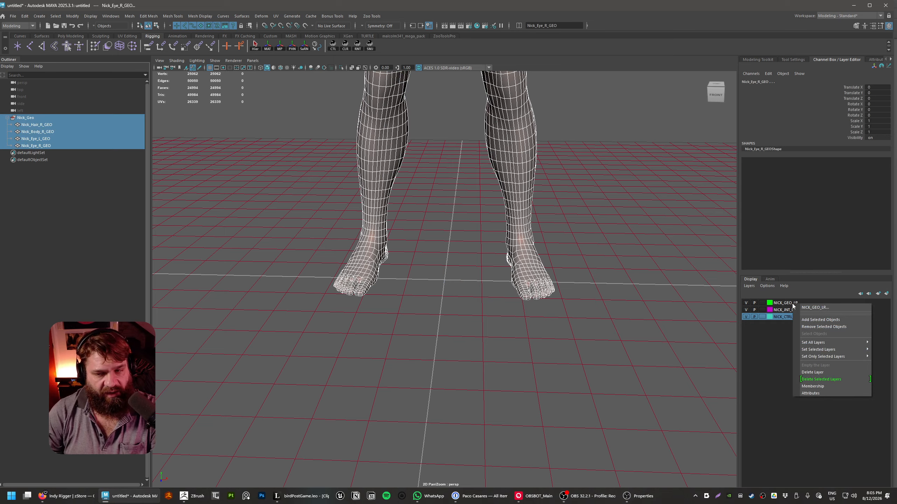
{"action": "left_click", "coordinate": [821, 320]}
{"action": "left_click", "coordinate": [746, 304]}
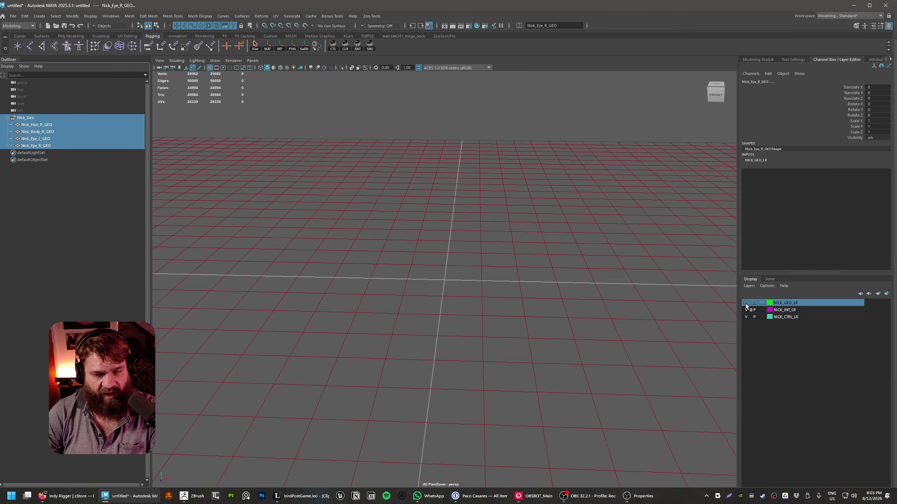
{"action": "left_click", "coordinate": [745, 305]}
{"action": "left_click", "coordinate": [746, 304]}
{"action": "left_click", "coordinate": [746, 304]}
- Set the NICK_GEO_LR layer to reference mode and test it by trying to marquee-select the character
{"action": "left_click", "coordinate": [762, 303]}
{"action": "left_click", "coordinate": [761, 303]}
{"action": "scroll", "coordinate": [495, 247], "scroll_direction": "down", "scroll_amount": 5}
{"action": "left_click_drag", "start_coordinate": [556, 155], "coordinate": [357, 264]}
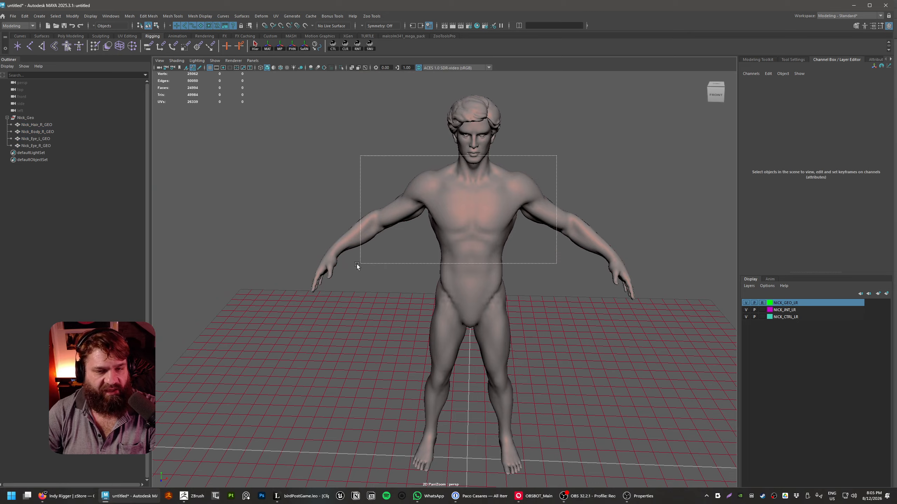
{"action": "left_click_drag", "start_coordinate": [567, 132], "coordinate": [332, 225]}
{"action": "left_click_drag", "start_coordinate": [345, 86], "coordinate": [537, 219]}
{"action": "left_click_drag", "start_coordinate": [614, 261], "coordinate": [553, 307], "text": "alt"}
{"action": "middle_click_drag", "start_coordinate": [553, 307], "coordinate": [565, 326], "text": "alt"}
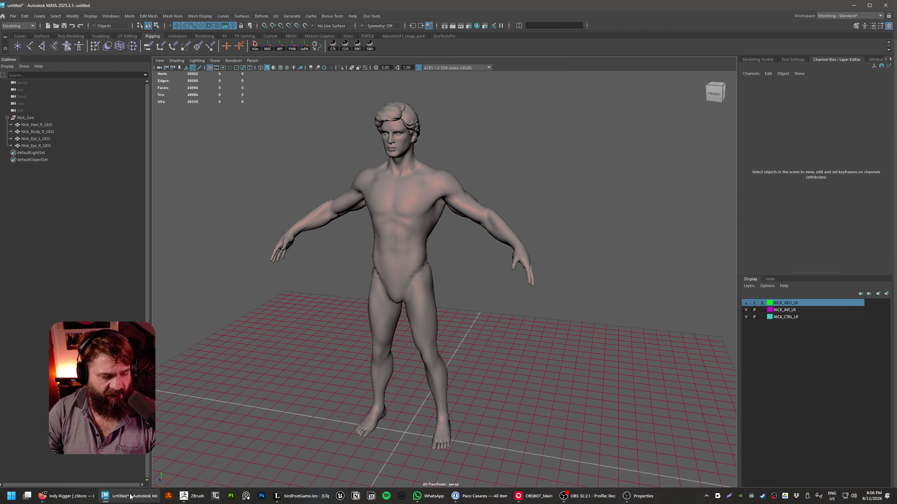
- Switch to ZBrush to view the source character and the LightBox tool library, then return to Maya
{"action": "mouse_move", "coordinate": [129, 497]}
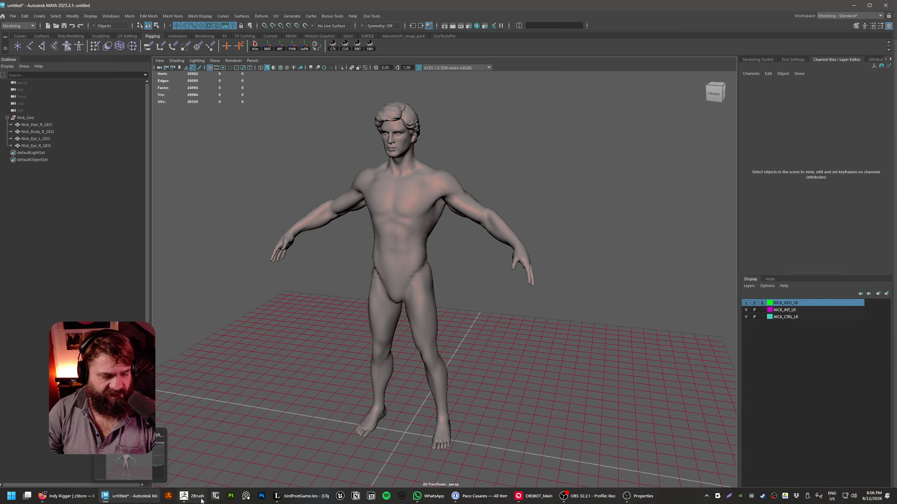
{"action": "left_click", "coordinate": [190, 499]}
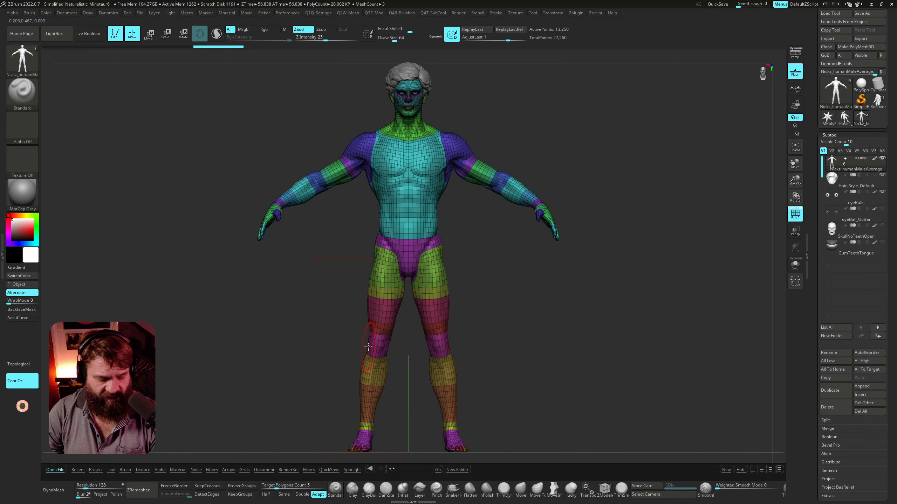
{"action": "key", "text": "comma"}
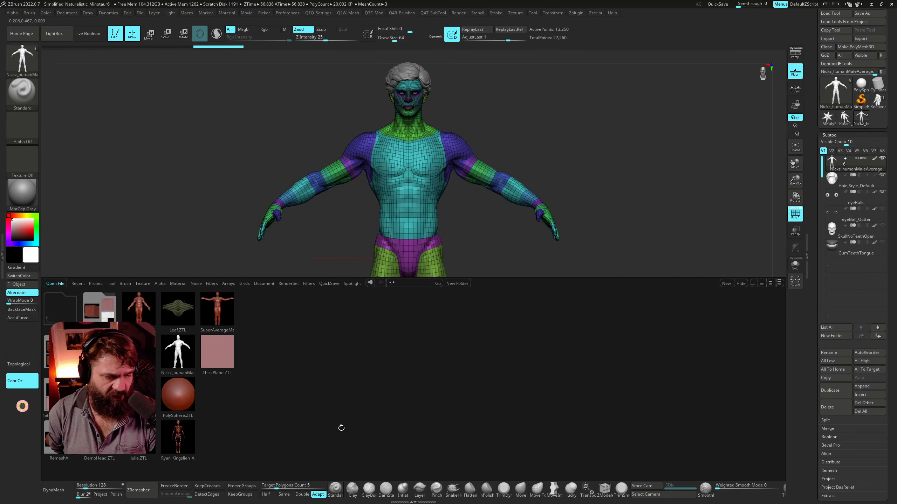
{"action": "left_click_drag", "start_coordinate": [335, 443], "coordinate": [272, 391]}
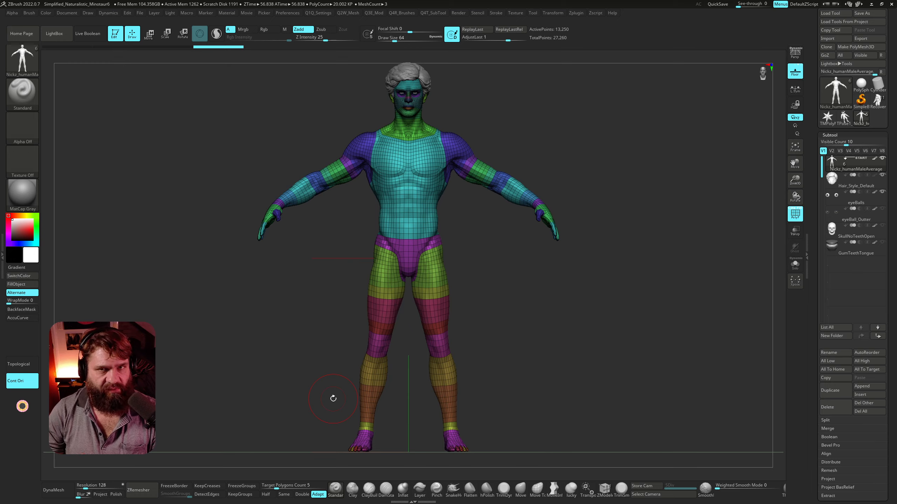
{"action": "left_click", "coordinate": [870, 4]}
- Save the scene in the project's scenes folder as the Maya Binary file rigging_v01_PrepFile
{"action": "left_click", "coordinate": [13, 16]}
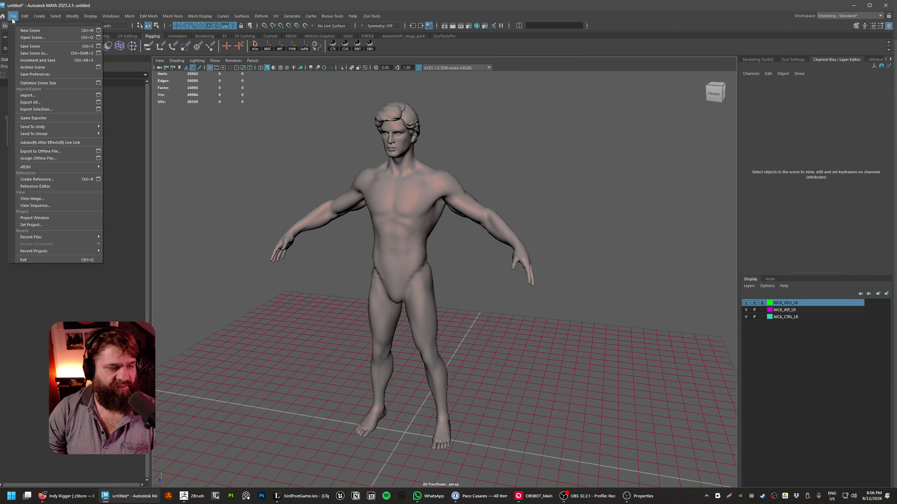
{"action": "left_click", "coordinate": [35, 54]}
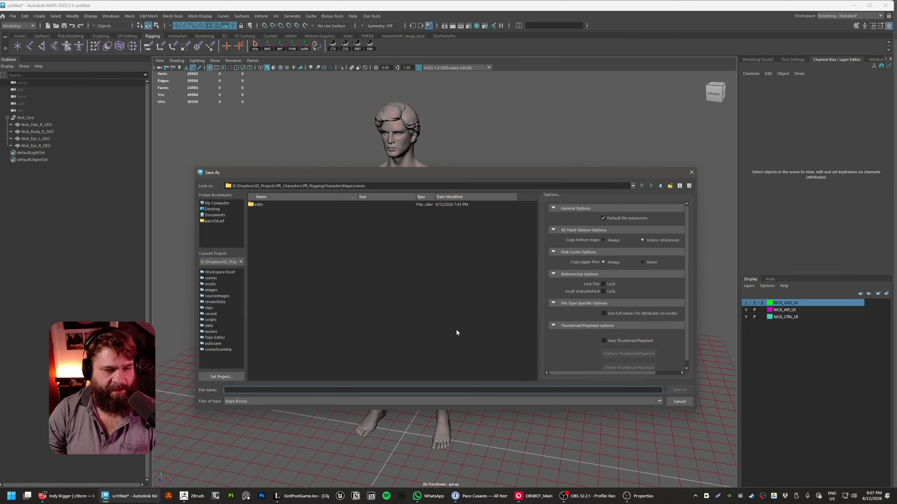
{"action": "type", "text": "r"}
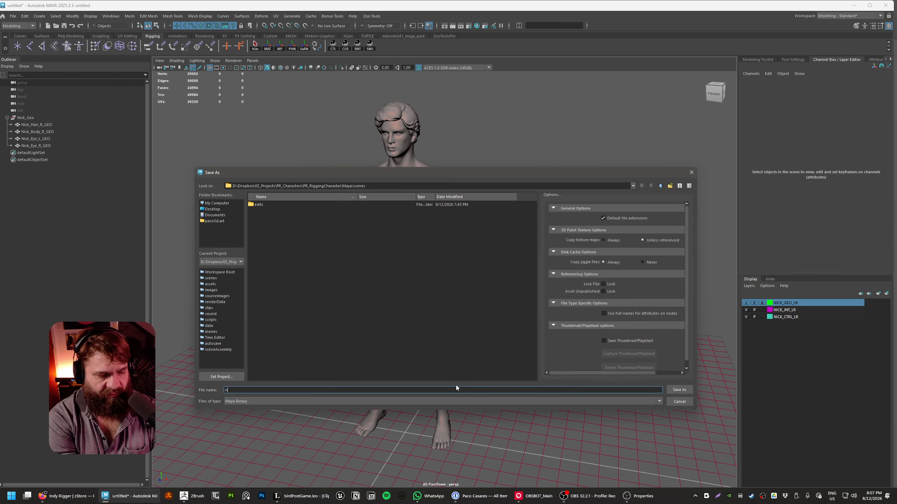
{"action": "type", "text": "i"}
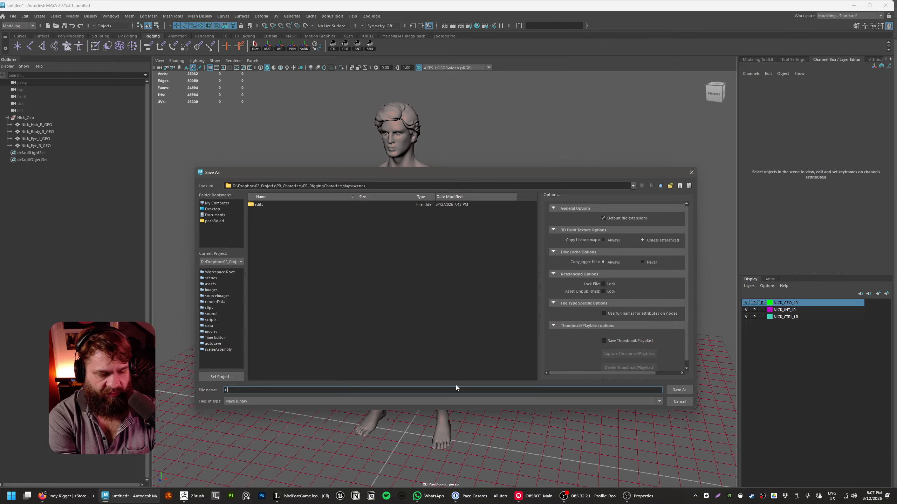
{"action": "type", "text": "uigging_"}
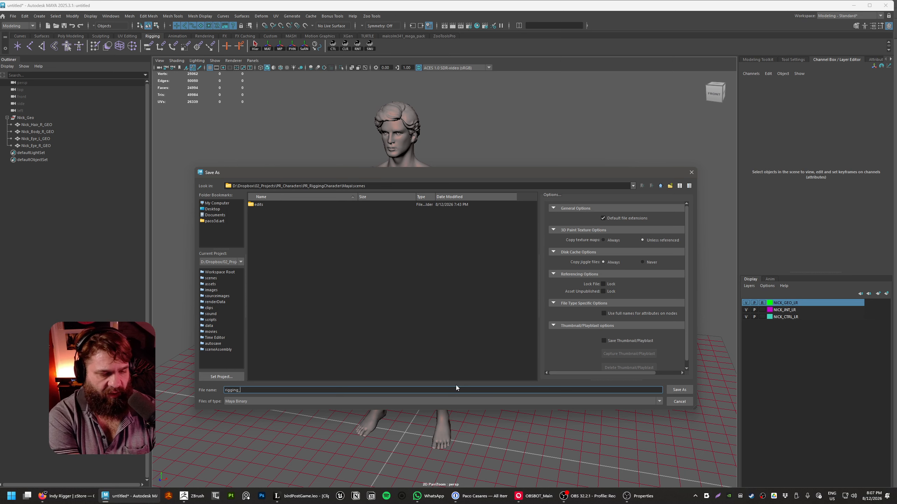
{"action": "type", "text": "v01"}
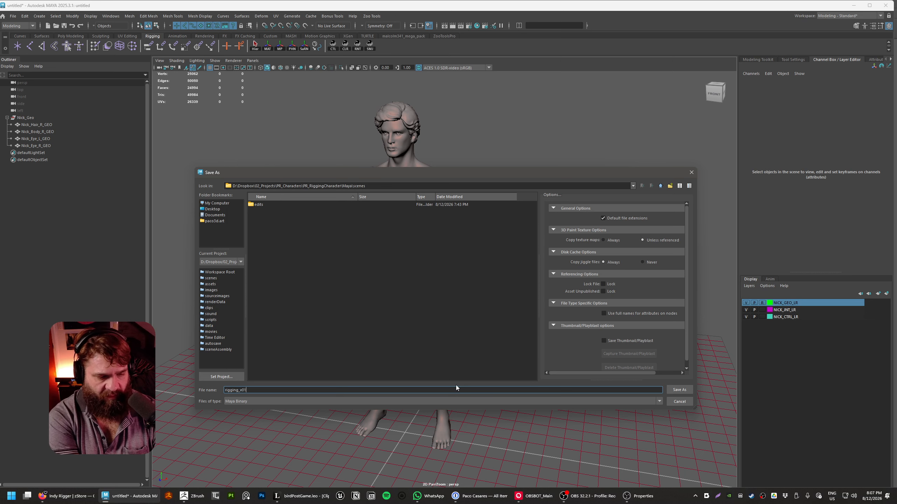
{"action": "type", "text": "PrepFile"}
{"action": "key", "text": "Return"}
{"action": "type", "text": "_"}
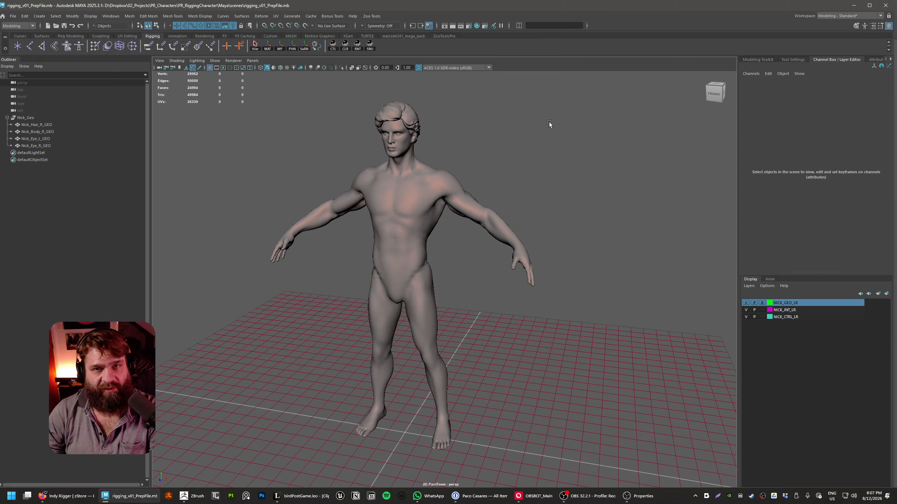